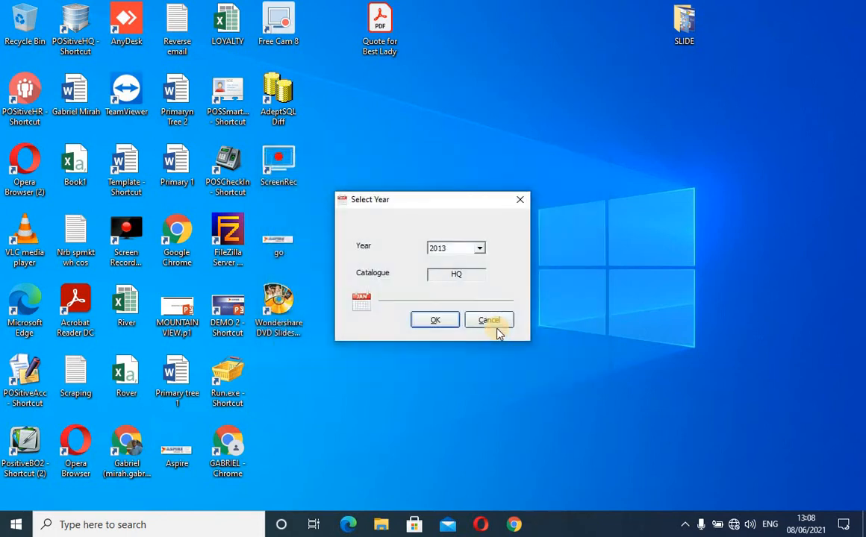
Load the 2013 accounts, maximise the POSitive Accounting window and open the Purchases module.
{"action": "left_click", "coordinate": [496, 327]}
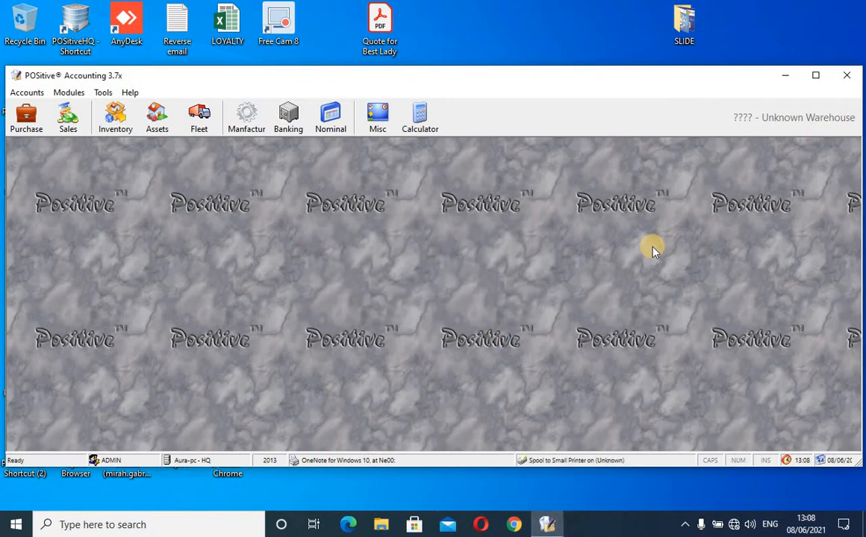
{"action": "left_click", "coordinate": [816, 76]}
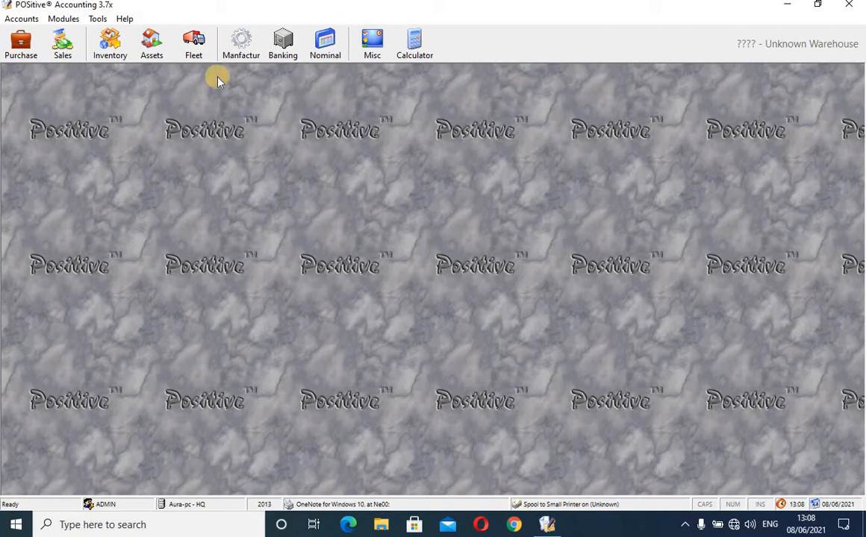
{"action": "left_click", "coordinate": [20, 41]}
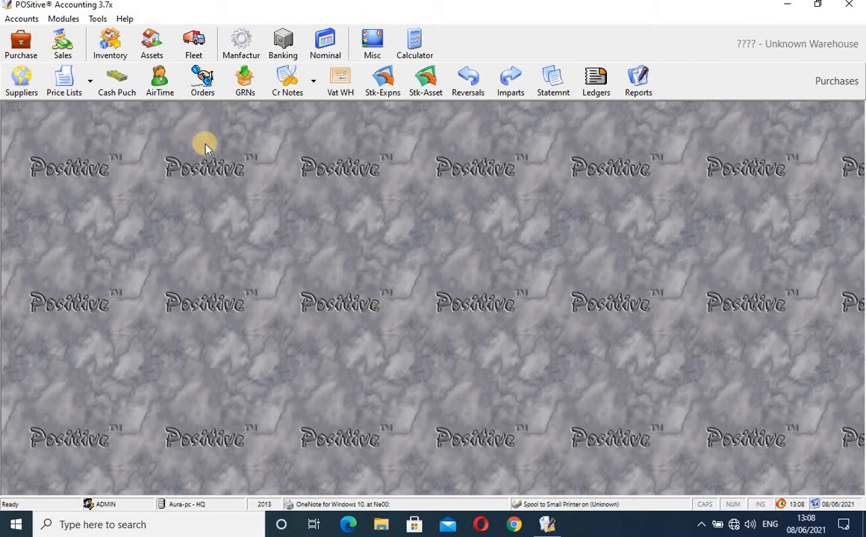
Show the GRNs list with GRN 123 for Ksh 1,300,000.00 and reposition its window.
{"action": "left_click", "coordinate": [245, 85]}
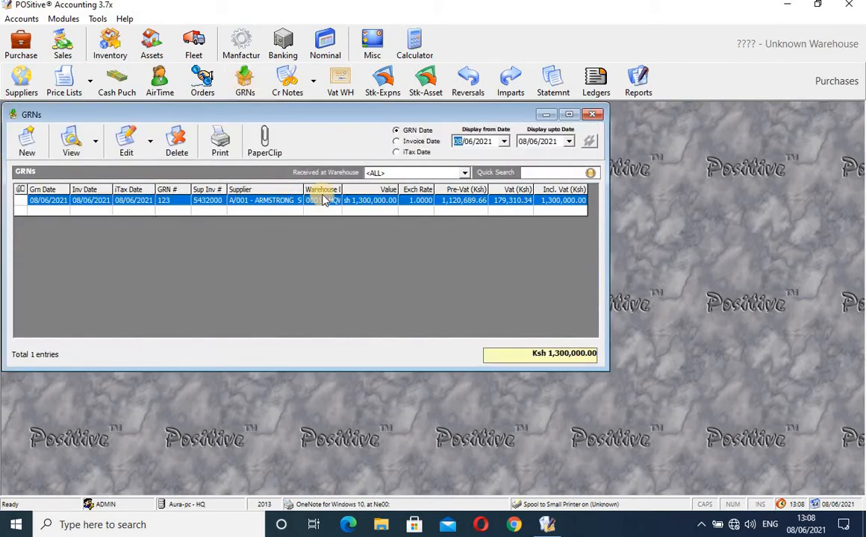
{"action": "left_click_drag", "start_coordinate": [430, 114], "coordinate": [443, 147]}
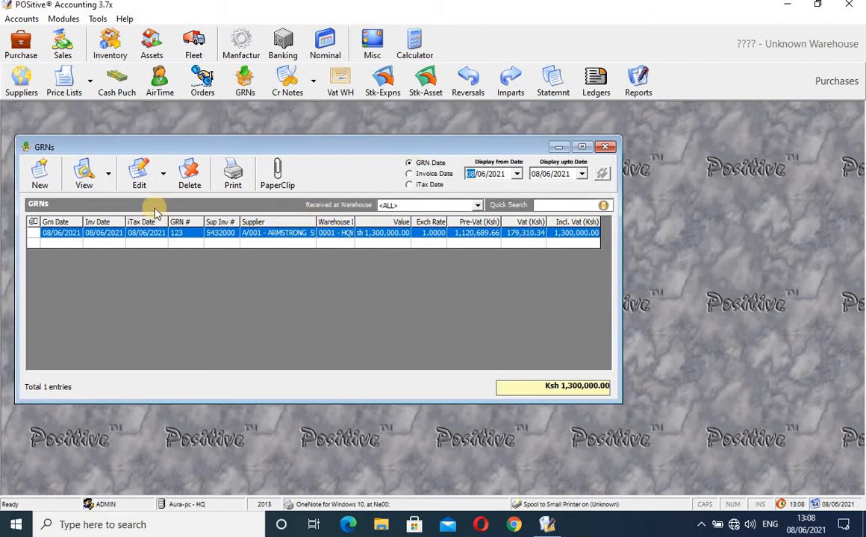
{"action": "left_click", "coordinate": [86, 177]}
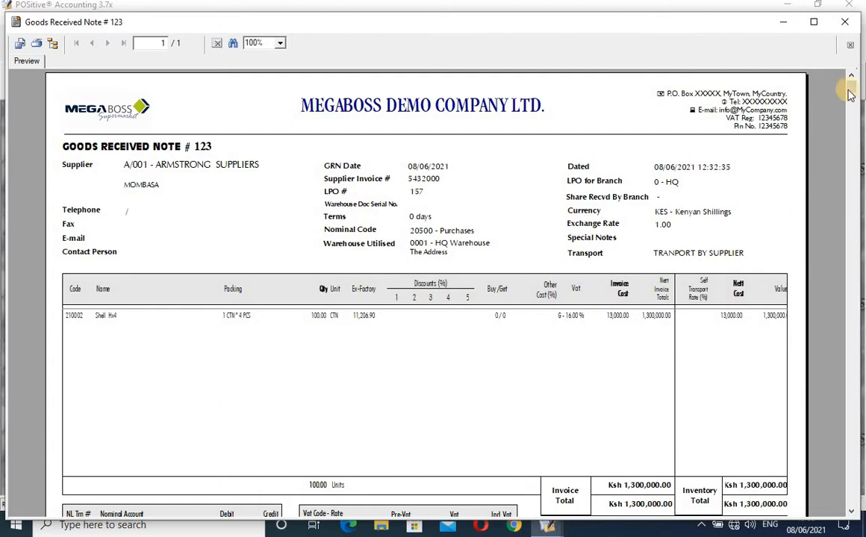
{"action": "left_click_drag", "start_coordinate": [850, 95], "coordinate": [853, 133]}
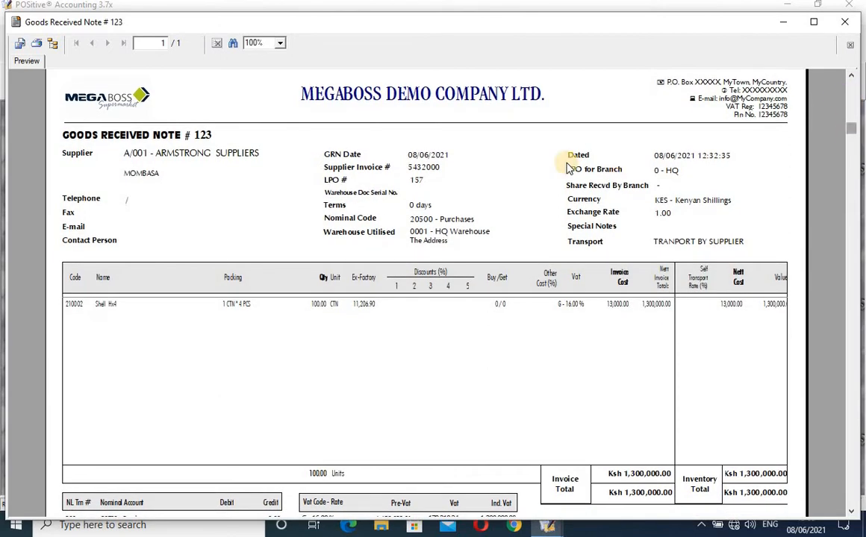
{"action": "left_click", "coordinate": [171, 140]}
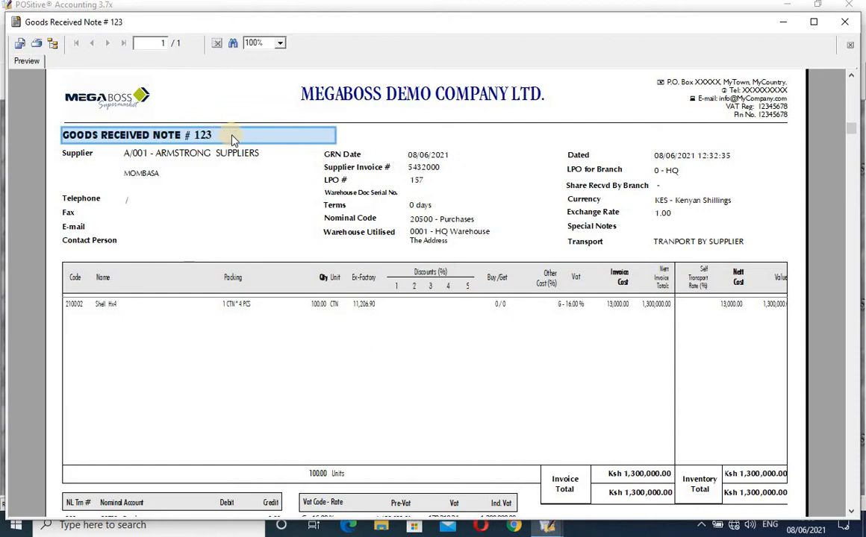
{"action": "left_click", "coordinate": [76, 305]}
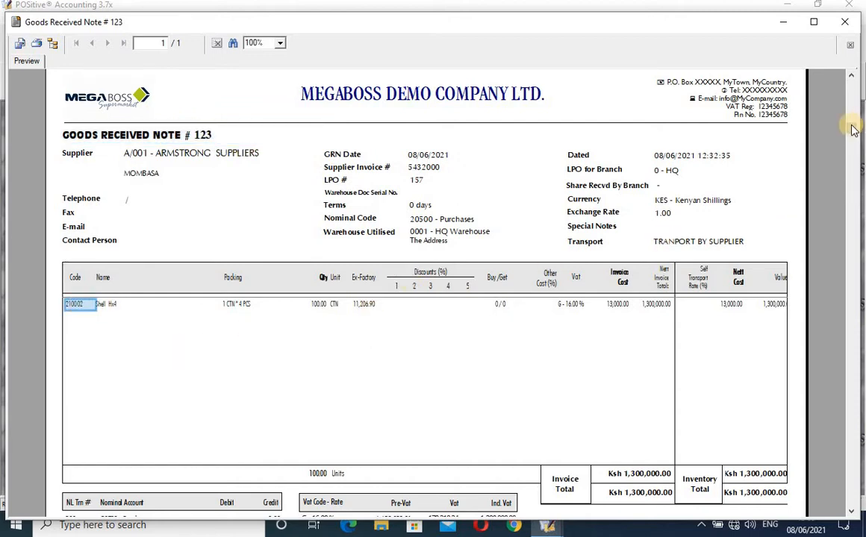
{"action": "left_click_drag", "start_coordinate": [851, 129], "coordinate": [856, 510]}
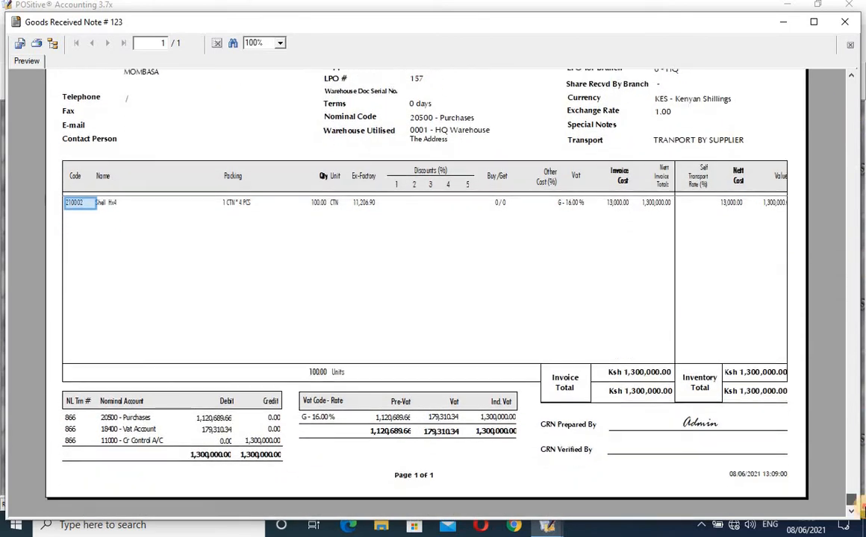
{"action": "left_click", "coordinate": [576, 427]}
{"action": "left_click", "coordinate": [692, 423]}
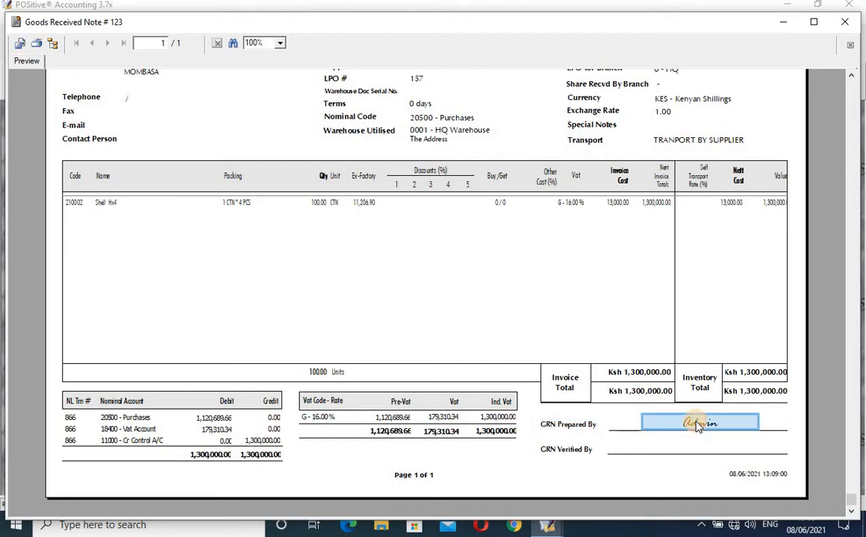
{"action": "left_click", "coordinate": [557, 448]}
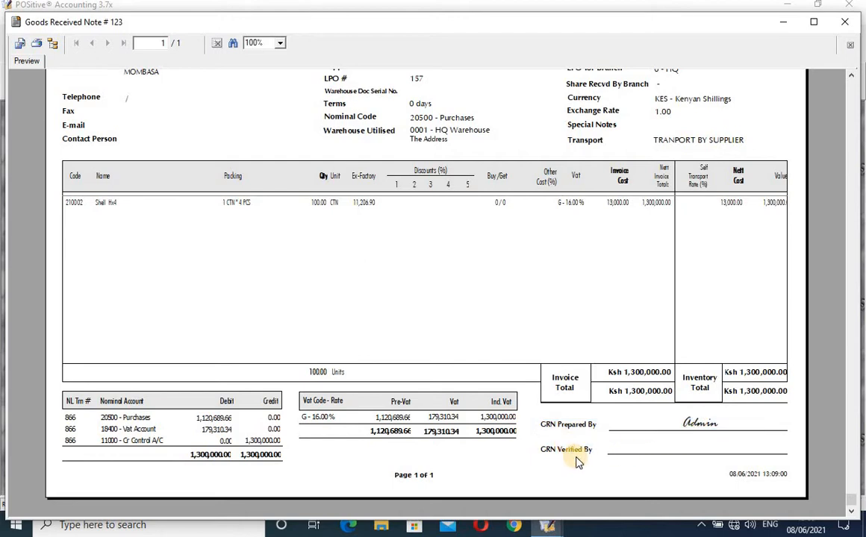
{"action": "left_click", "coordinate": [580, 457]}
{"action": "left_click", "coordinate": [694, 456]}
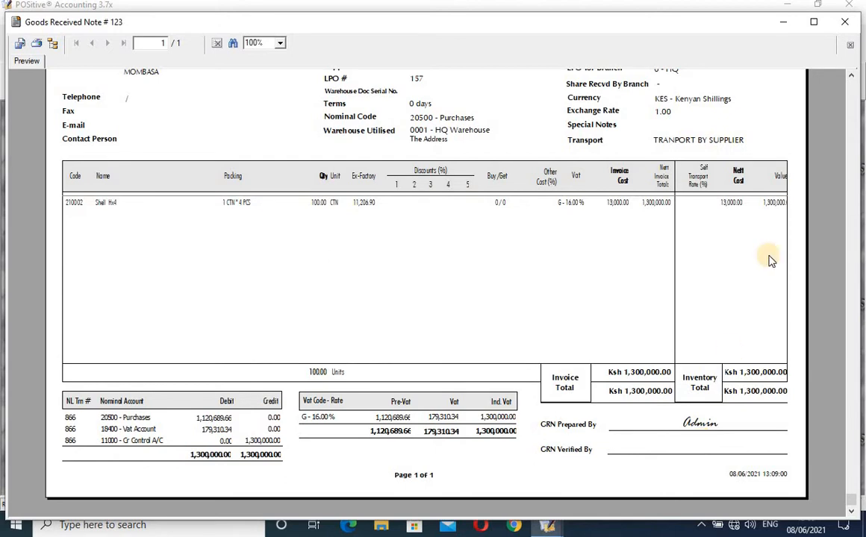
{"action": "left_click", "coordinate": [845, 24]}
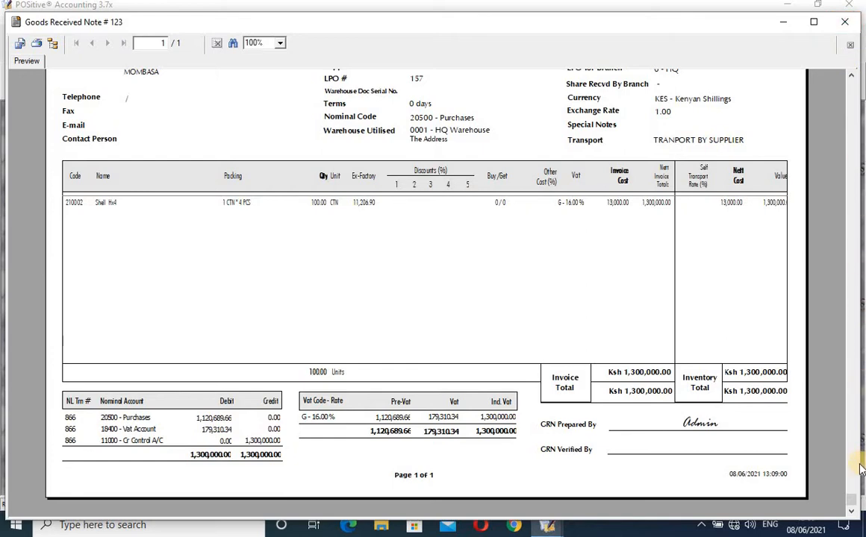
{"action": "left_click_drag", "start_coordinate": [852, 469], "coordinate": [856, 49]}
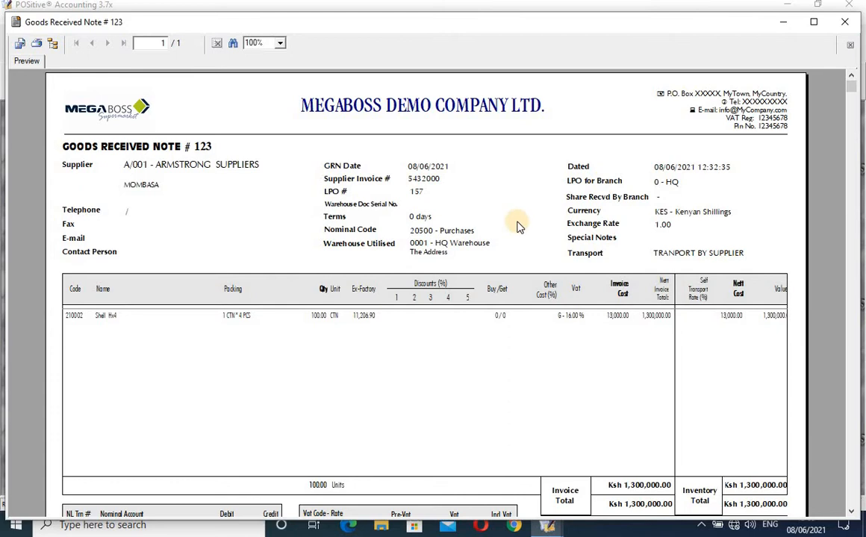
{"action": "left_click", "coordinate": [843, 25]}
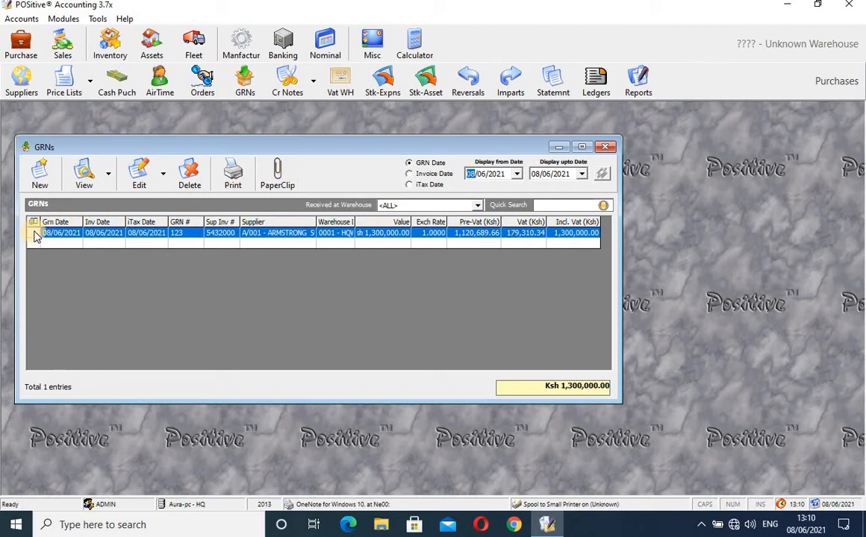
Open the Attachment Folder Viewer for GRN 123, which holds 0 files.
{"action": "left_click", "coordinate": [276, 173]}
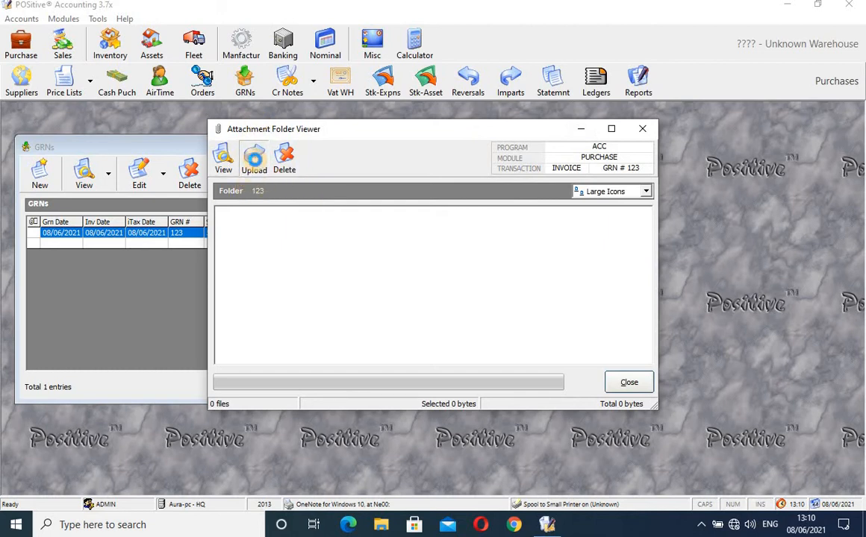
Upload the go image from the Desktop to GRN 123's folder and dismiss the upload error.
{"action": "left_click", "coordinate": [255, 163]}
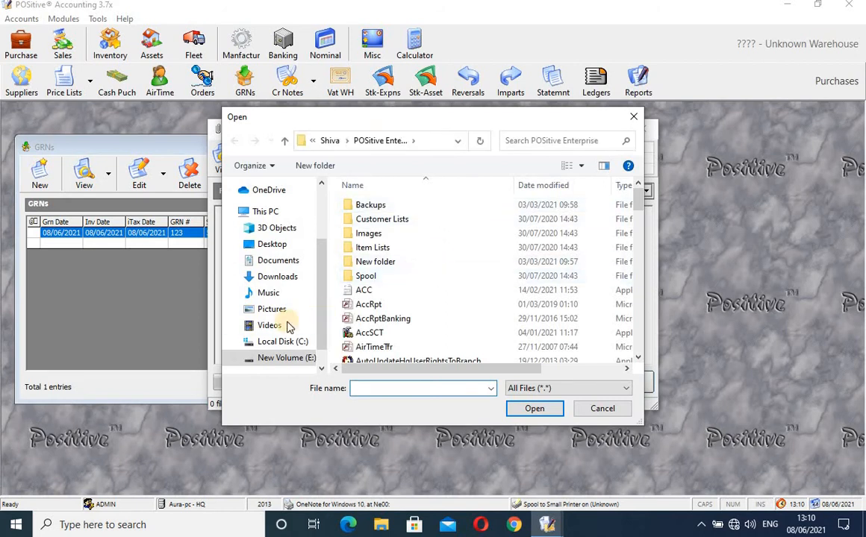
{"action": "left_click", "coordinate": [297, 247]}
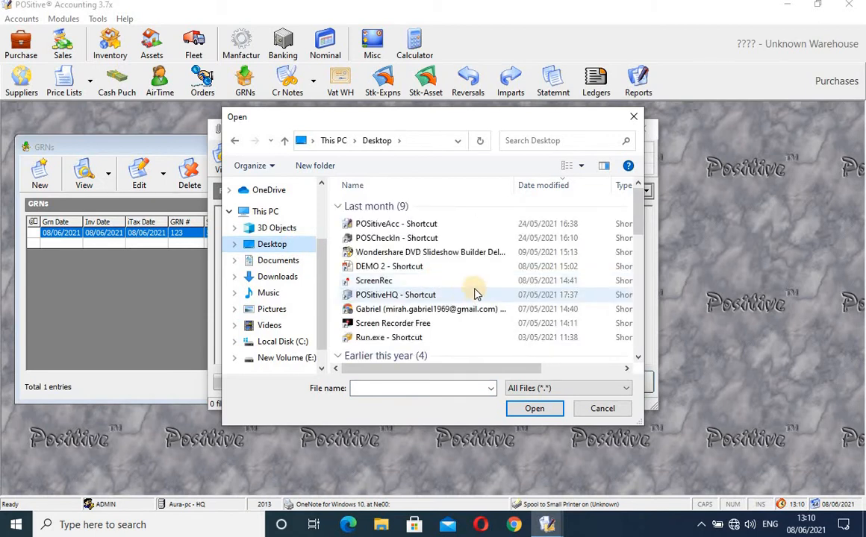
{"action": "left_click_drag", "start_coordinate": [641, 215], "coordinate": [643, 271]}
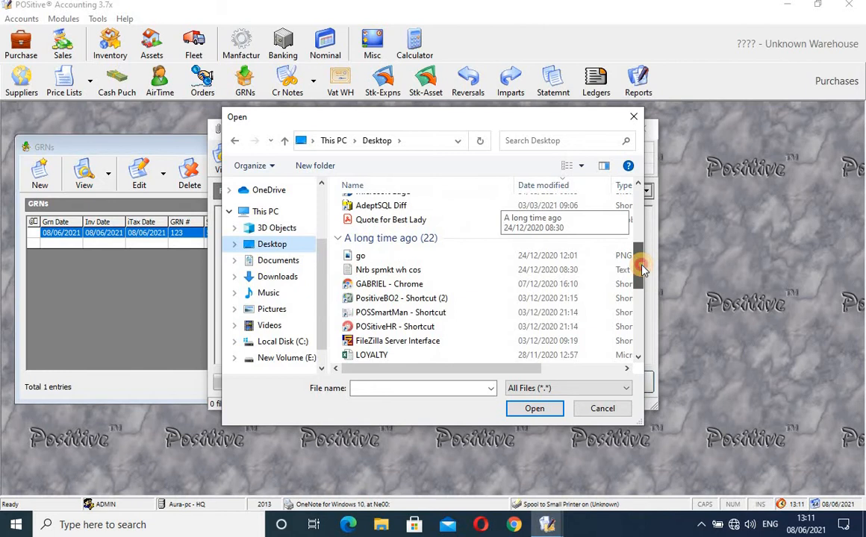
{"action": "left_click", "coordinate": [361, 256]}
{"action": "left_click", "coordinate": [533, 408]}
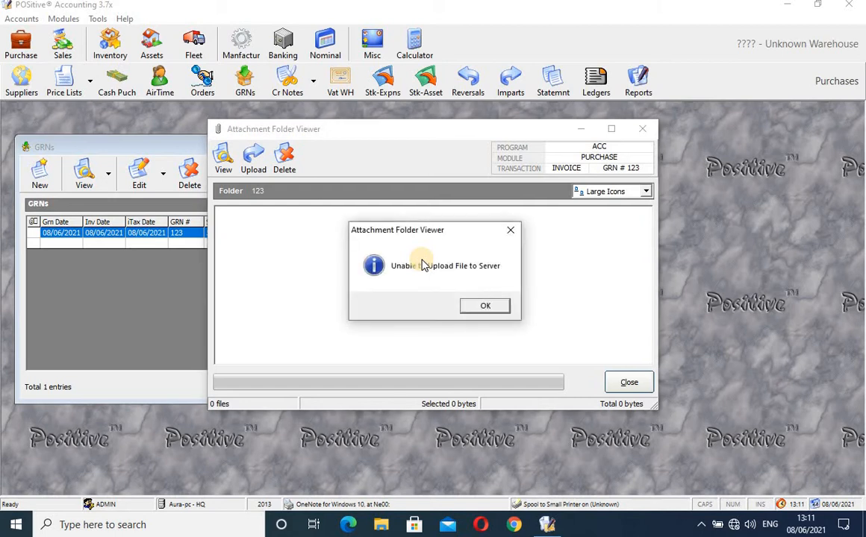
{"action": "left_click", "coordinate": [485, 306]}
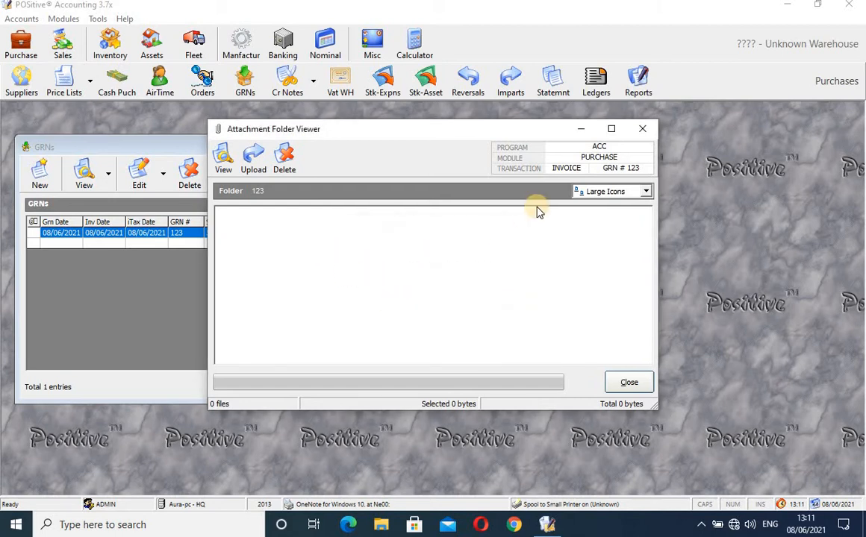
Reopen GRN 123's attachment folder to verify go.PNG (6.02 KB) is listed, then close it.
{"action": "left_click", "coordinate": [640, 130]}
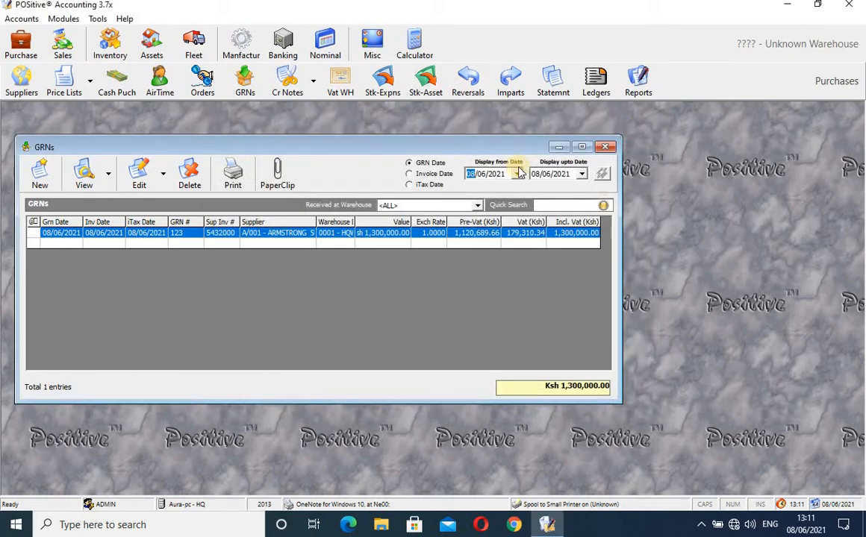
{"action": "left_click", "coordinate": [278, 175]}
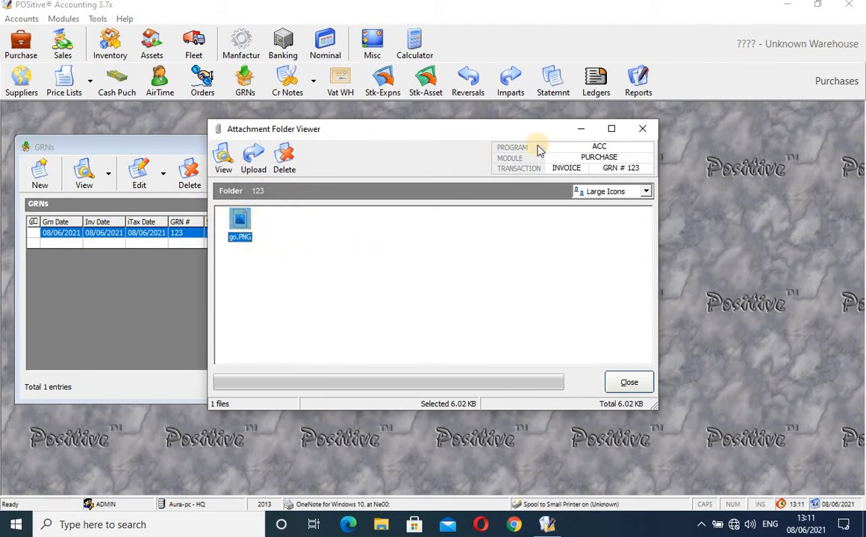
{"action": "left_click", "coordinate": [646, 131]}
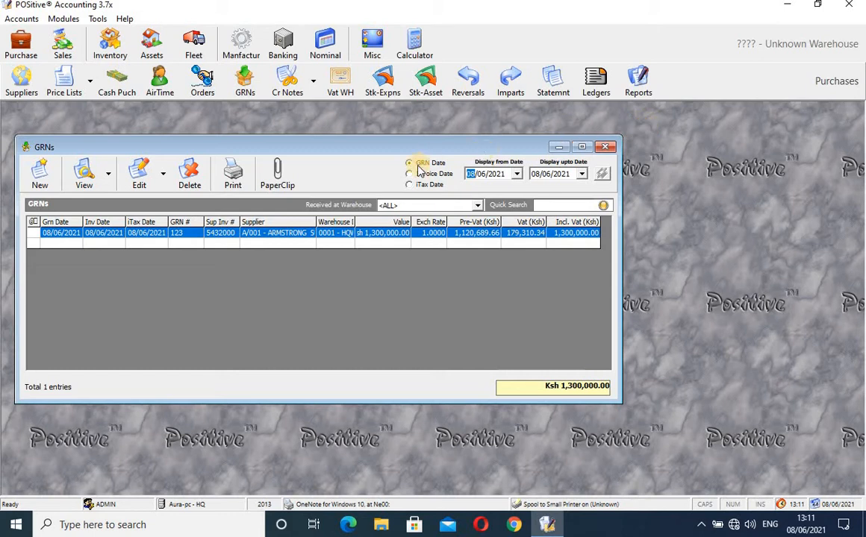
Close the GRNs list and start a new entry in the Supplier Credit Notes list.
{"action": "left_click", "coordinate": [605, 146]}
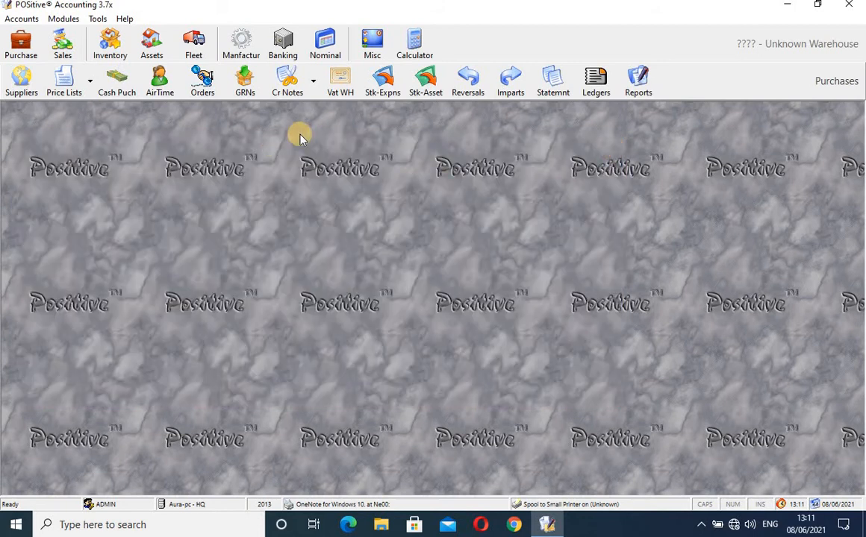
{"action": "left_click", "coordinate": [286, 81]}
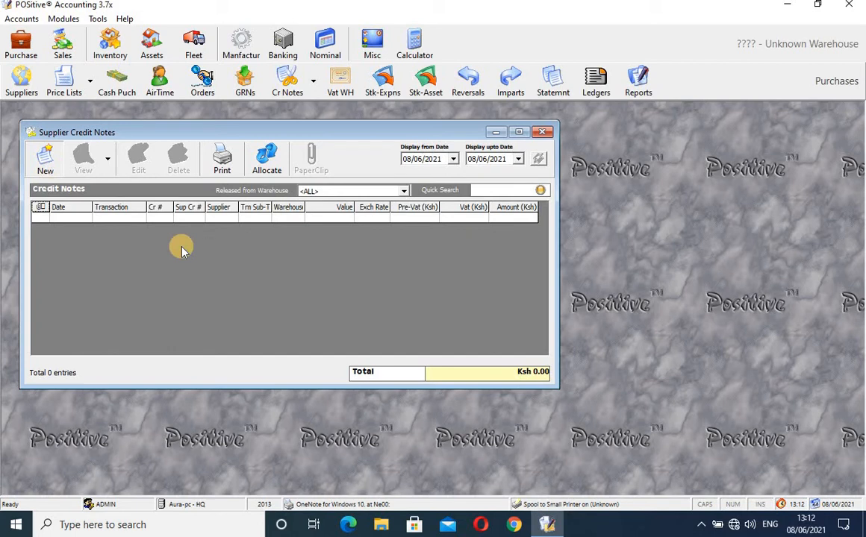
{"action": "key", "text": "Insert"}
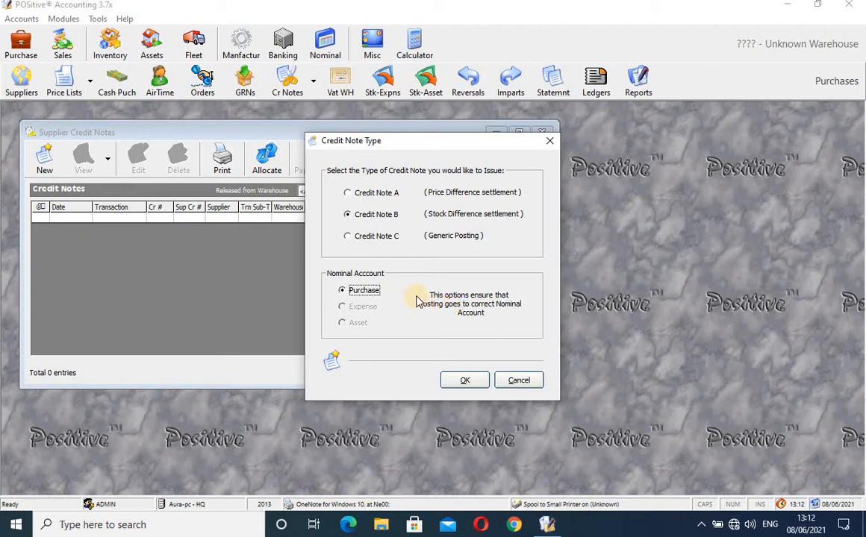
Choose Credit Note B (Stock Difference settlement) as the credit note type and confirm.
{"action": "left_click", "coordinate": [348, 191]}
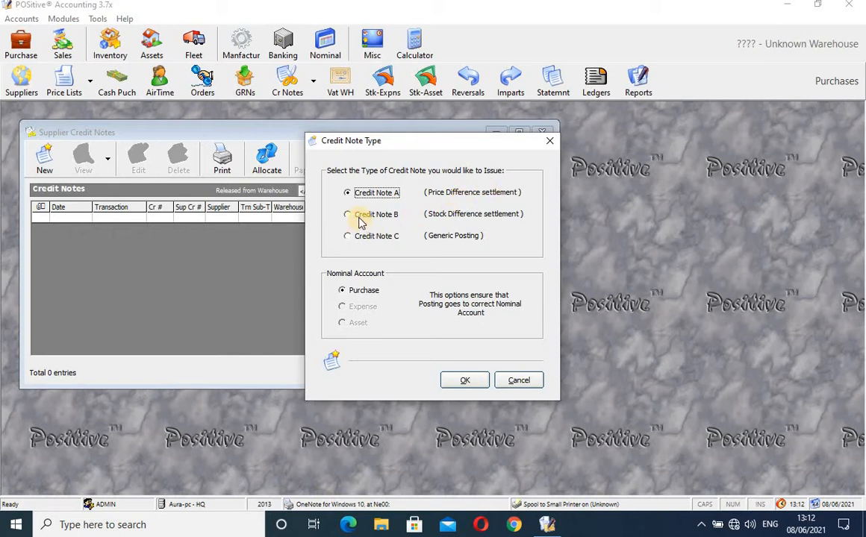
{"action": "left_click", "coordinate": [348, 214]}
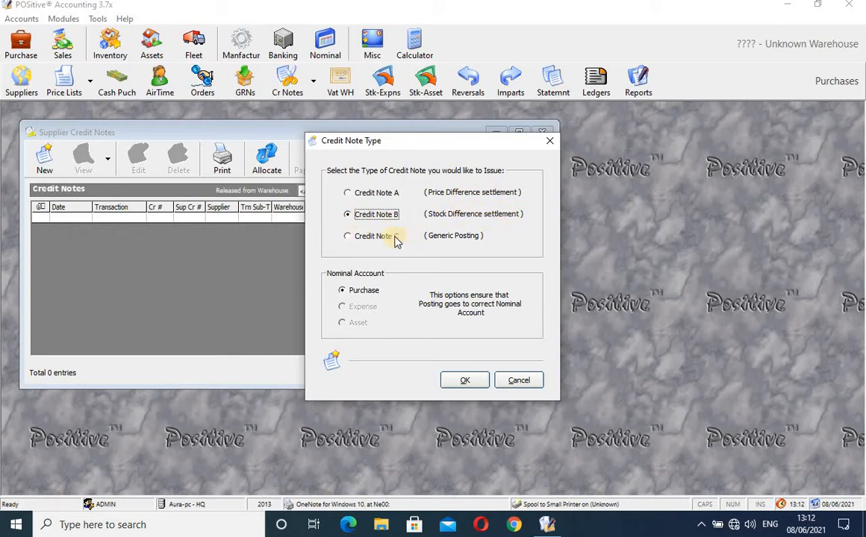
{"action": "left_click", "coordinate": [361, 237]}
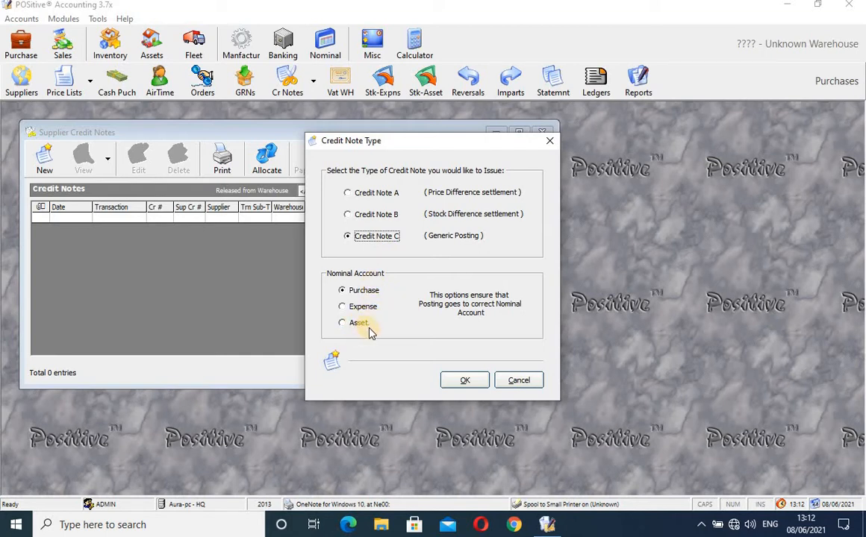
{"action": "left_click", "coordinate": [359, 194]}
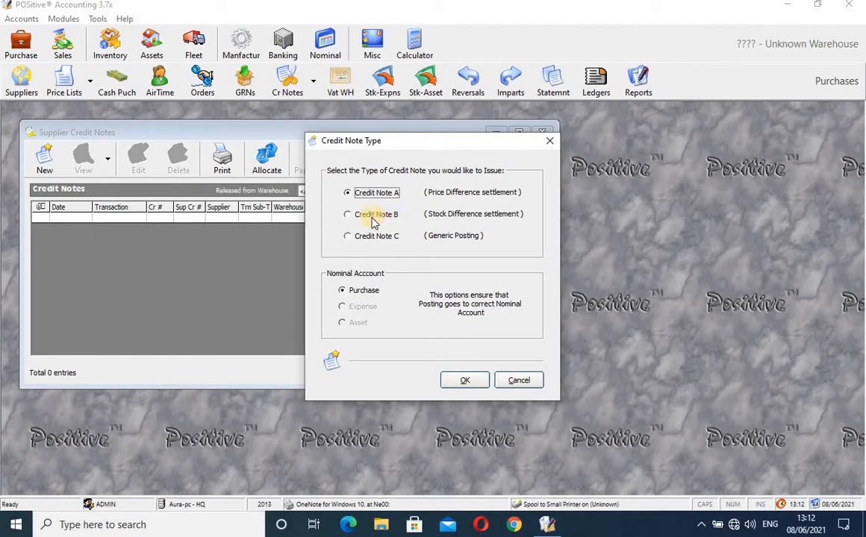
{"action": "left_click", "coordinate": [372, 215]}
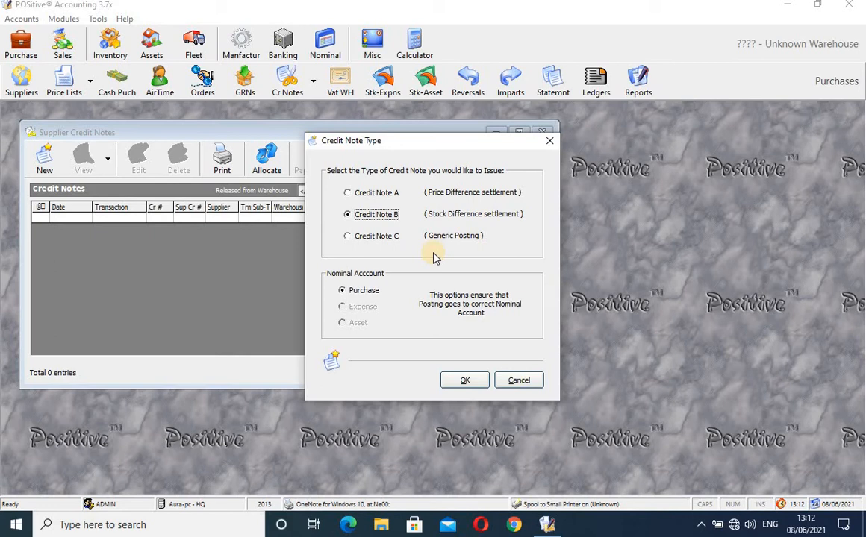
{"action": "left_click", "coordinate": [473, 387]}
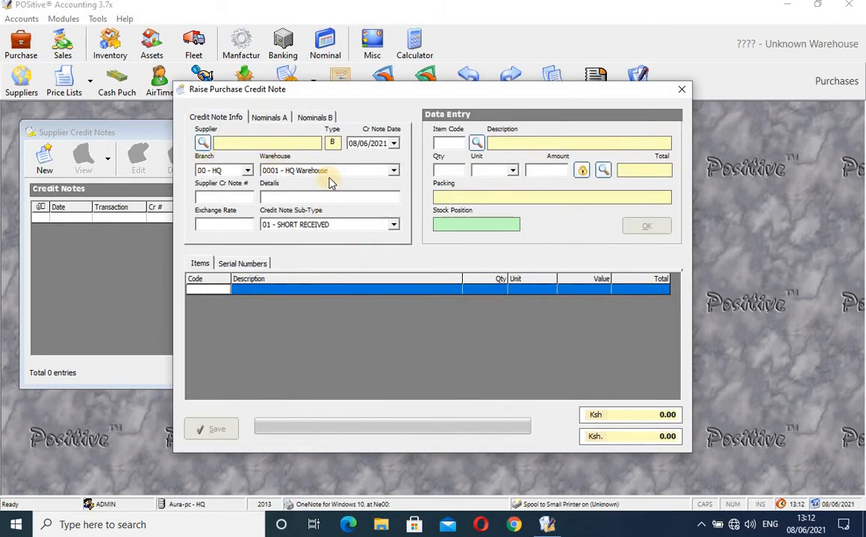
Set supplier A/001 ARMSTRONG SUPPLIERS and enter 'return to supplier' in Details.
{"action": "left_click", "coordinate": [206, 143]}
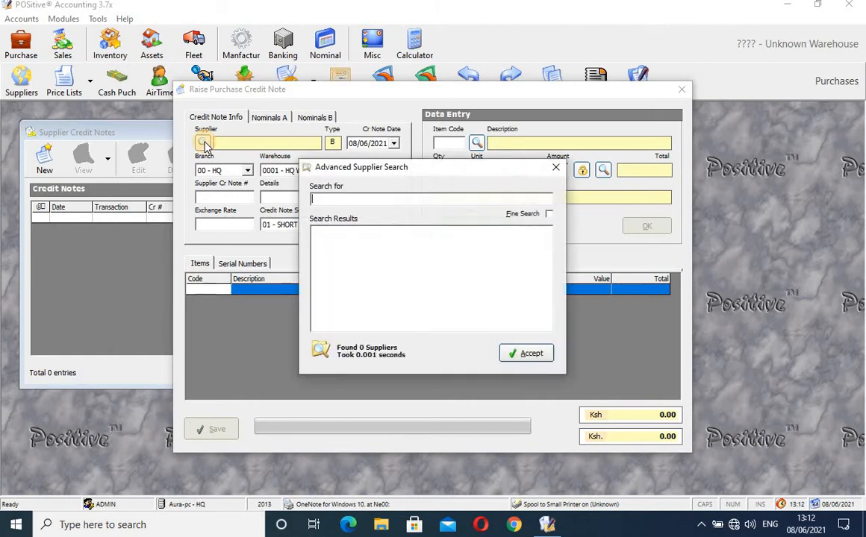
{"action": "type", "text": "arm"}
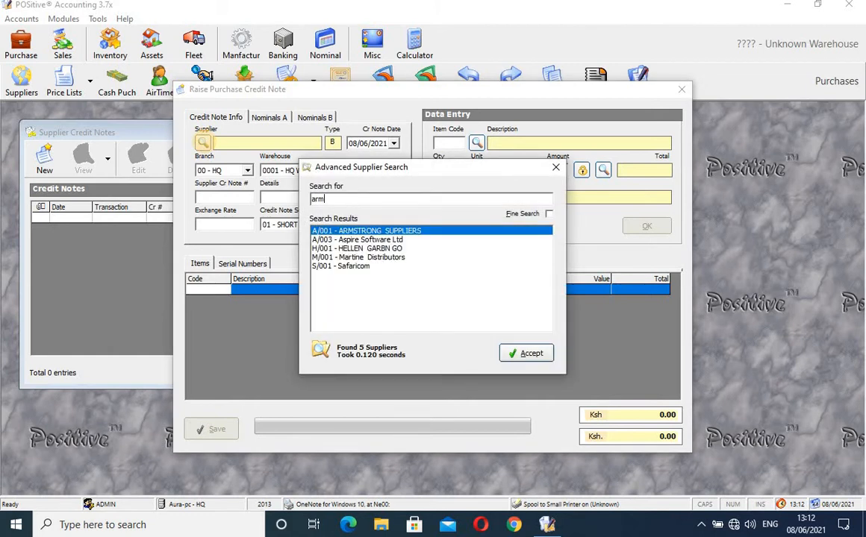
{"action": "type", "text": "strong"}
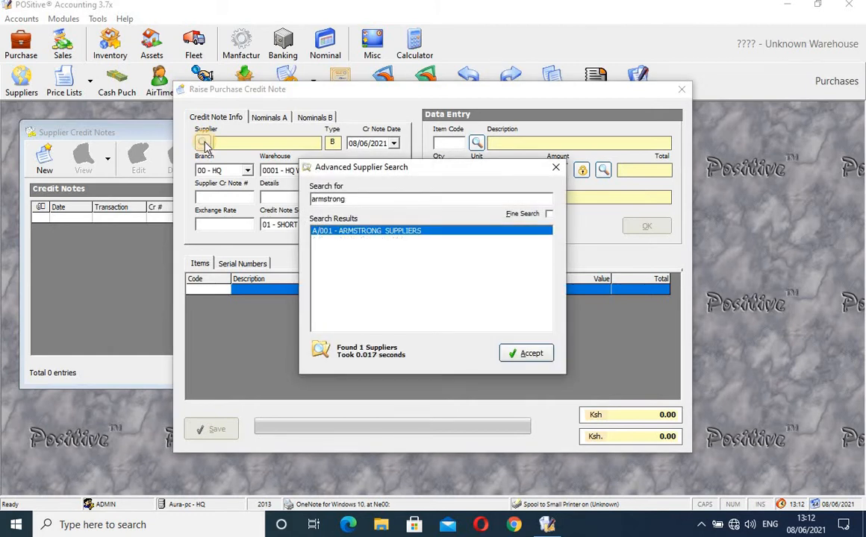
{"action": "left_click", "coordinate": [525, 356]}
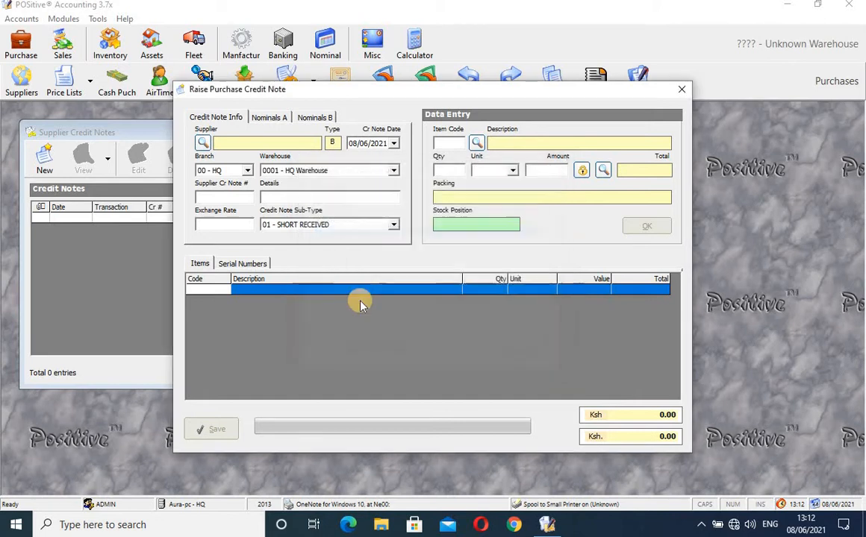
{"action": "left_click", "coordinate": [242, 197]}
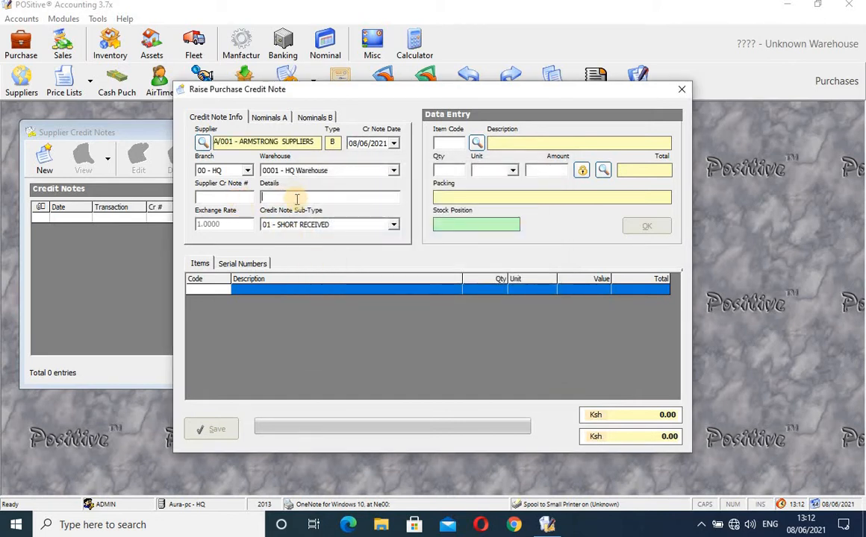
{"action": "type", "text": "return"}
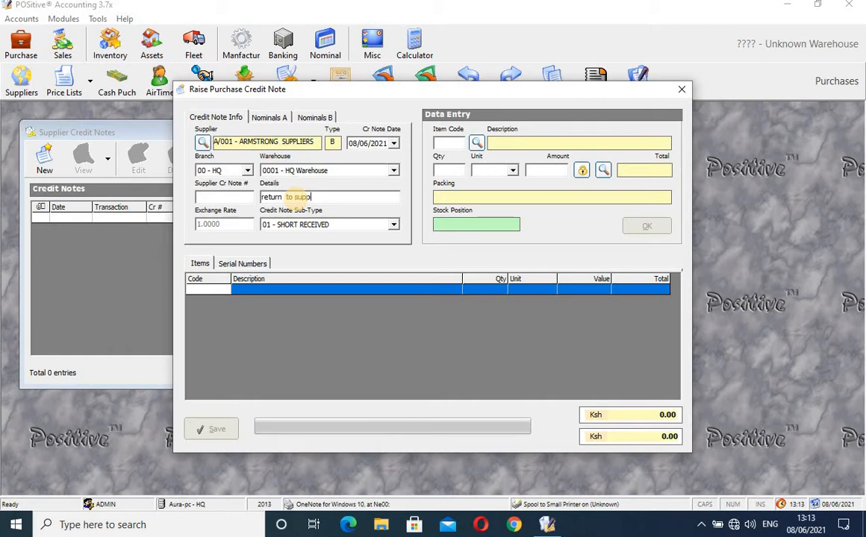
{"action": "type", "text": " to supplier"}
Add a line for 20 of item 210002 (Shell Hx4) and save the credit note.
{"action": "left_click", "coordinate": [477, 144]}
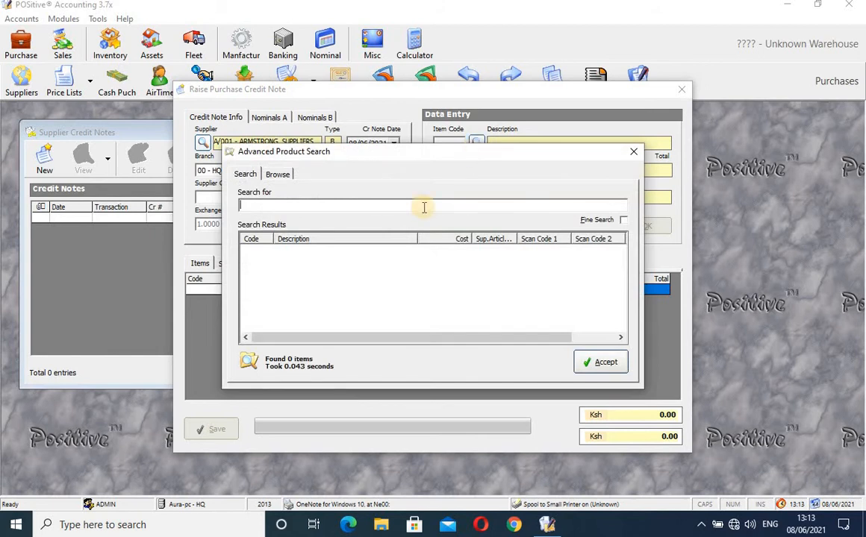
{"action": "left_click", "coordinate": [633, 152]}
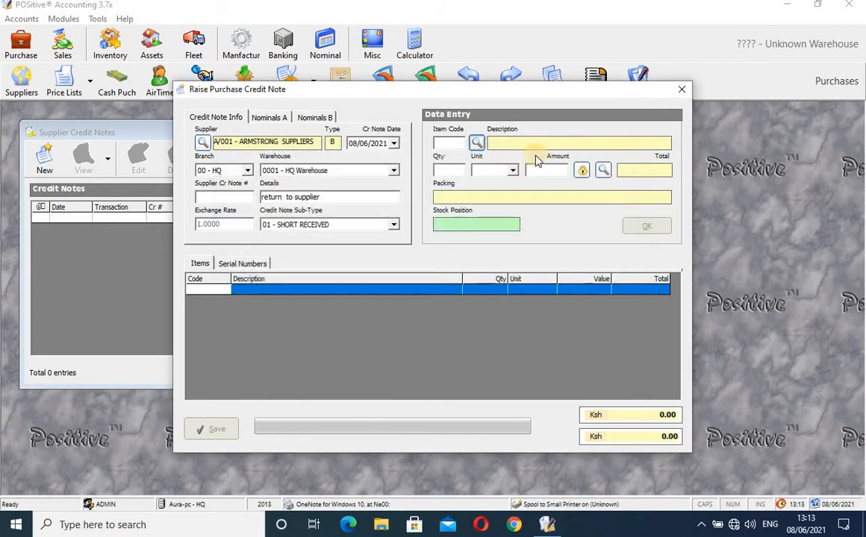
{"action": "left_click", "coordinate": [443, 142]}
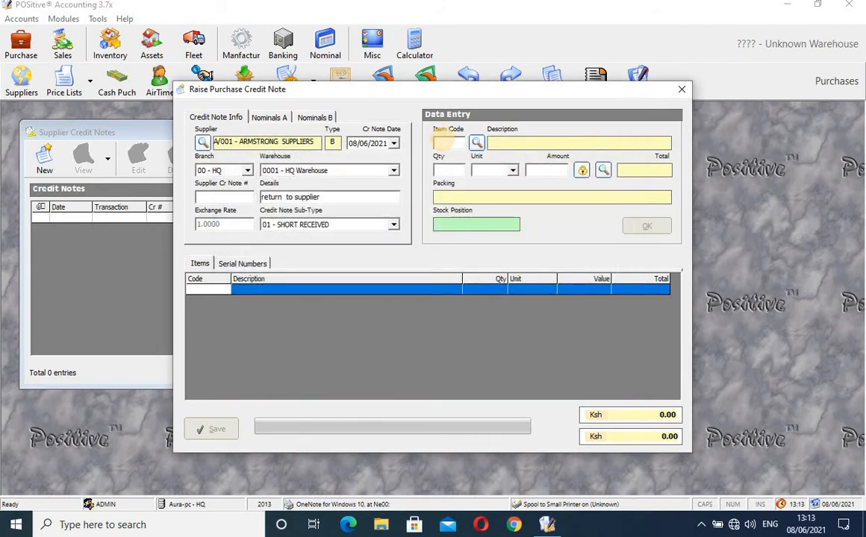
{"action": "type", "text": "210002"}
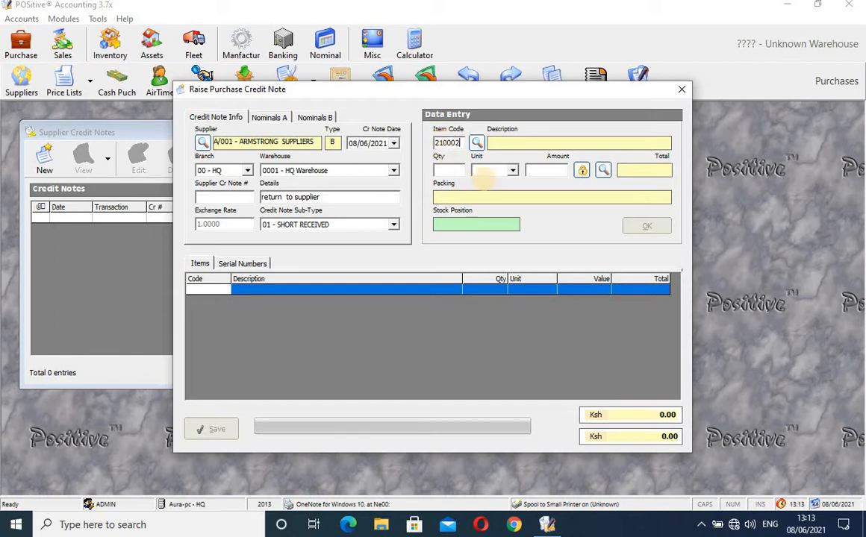
{"action": "key", "text": "Return"}
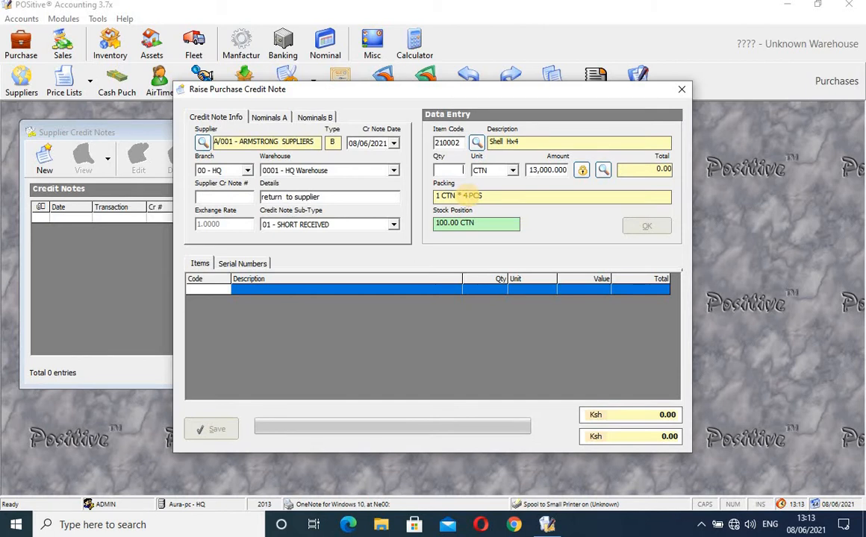
{"action": "type", "text": "20"}
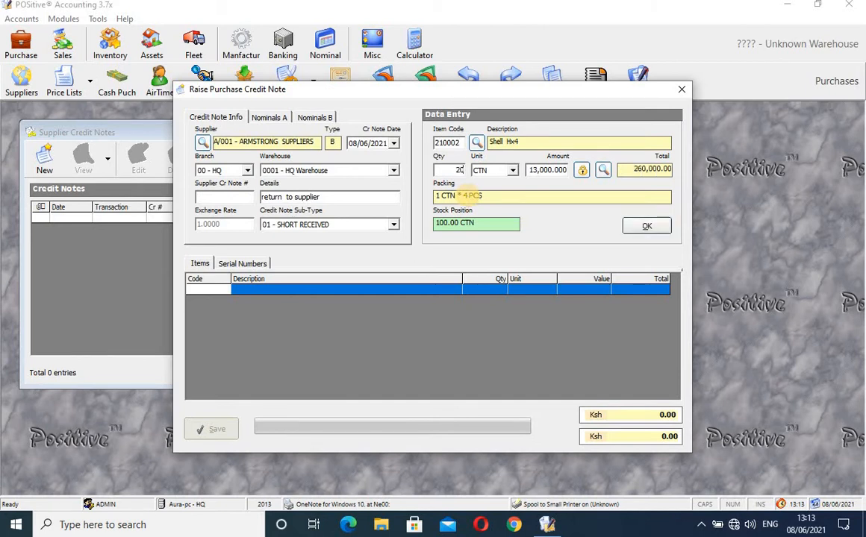
{"action": "left_click", "coordinate": [652, 233]}
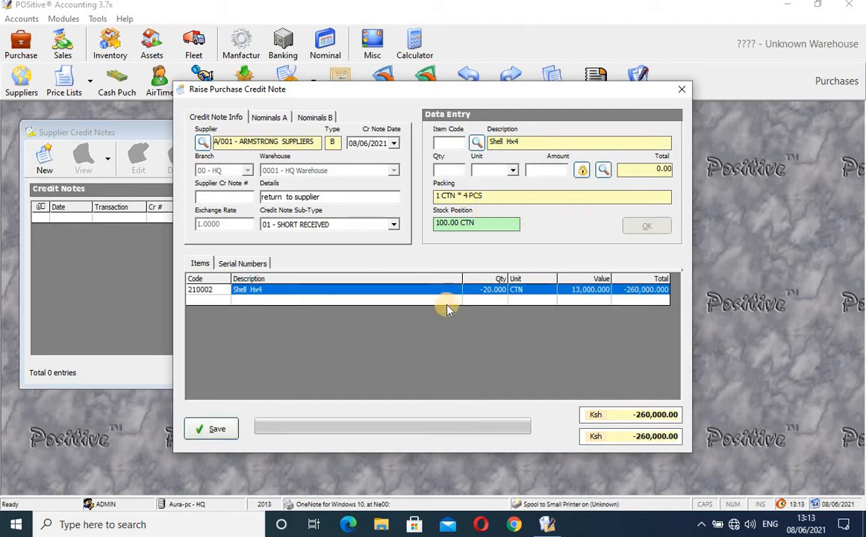
{"action": "left_click", "coordinate": [209, 426]}
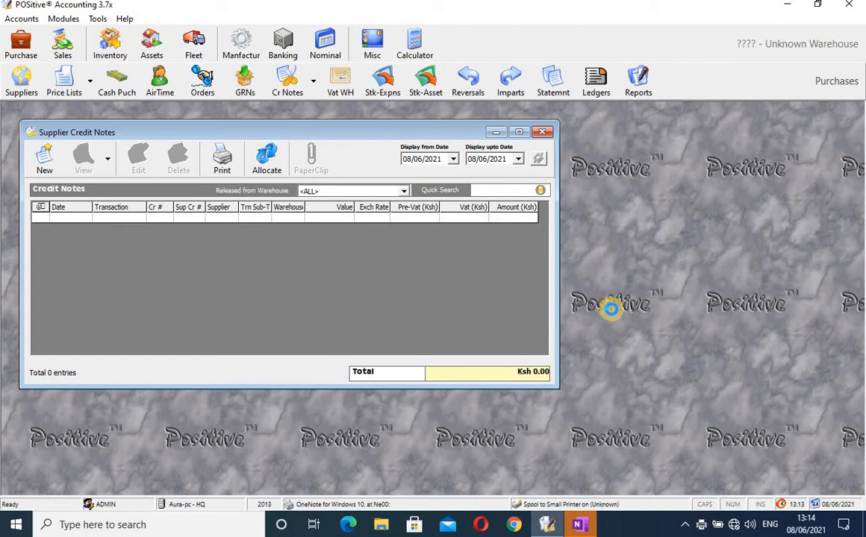
{"action": "left_click", "coordinate": [580, 526]}
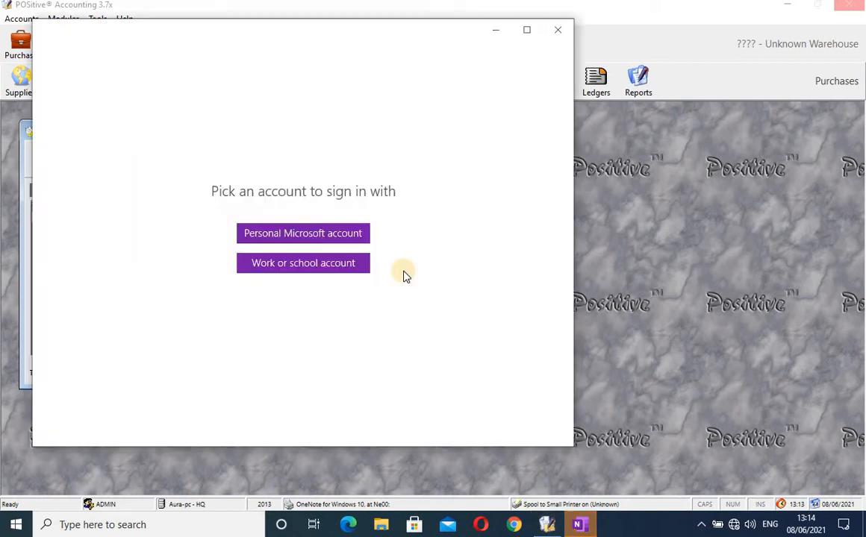
{"action": "left_click", "coordinate": [558, 30]}
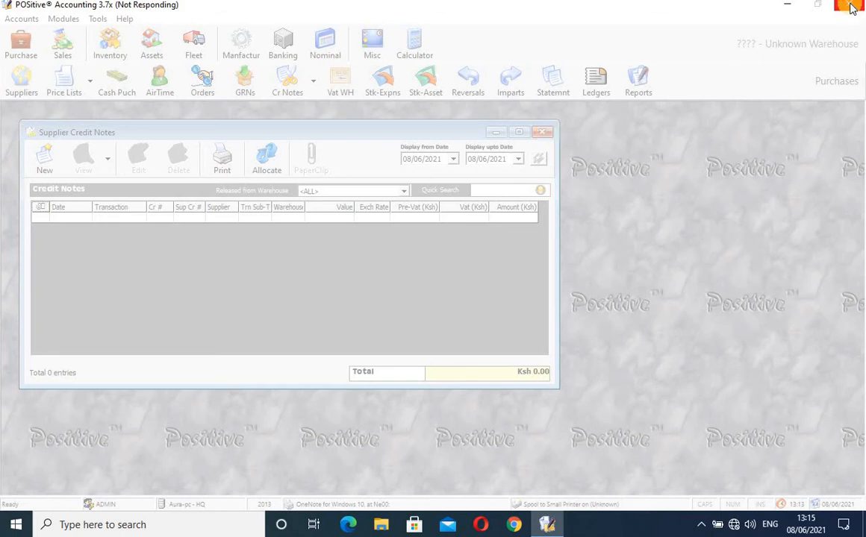
Open and close Taskbar settings, then force-close the frozen POSitive Accounting program.
{"action": "right_click", "coordinate": [599, 527]}
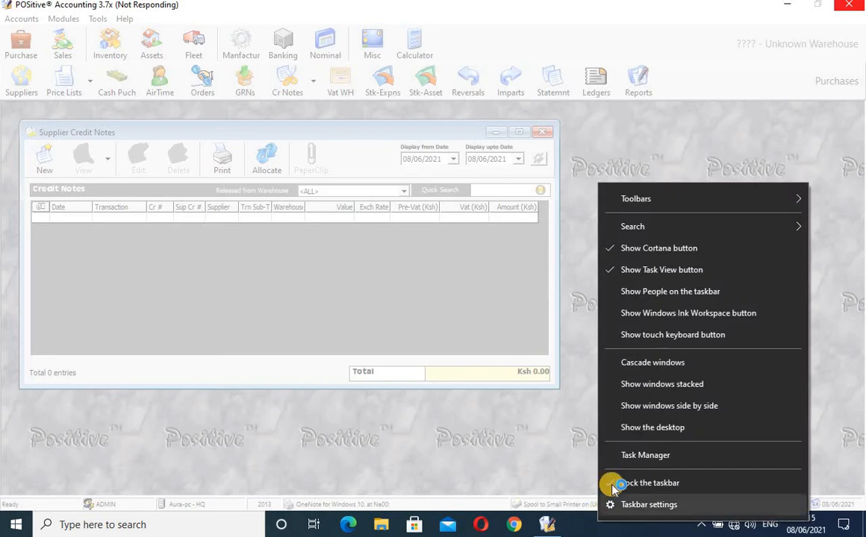
{"action": "left_click", "coordinate": [632, 505]}
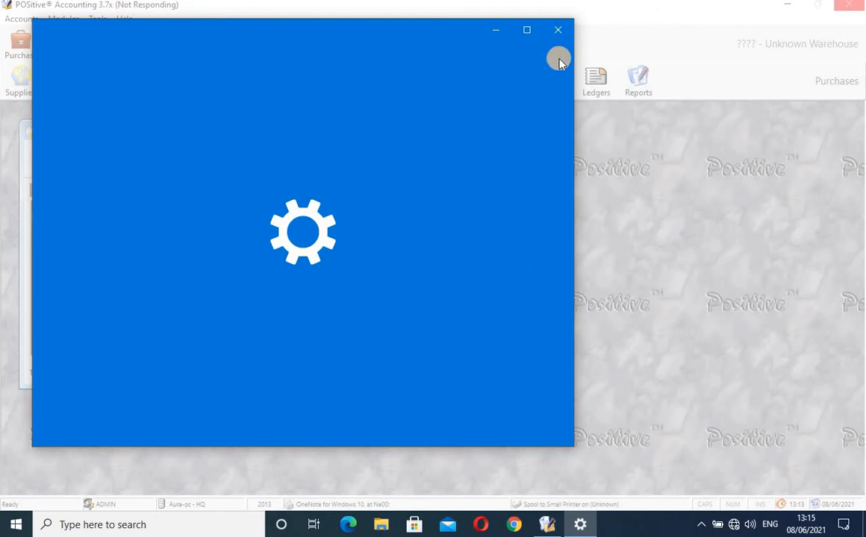
{"action": "left_click", "coordinate": [558, 29]}
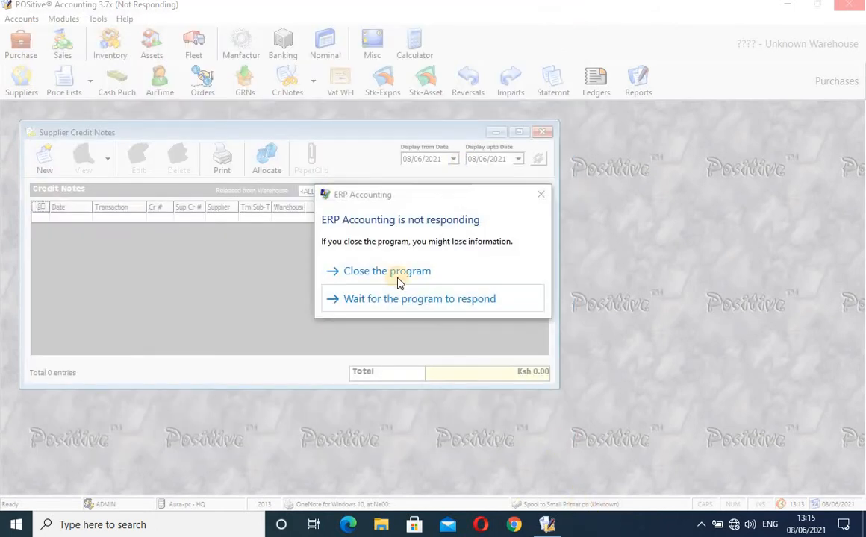
{"action": "left_click", "coordinate": [396, 273]}
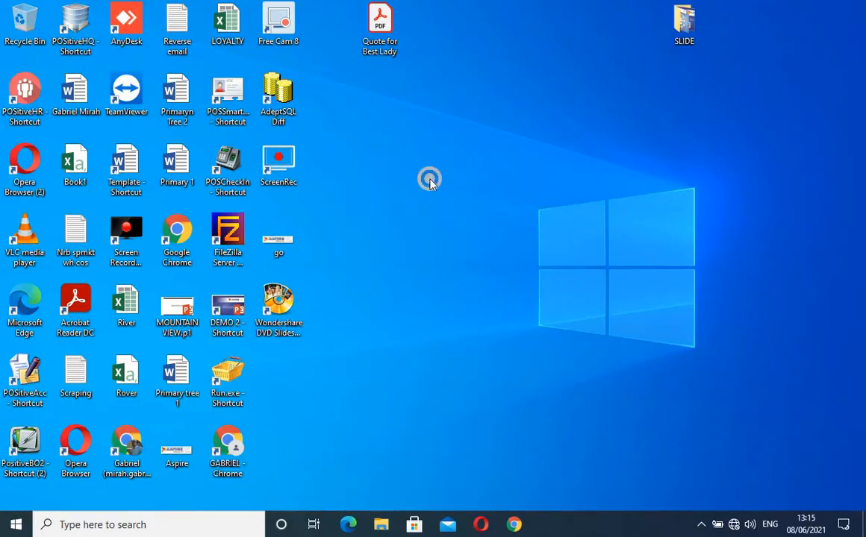
Refresh the desktop, relaunch POSitive Accounting, log in with the password and confirm year 2013.
{"action": "right_click", "coordinate": [429, 180]}
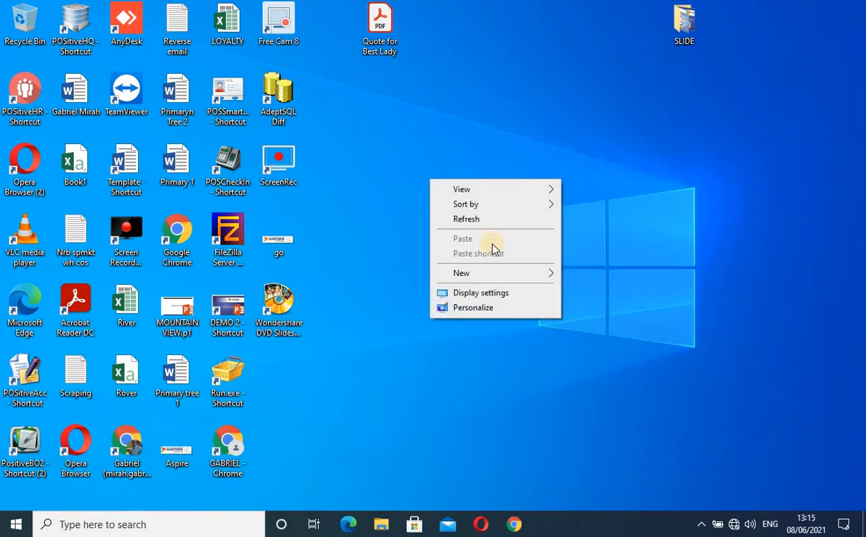
{"action": "left_click", "coordinate": [472, 218]}
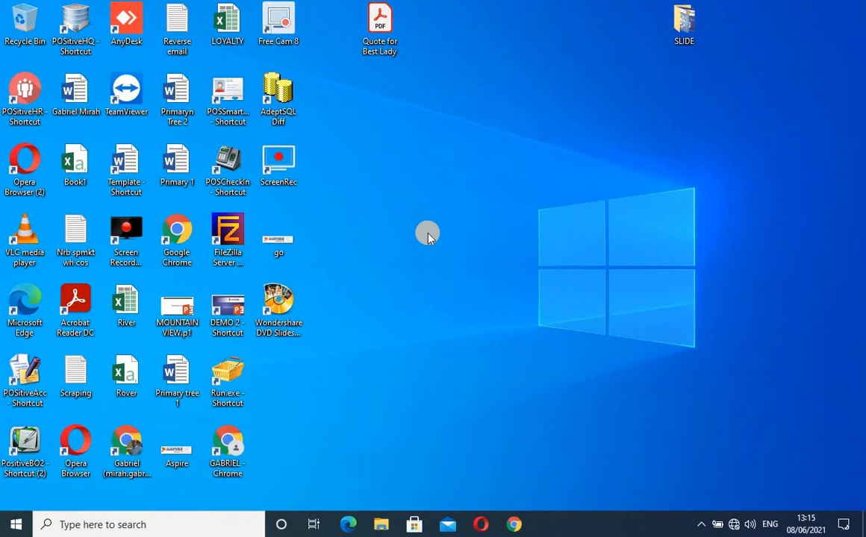
{"action": "double_click", "coordinate": [20, 381]}
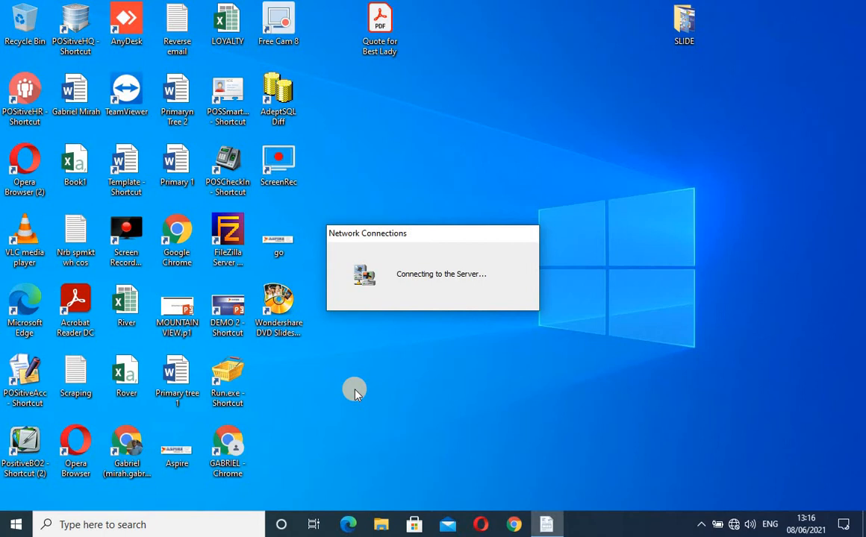
{"action": "type", "text": "•"}
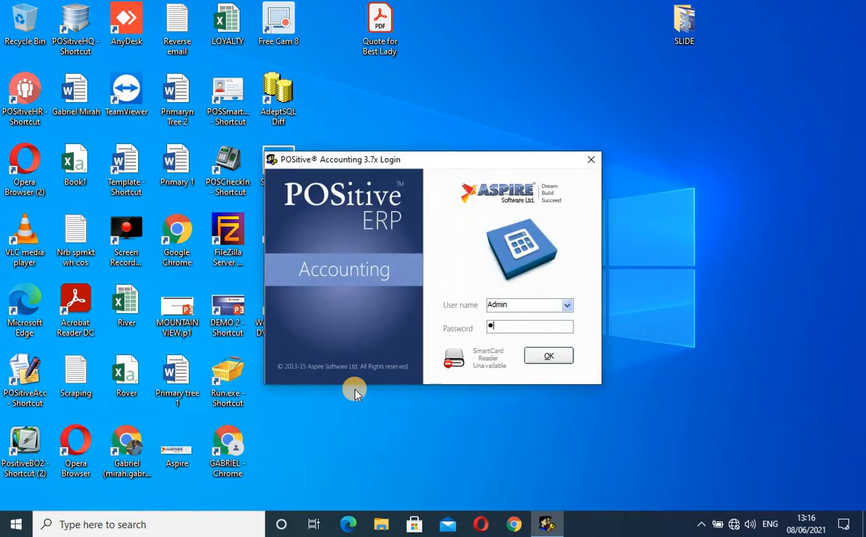
{"action": "type", "text": "••••"}
{"action": "key", "text": "Return"}
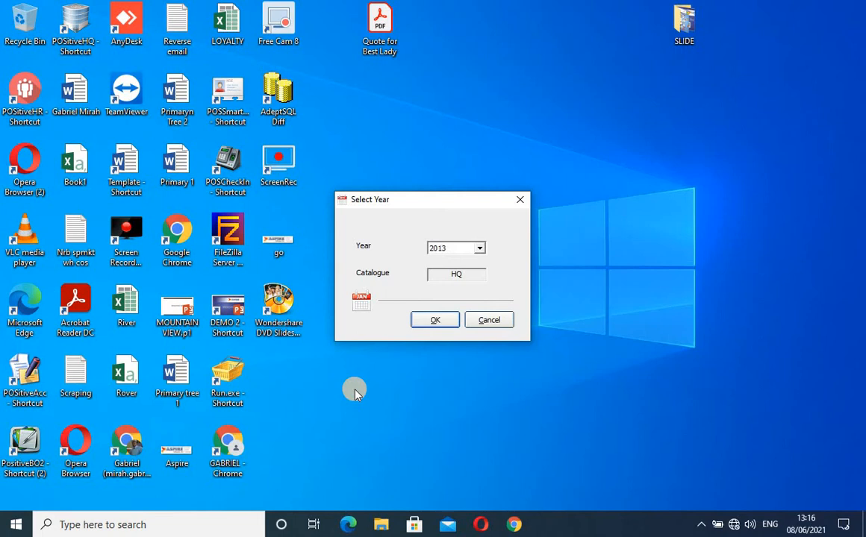
{"action": "key", "text": "Return"}
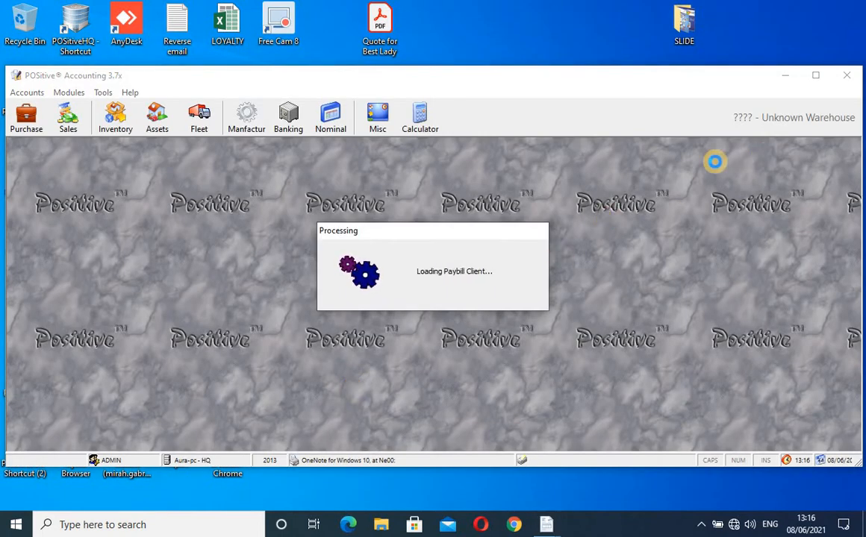
Maximize the window and open Armstrong Suppliers credit note 23 from the Purchases credit notes list.
{"action": "left_click", "coordinate": [817, 76]}
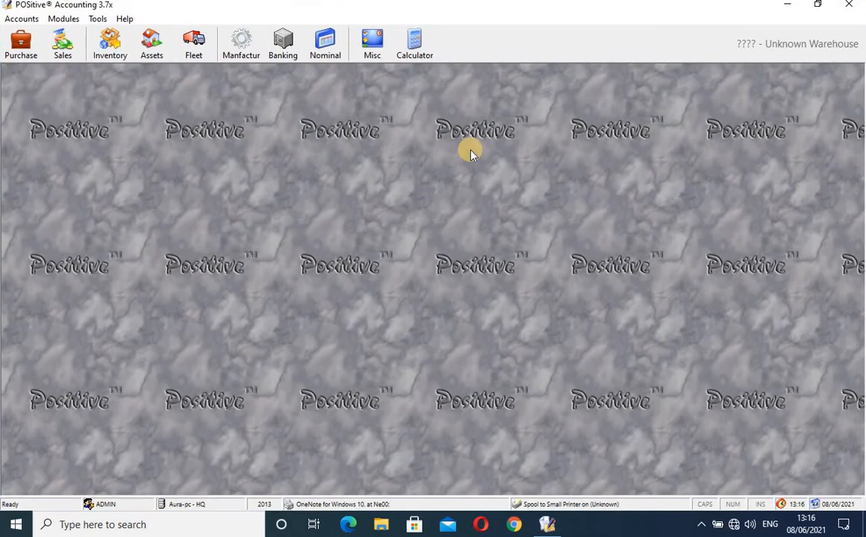
{"action": "left_click", "coordinate": [20, 42]}
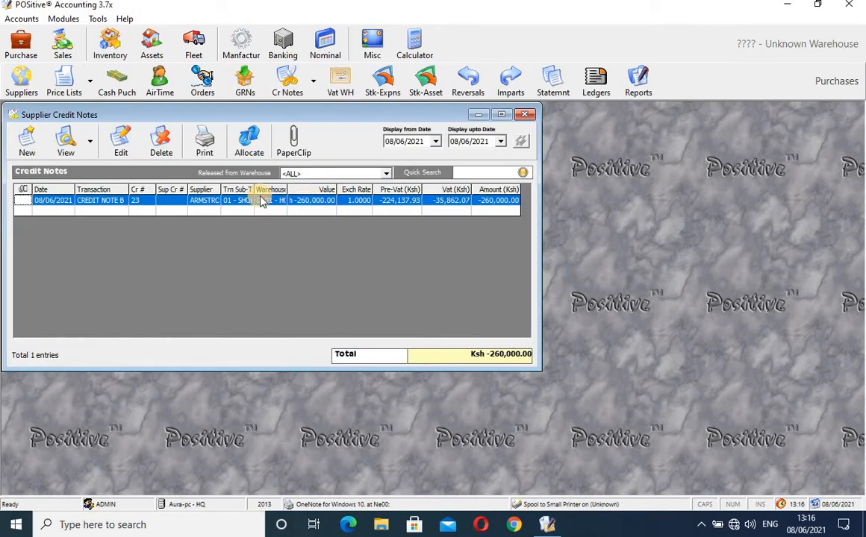
{"action": "left_click", "coordinate": [66, 146]}
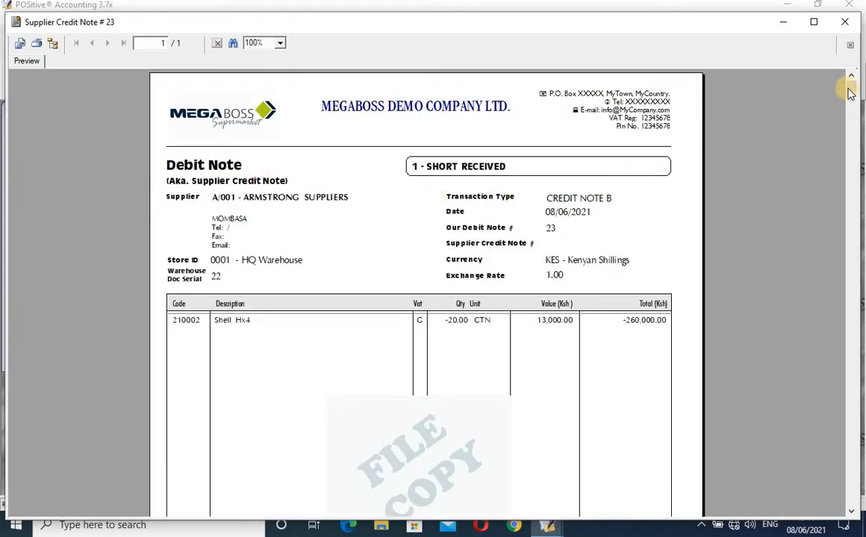
Scroll through debit note 23, check its Admin signature fields, and close the preview.
{"action": "left_click_drag", "start_coordinate": [850, 84], "coordinate": [857, 499]}
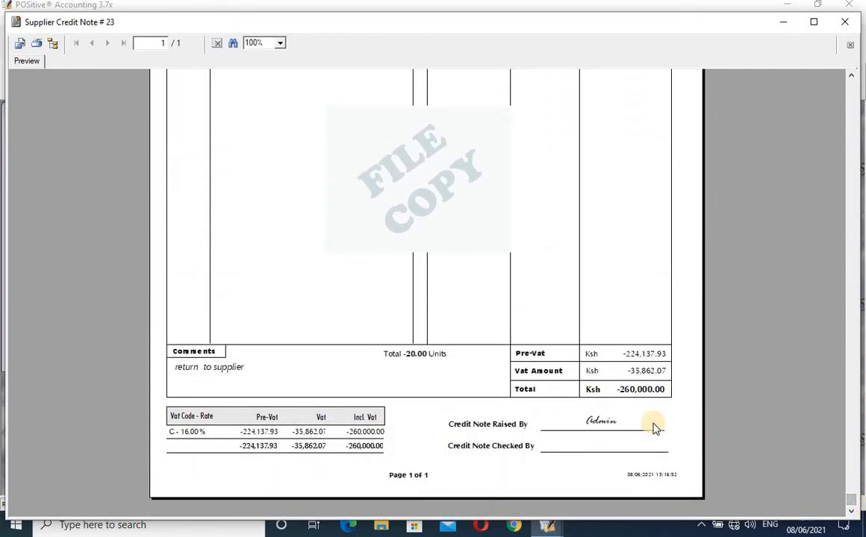
{"action": "left_click", "coordinate": [597, 420]}
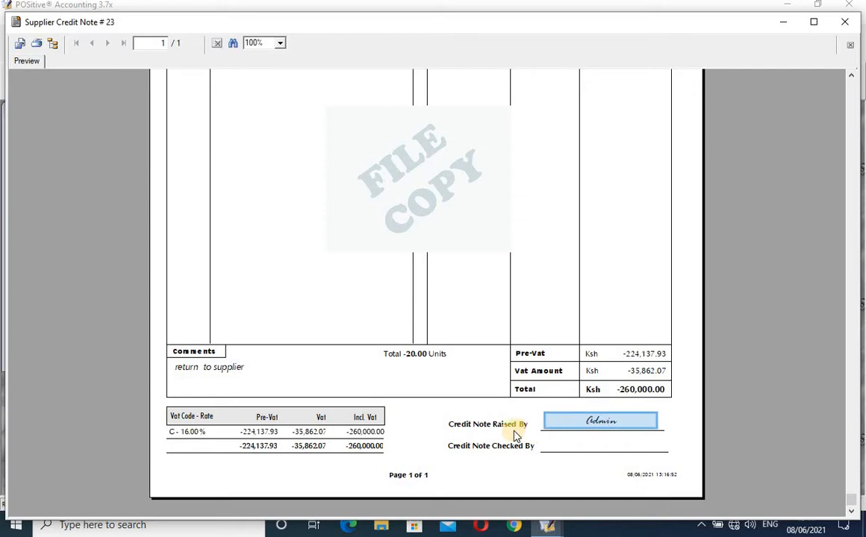
{"action": "left_click", "coordinate": [513, 431]}
{"action": "left_click", "coordinate": [609, 423]}
{"action": "scroll", "coordinate": [834, 303], "scroll_direction": "up", "scroll_amount": 10}
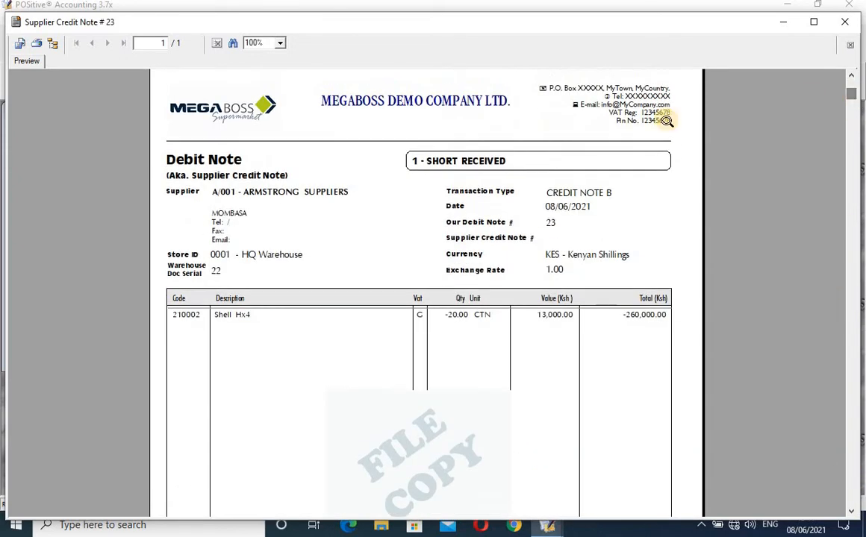
{"action": "left_click", "coordinate": [844, 24]}
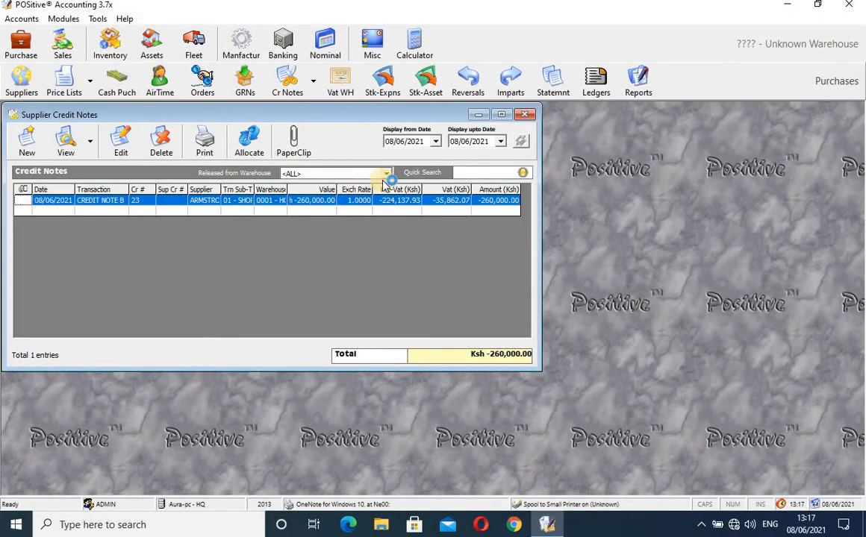
Close the Supplier Credit Notes list and switch to the Sales module.
{"action": "left_click", "coordinate": [526, 116]}
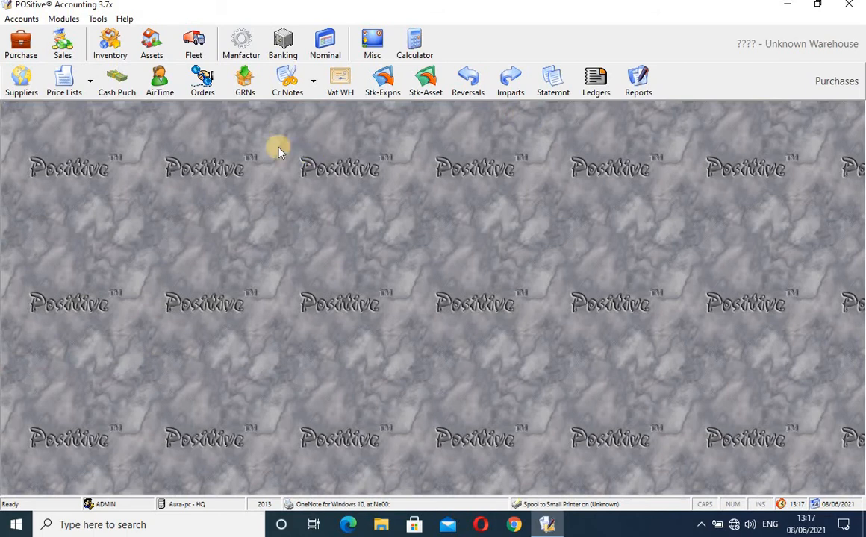
{"action": "left_click", "coordinate": [64, 43]}
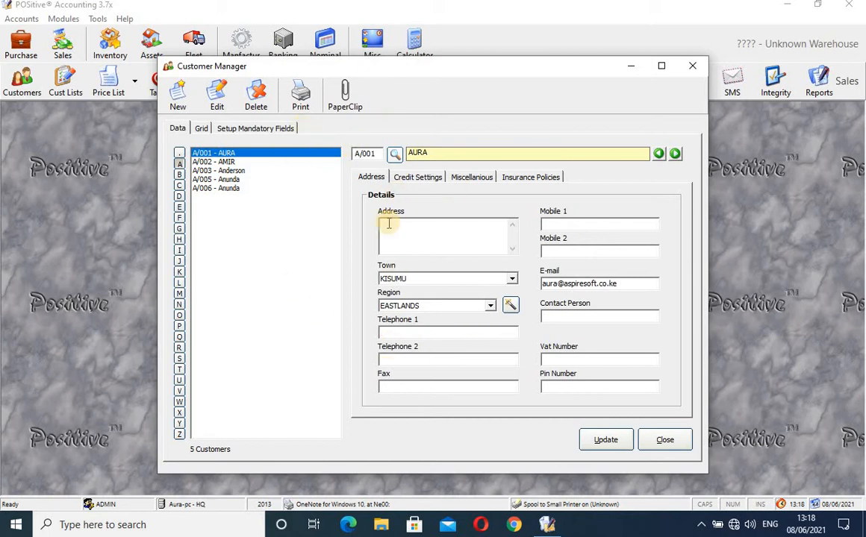
Begin a new customer with next code E/001 and name 'Enterprise L', then cancel it.
{"action": "left_click", "coordinate": [184, 102]}
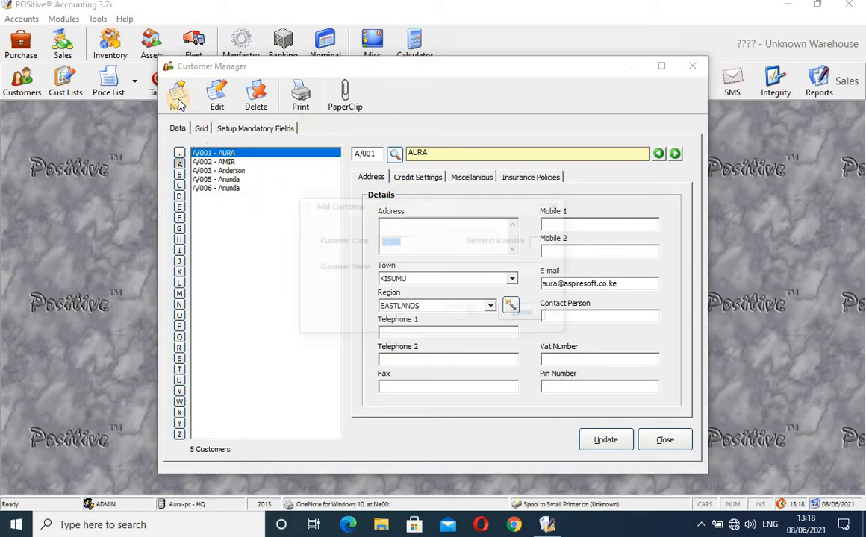
{"action": "left_click", "coordinate": [540, 241]}
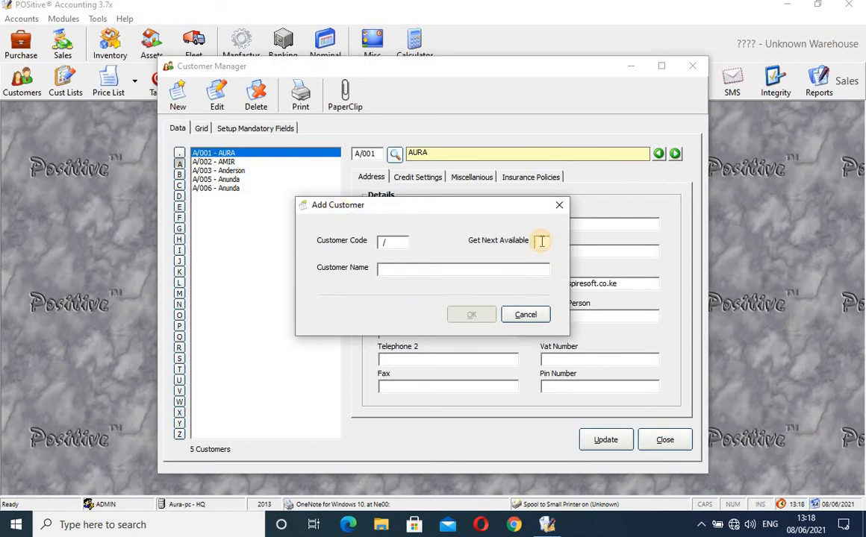
{"action": "left_click", "coordinate": [540, 241]}
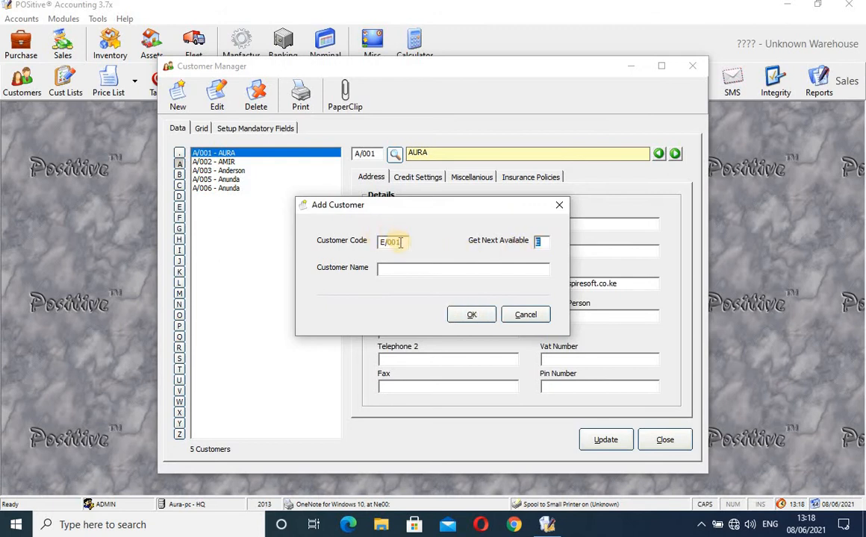
{"action": "left_click_drag", "start_coordinate": [388, 242], "coordinate": [358, 240]}
{"action": "left_click", "coordinate": [431, 270]}
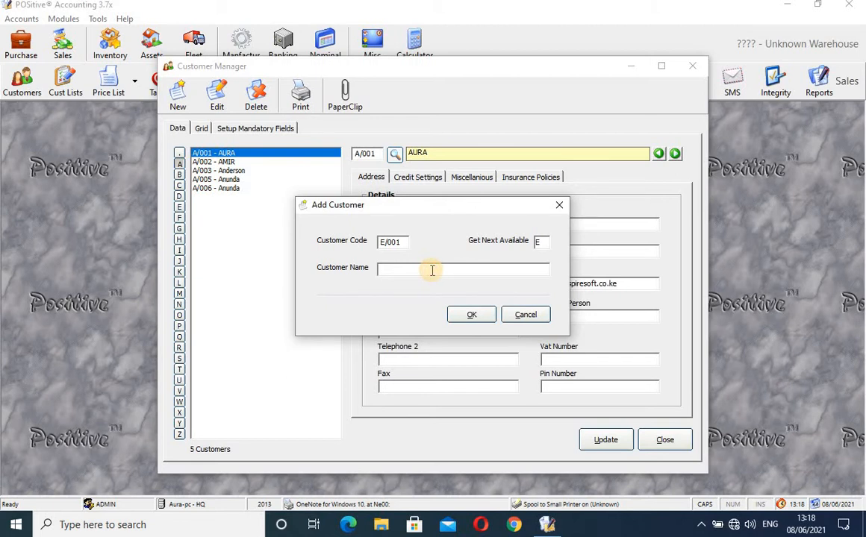
{"action": "type", "text": "e"}
{"action": "key", "text": "BackSpace"}
{"action": "key", "text": "BackSpace"}
{"action": "key", "text": "BackSpace"}
{"action": "key", "text": "BackSpace"}
{"action": "key", "text": "BackSpace"}
{"action": "key", "text": "BackSpace"}
{"action": "key", "text": "BackSpace"}
{"action": "type", "text": "E"}
{"action": "type", "text": "nterprise L"}
{"action": "left_click", "coordinate": [473, 317]}
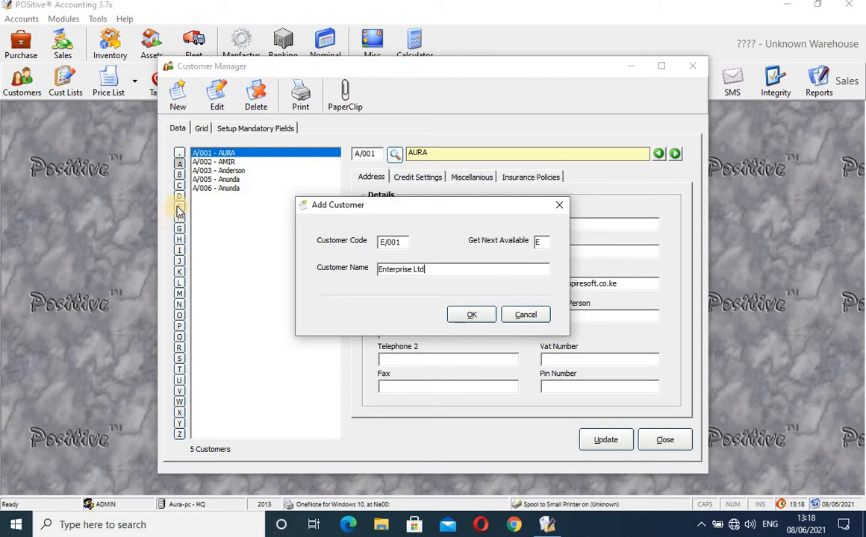
{"action": "left_click", "coordinate": [559, 205]}
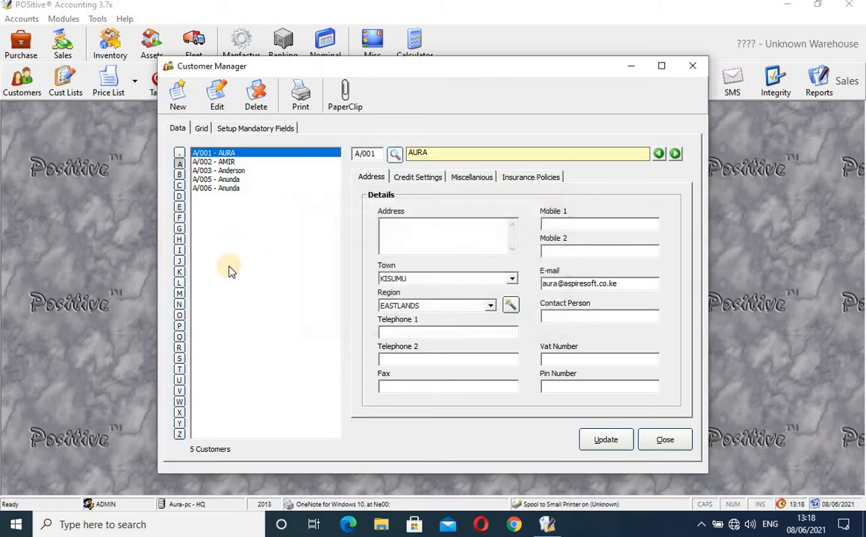
Filter customers by E and add customer E/001 named Enterprises Ltd.
{"action": "left_click", "coordinate": [179, 210]}
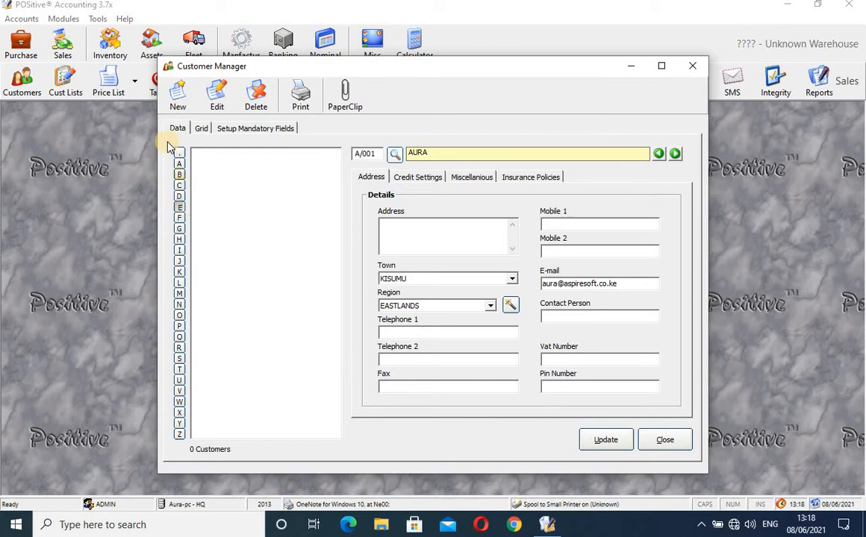
{"action": "left_click", "coordinate": [177, 94]}
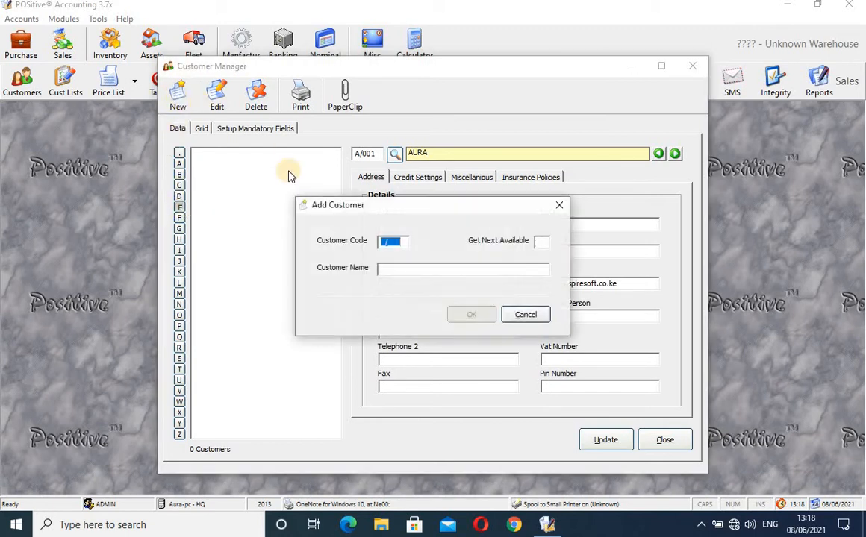
{"action": "left_click", "coordinate": [540, 242]}
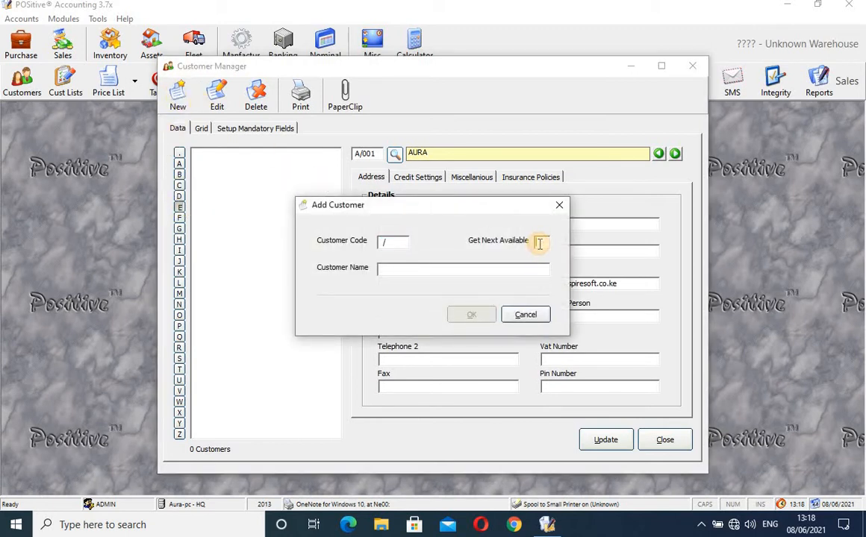
{"action": "left_click", "coordinate": [539, 241]}
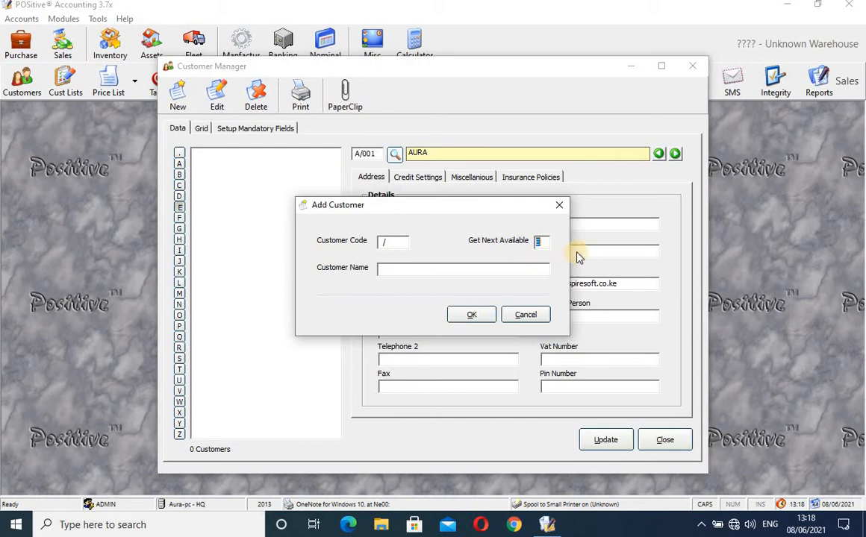
{"action": "left_click", "coordinate": [402, 269]}
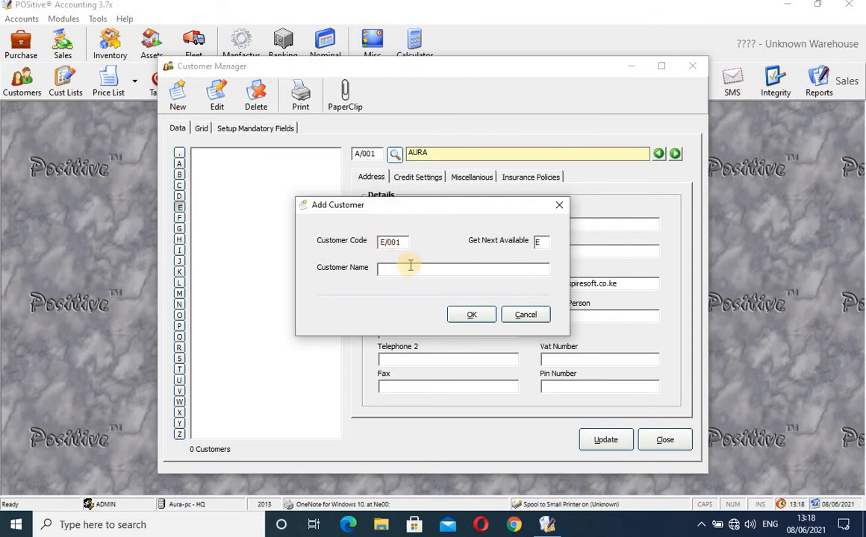
{"action": "type", "text": "Enterprises Ltd"}
{"action": "left_click", "coordinate": [475, 315]}
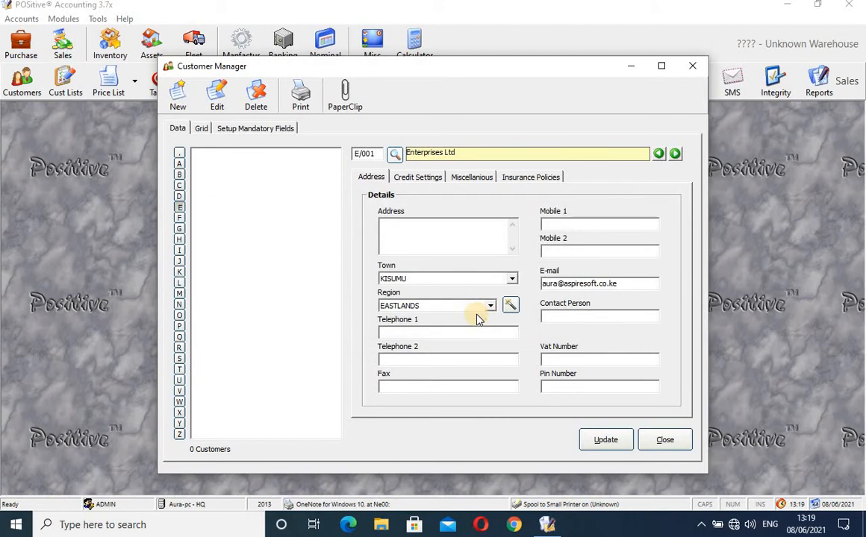
On the Address tab, set Enterprises Ltd's town to NAIROBI.
{"action": "left_click", "coordinate": [419, 234]}
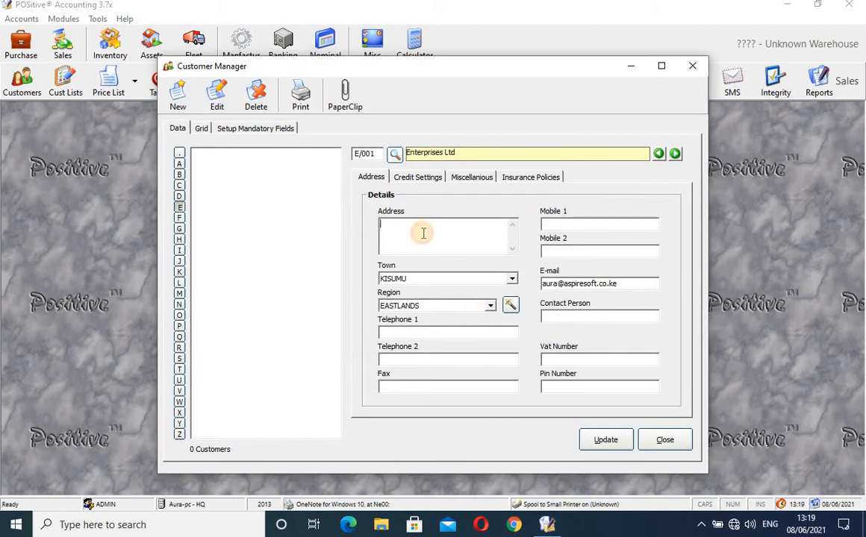
{"action": "left_click", "coordinate": [569, 230]}
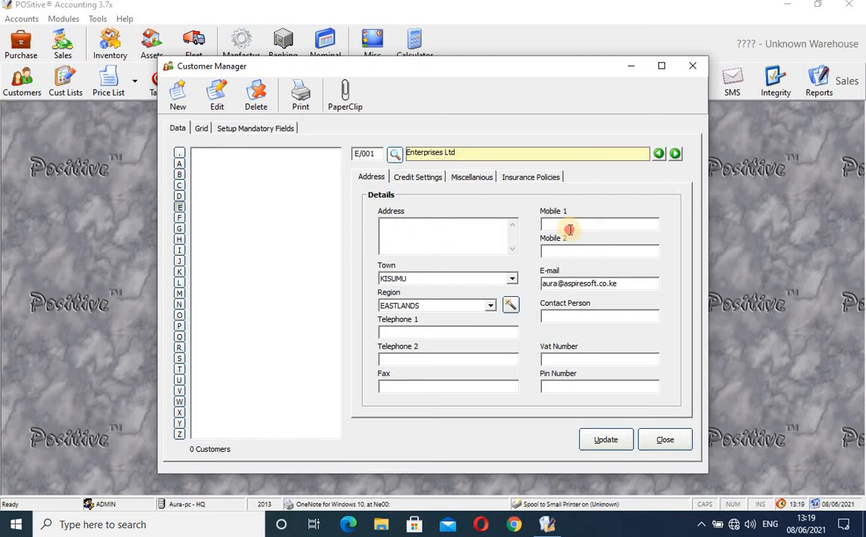
{"action": "left_click", "coordinate": [567, 283]}
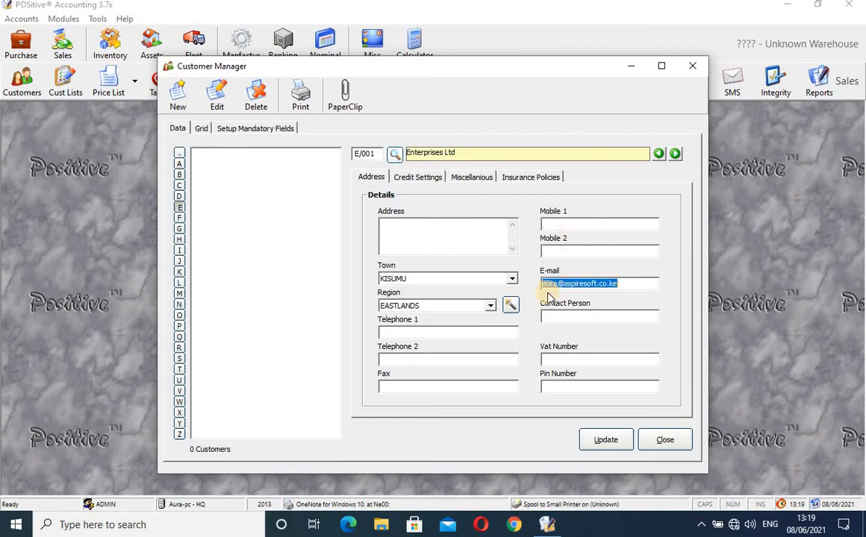
{"action": "left_click", "coordinate": [511, 280]}
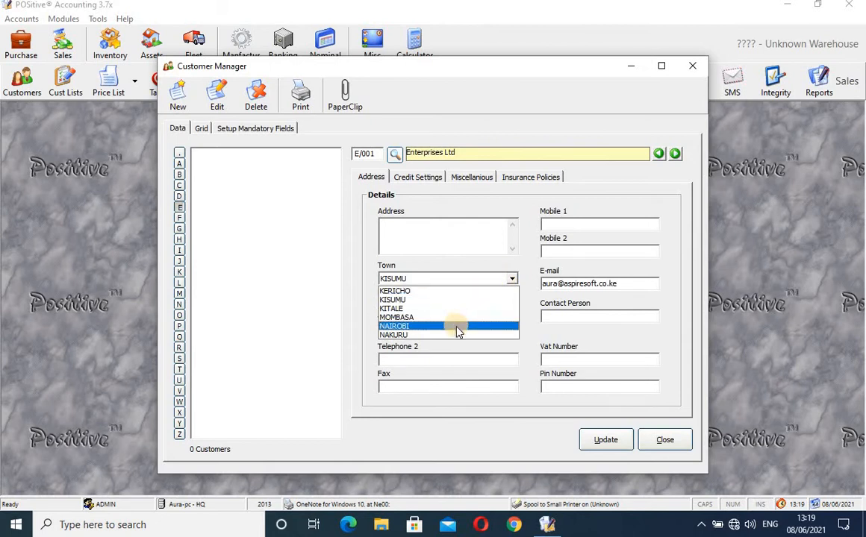
{"action": "left_click", "coordinate": [458, 330]}
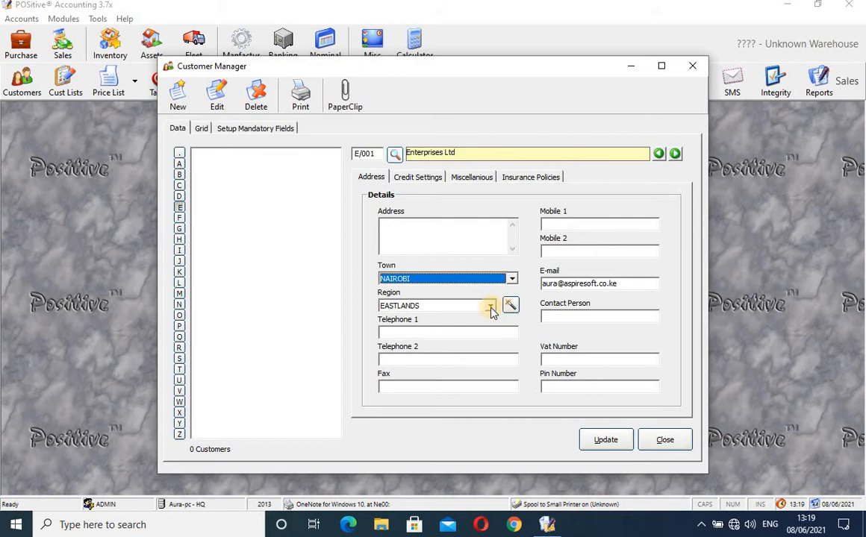
{"action": "left_click", "coordinate": [462, 334]}
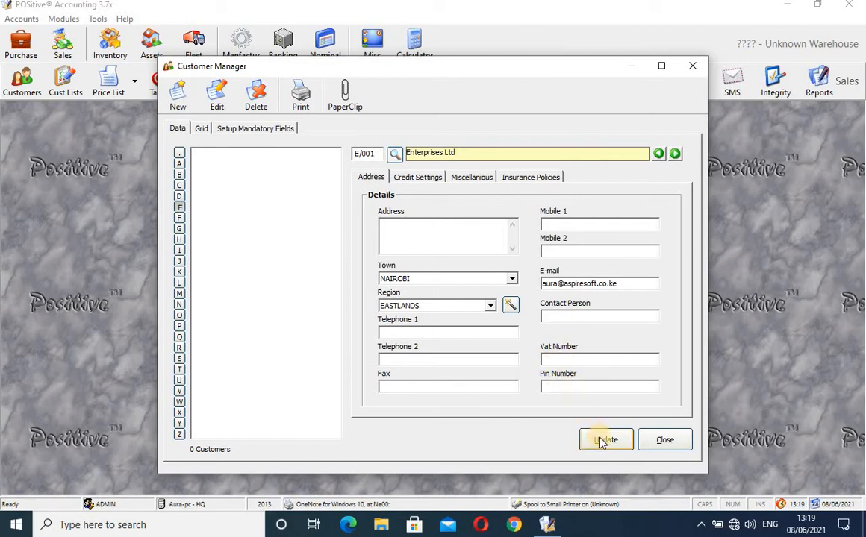
Review Enterprises Ltd's credit limits, trying the order, invoice and receipt hold options and clearing them.
{"action": "left_click", "coordinate": [418, 179]}
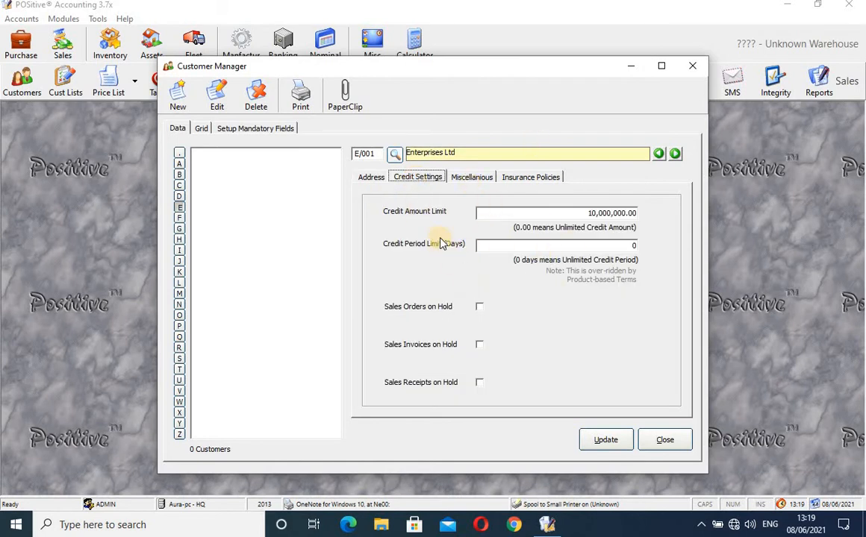
{"action": "left_click", "coordinate": [586, 213]}
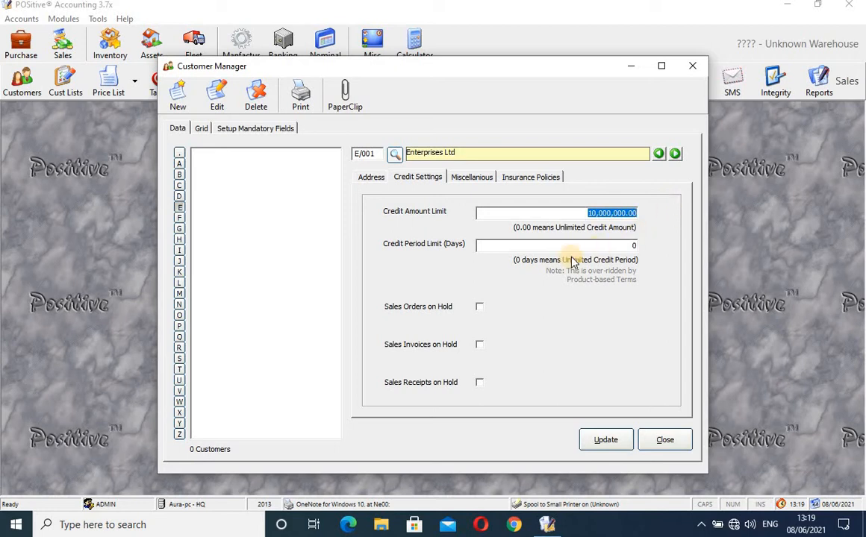
{"action": "left_click", "coordinate": [594, 246]}
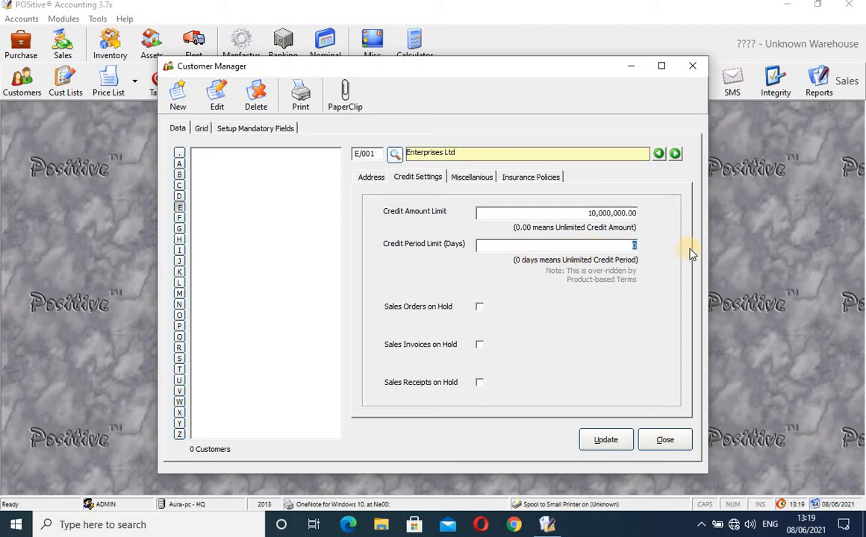
{"action": "left_click", "coordinate": [480, 307]}
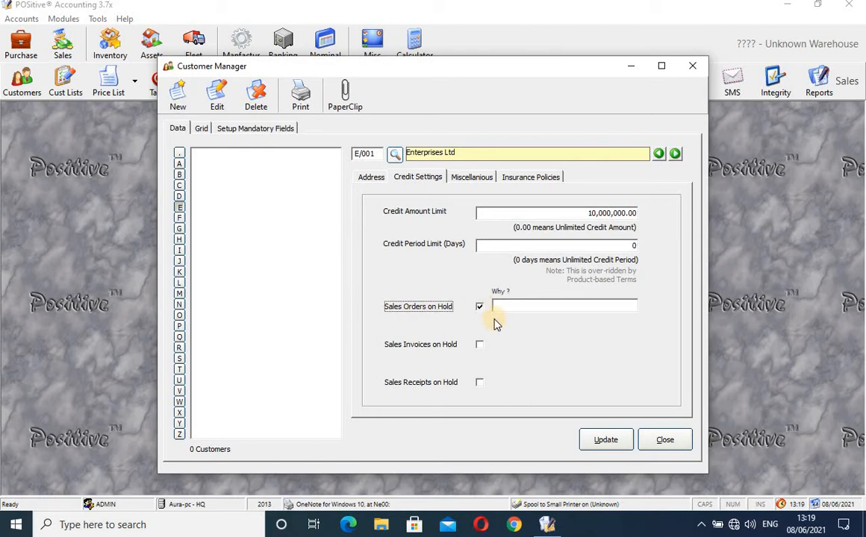
{"action": "left_click", "coordinate": [479, 346]}
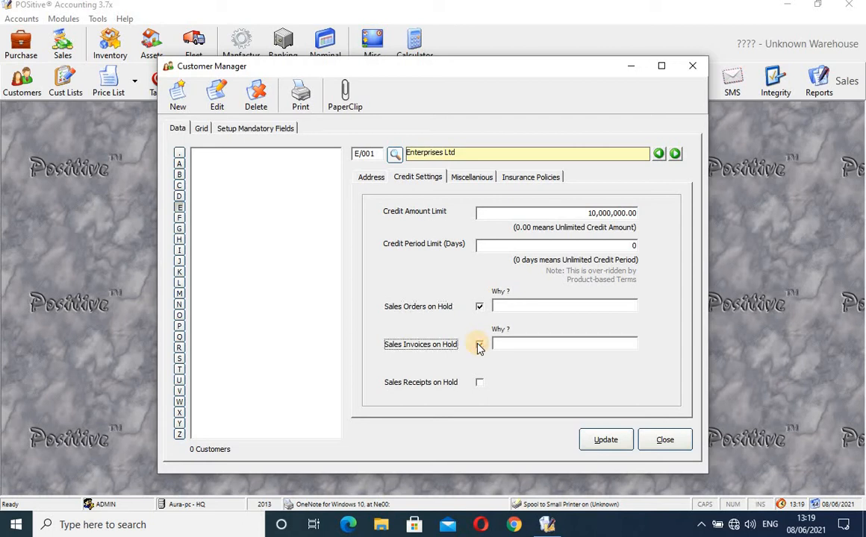
{"action": "left_click", "coordinate": [478, 385]}
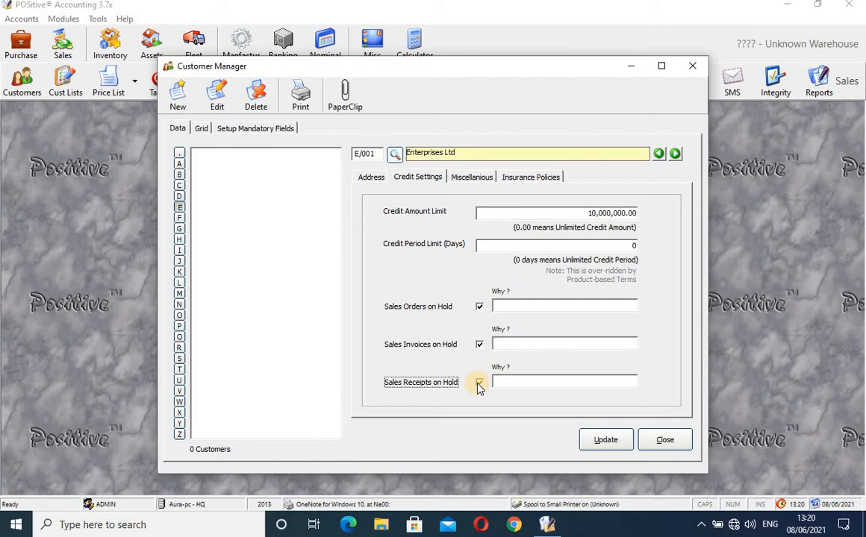
{"action": "left_click", "coordinate": [478, 383]}
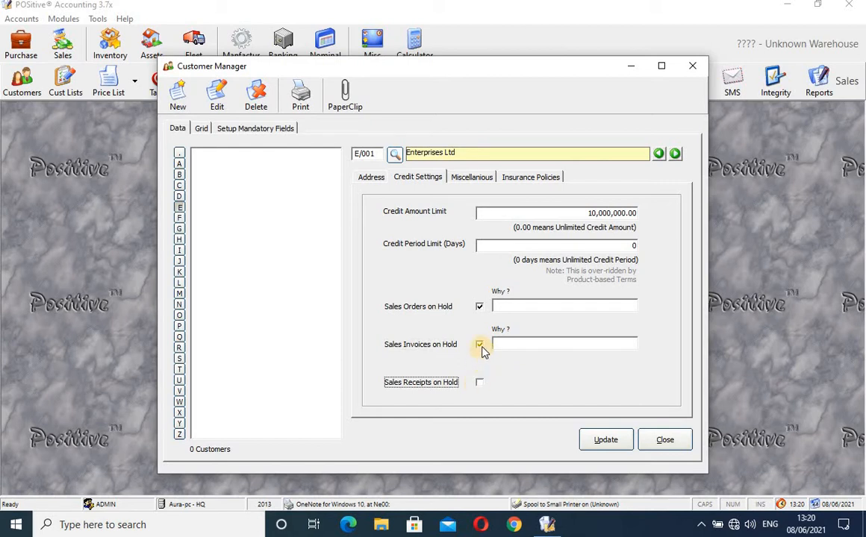
{"action": "left_click", "coordinate": [480, 346]}
{"action": "left_click", "coordinate": [480, 308]}
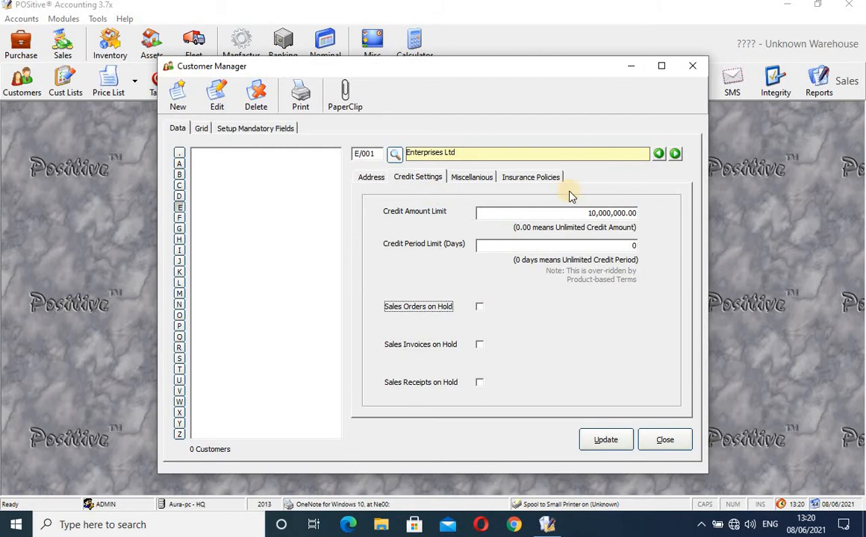
{"action": "double_click", "coordinate": [586, 215]}
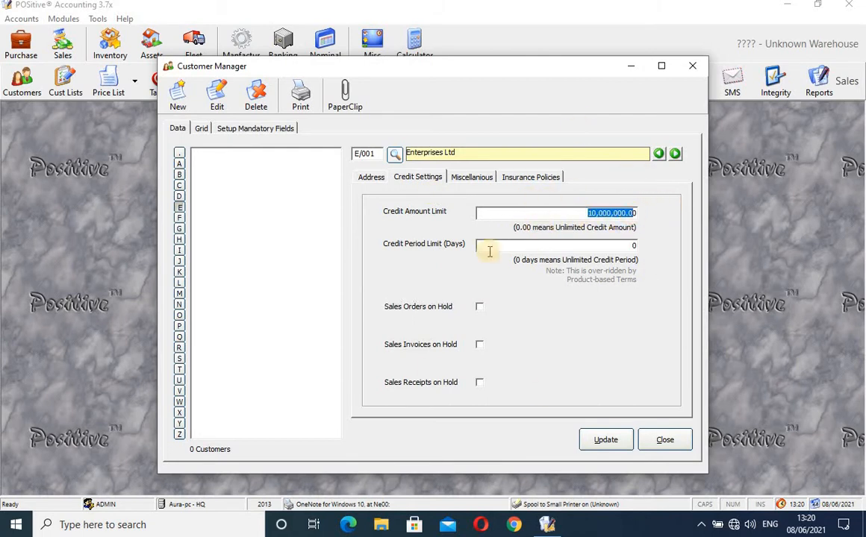
Put sales orders on hold with reason 'NO SALES orders to be raised' and save.
{"action": "left_click", "coordinate": [479, 307]}
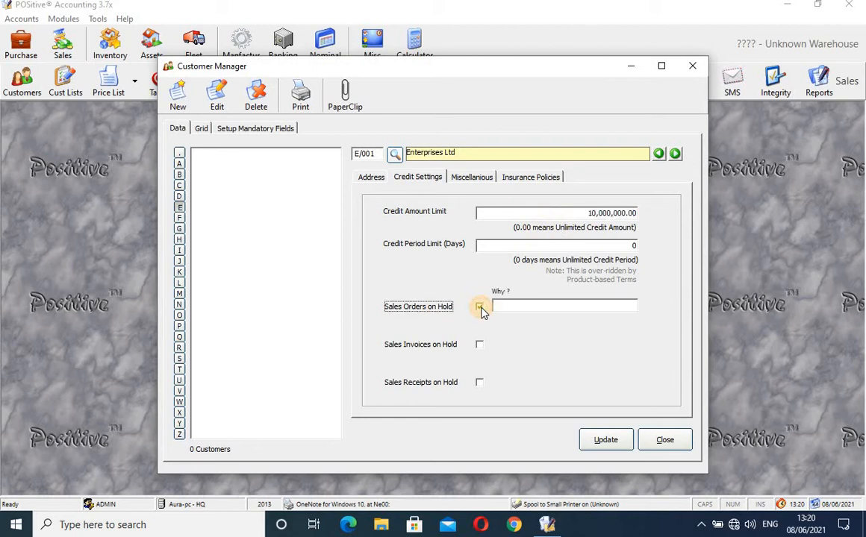
{"action": "left_click", "coordinate": [522, 306]}
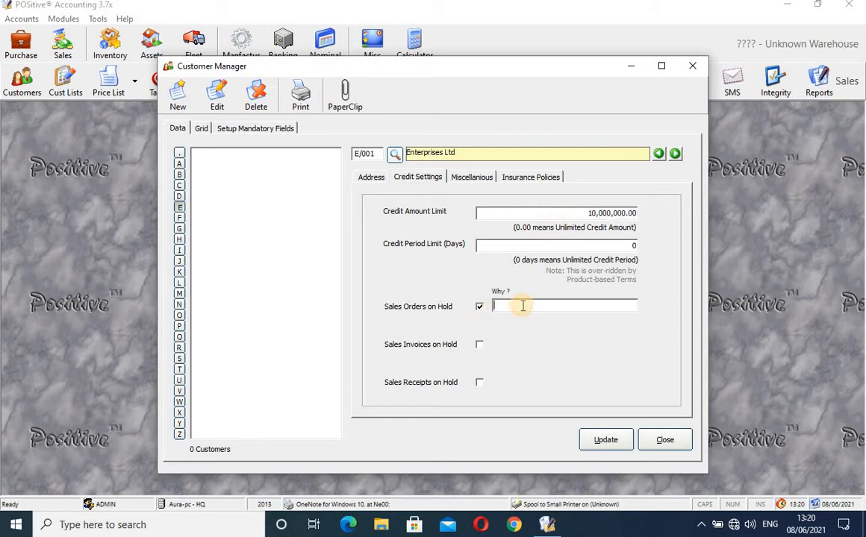
{"action": "type", "text": "NO  SALES orders  to be raised"}
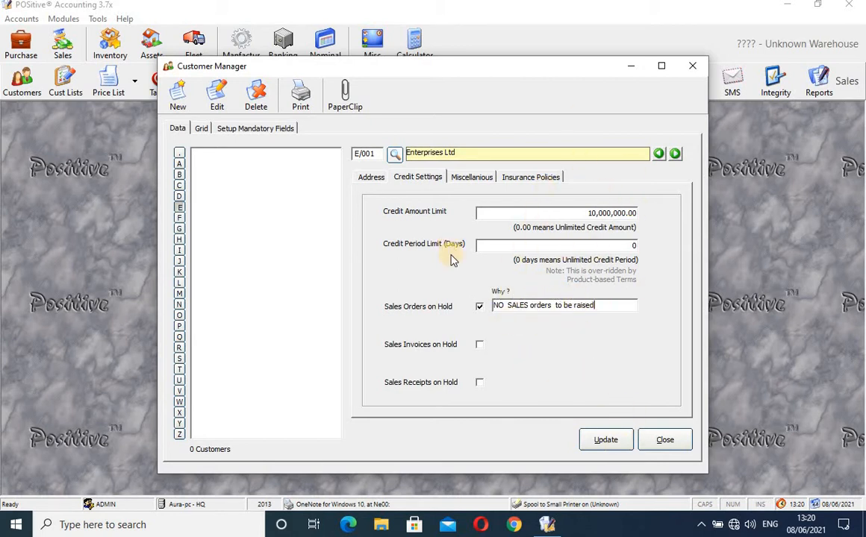
{"action": "left_click", "coordinate": [611, 446]}
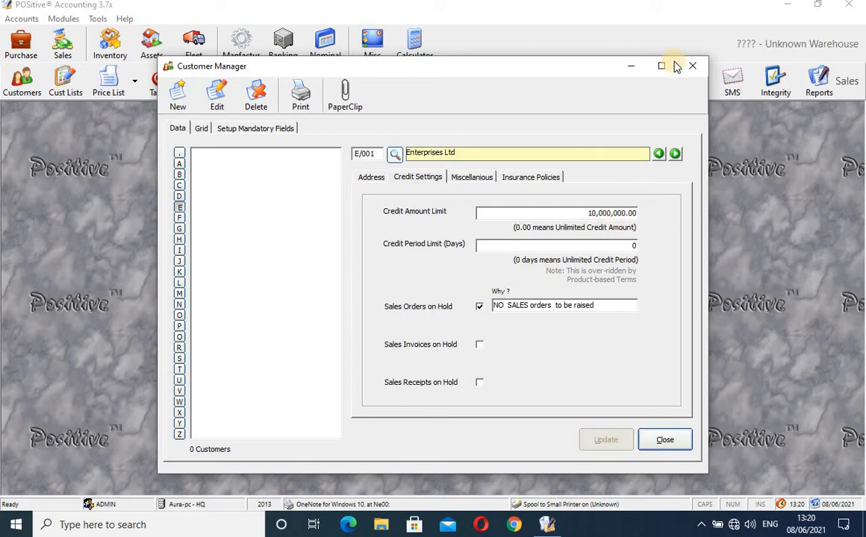
Start a new sales invoice and search the customer lookup for Enterprises Ltd, finding no match.
{"action": "left_click", "coordinate": [695, 71]}
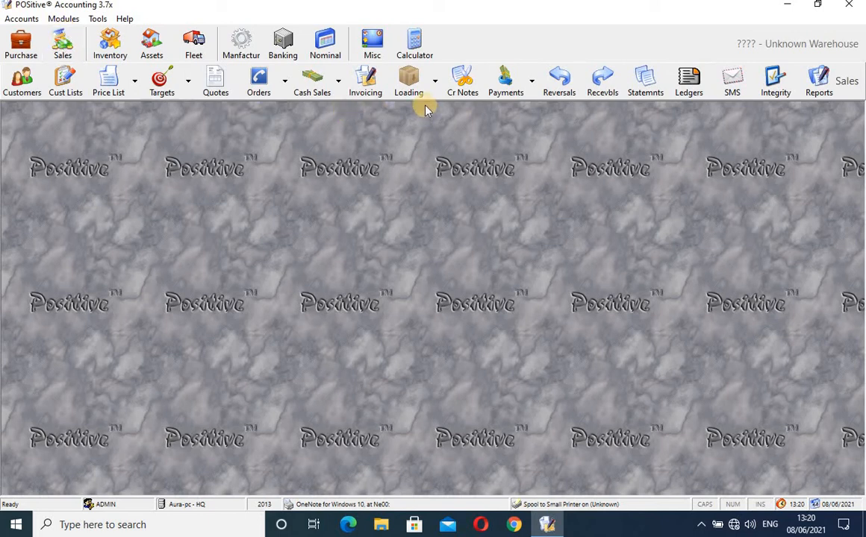
{"action": "left_click", "coordinate": [366, 88]}
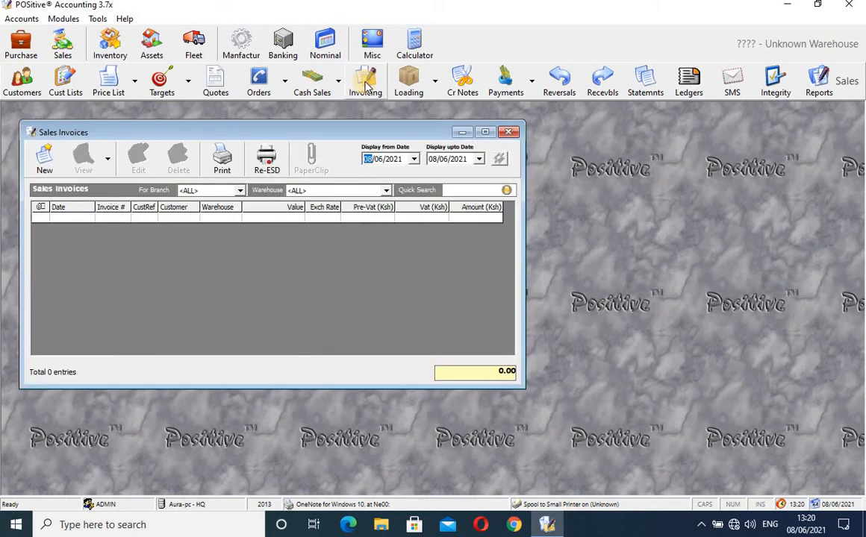
{"action": "left_click", "coordinate": [44, 164]}
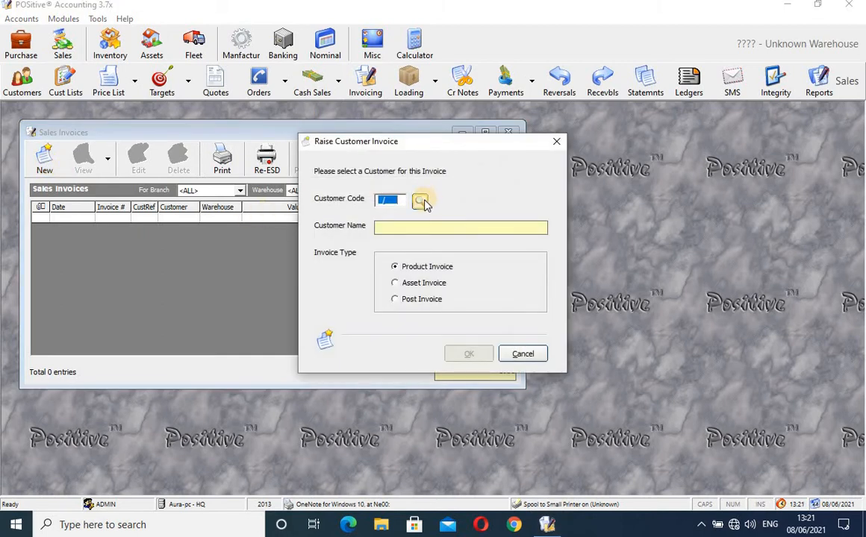
{"action": "left_click", "coordinate": [420, 202]}
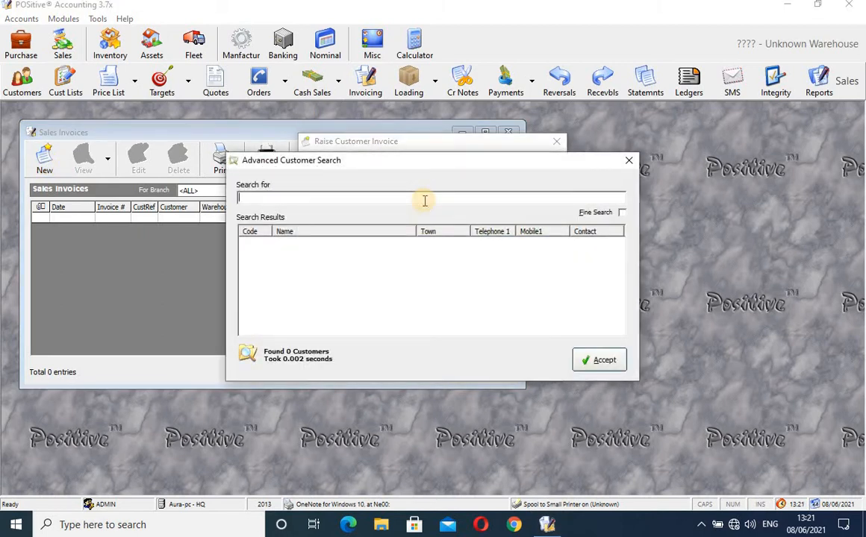
{"action": "type", "text": "en"}
{"action": "type", "text": "Ltd"}
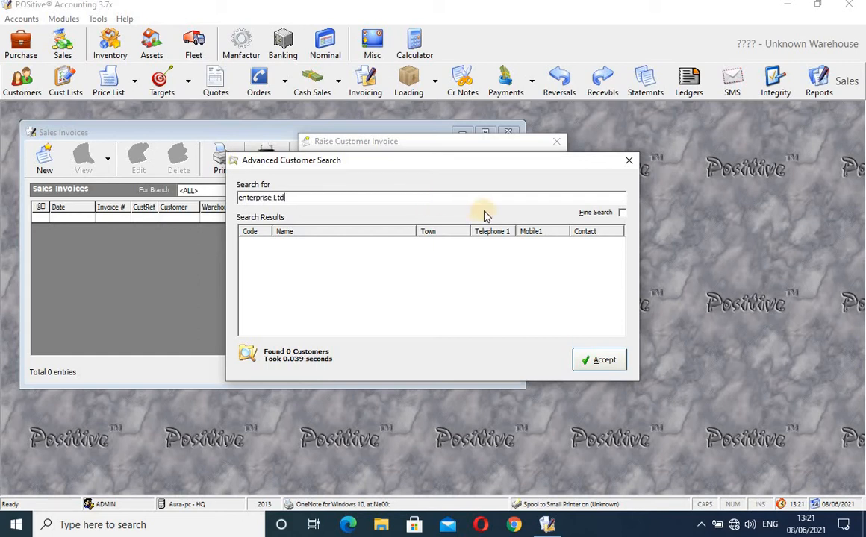
{"action": "left_click", "coordinate": [629, 160]}
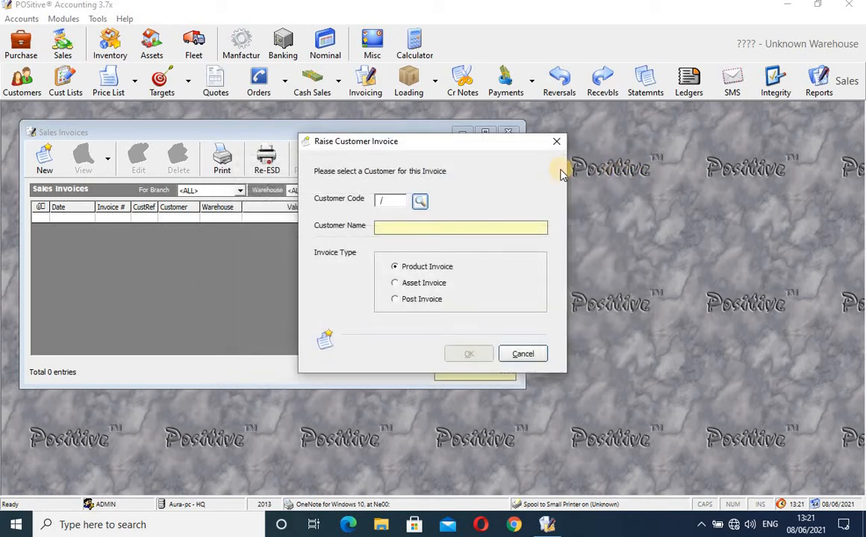
Try customer code E in the invoice lookup, then cancel the unfinished invoice.
{"action": "double_click", "coordinate": [389, 200]}
{"action": "key", "text": "Tab"}
{"action": "double_click", "coordinate": [392, 200]}
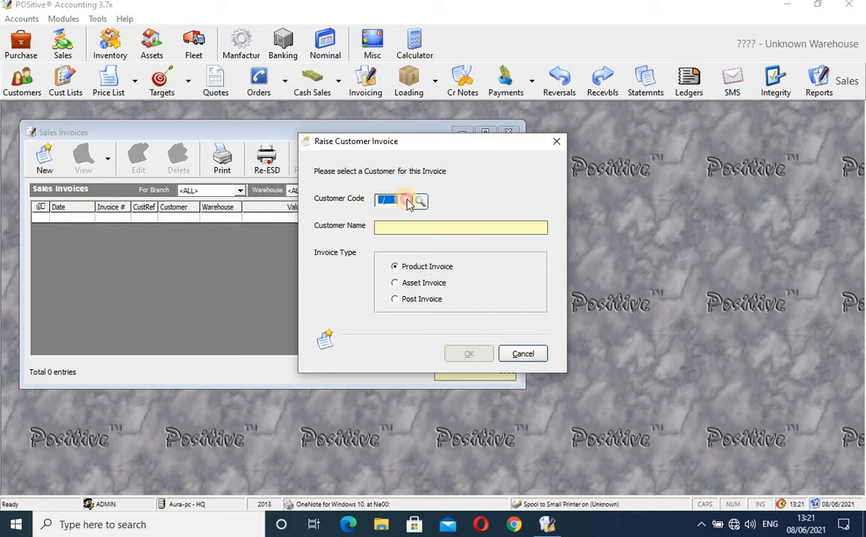
{"action": "type", "text": "E/001"}
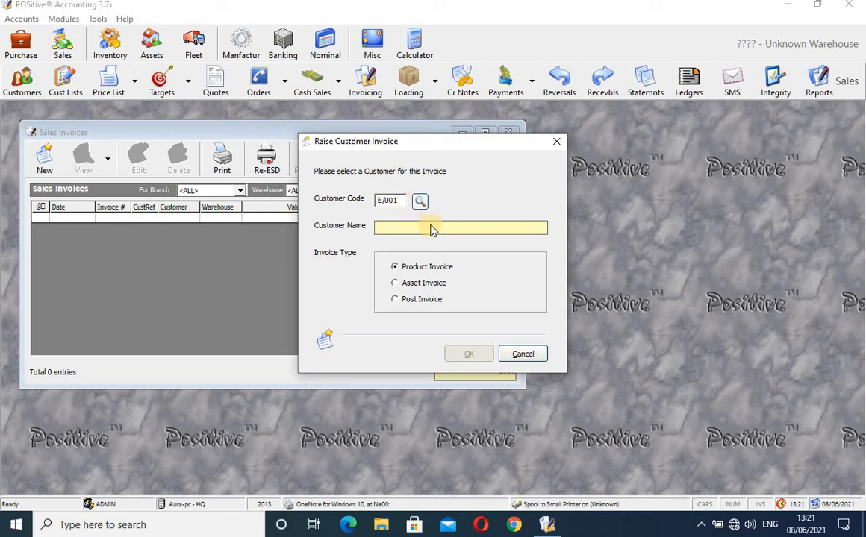
{"action": "left_click", "coordinate": [420, 201]}
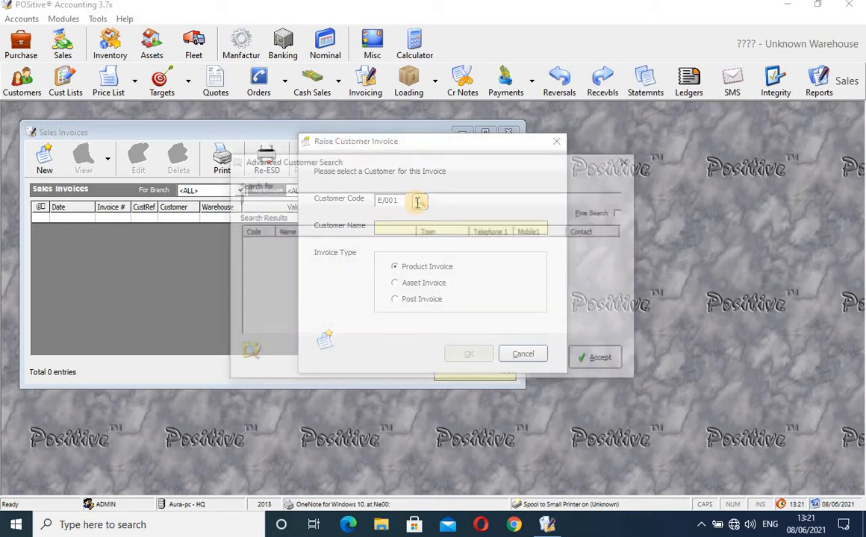
{"action": "left_click", "coordinate": [629, 160]}
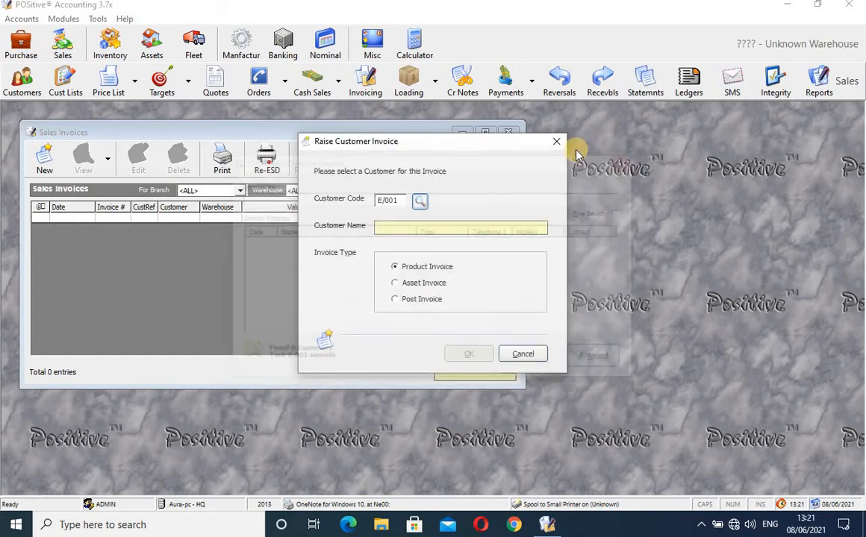
{"action": "left_click", "coordinate": [559, 144]}
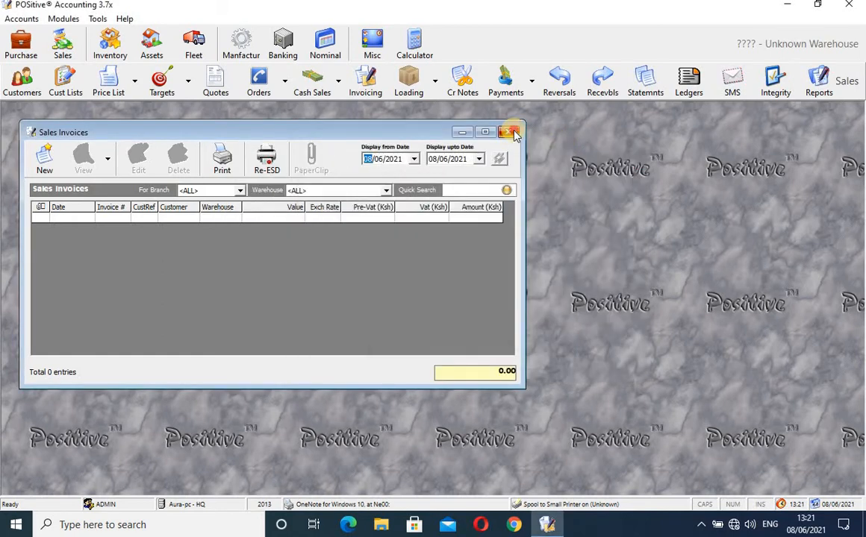
{"action": "left_click", "coordinate": [508, 132]}
Check Customer Manager's E listing and full listing for Enterprises Ltd, then close it.
{"action": "left_click", "coordinate": [27, 78]}
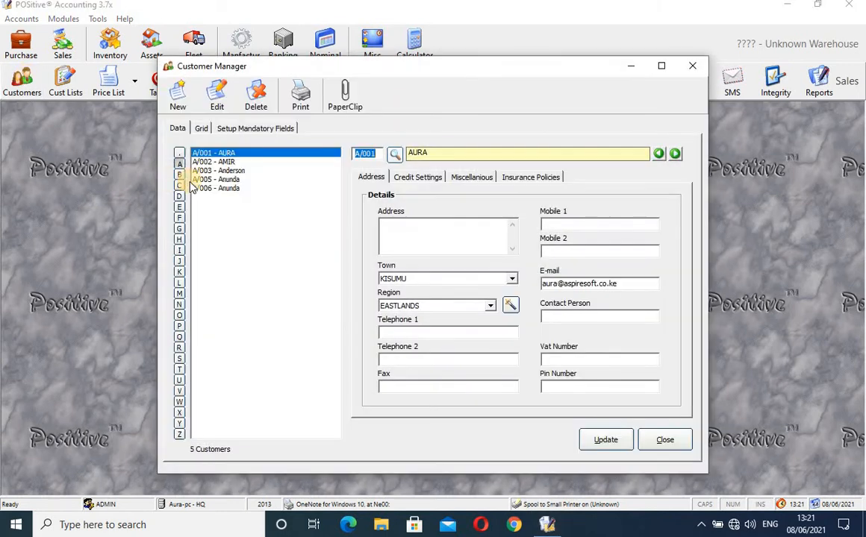
{"action": "left_click", "coordinate": [179, 207]}
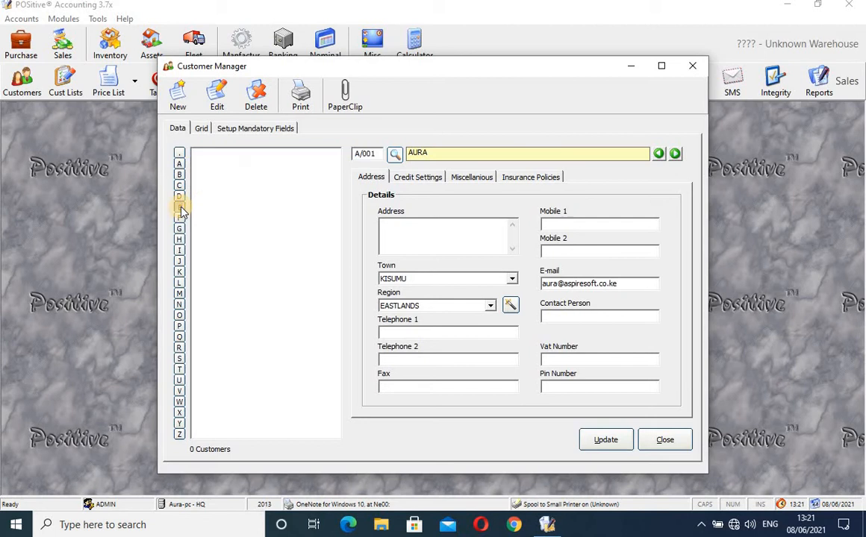
{"action": "left_click", "coordinate": [181, 157]}
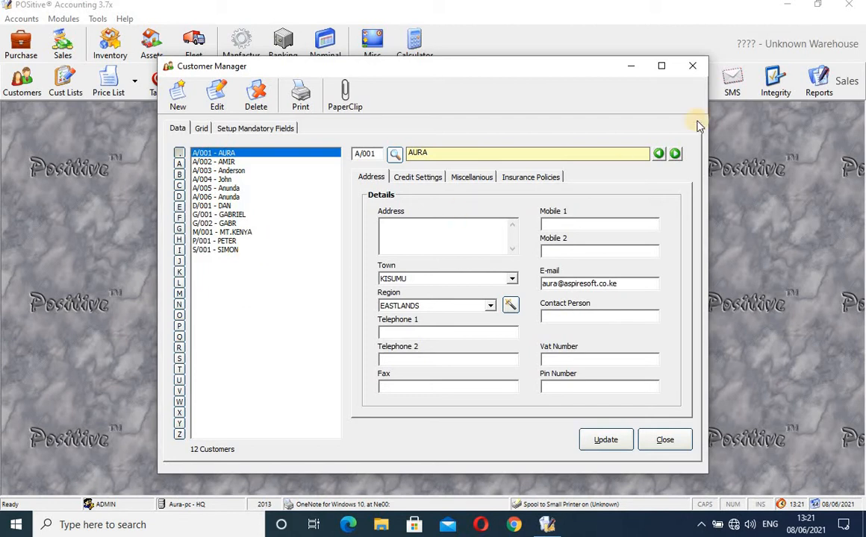
{"action": "left_click", "coordinate": [695, 69]}
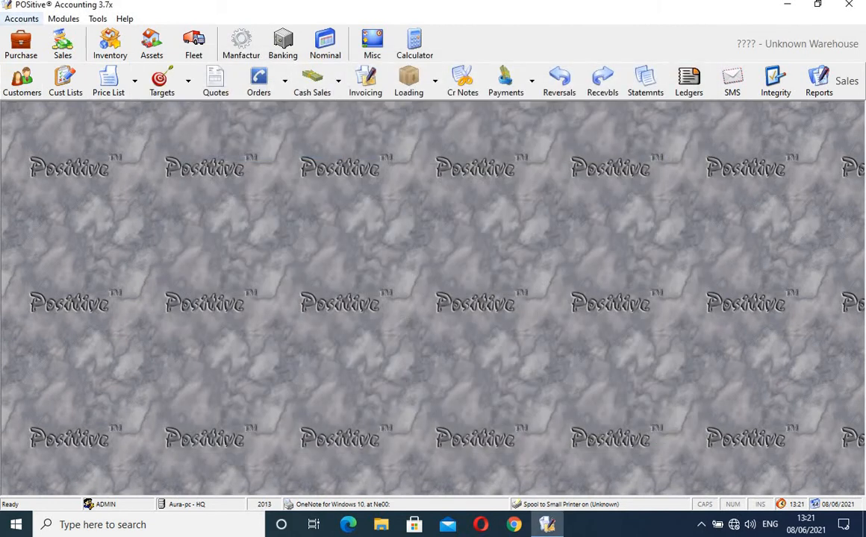
In Accounts Setup, allow the Admin user access to debtor account E/001 Enterprises Ltd.
{"action": "left_click", "coordinate": [26, 22]}
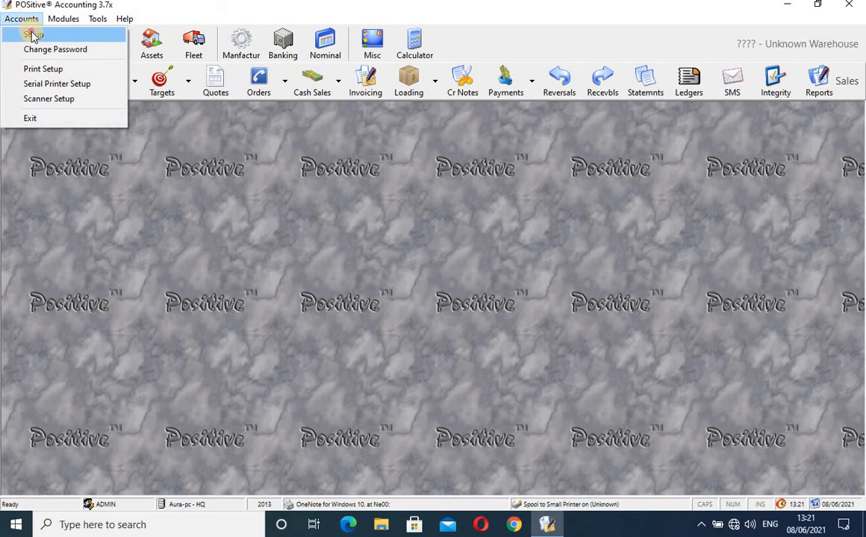
{"action": "left_click", "coordinate": [30, 32]}
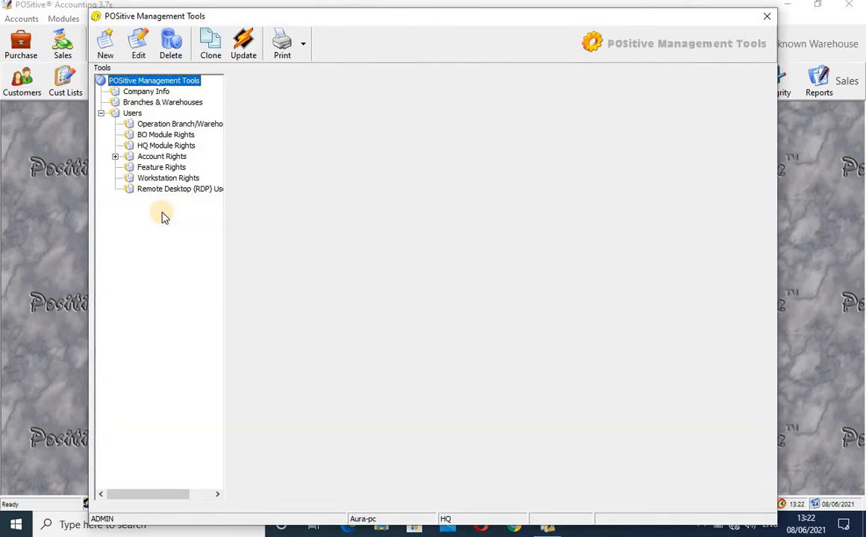
{"action": "left_click", "coordinate": [131, 113]}
{"action": "left_click", "coordinate": [275, 104]}
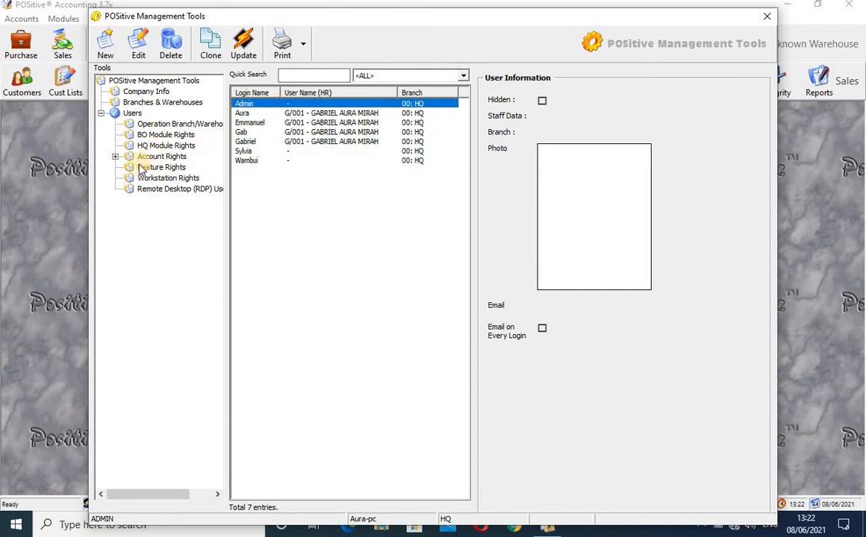
{"action": "left_click", "coordinate": [116, 158]}
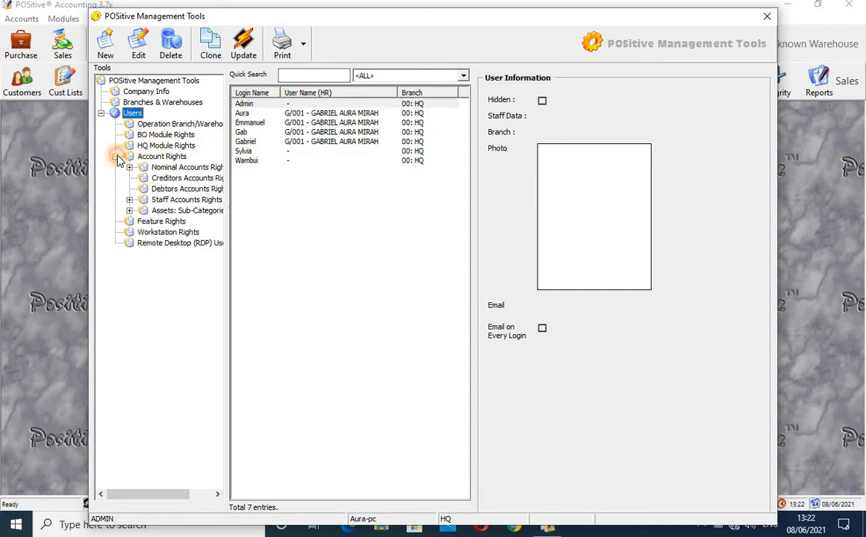
{"action": "left_click", "coordinate": [157, 190]}
{"action": "left_click", "coordinate": [484, 152]}
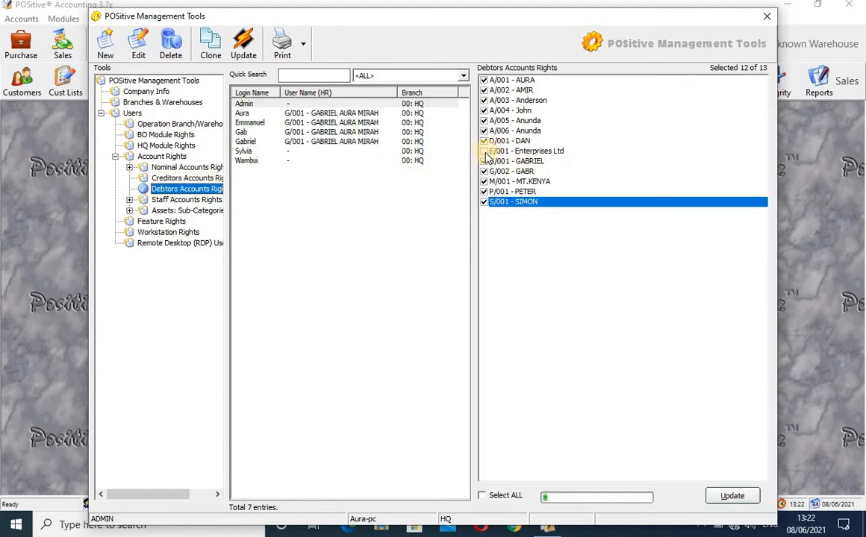
{"action": "left_click", "coordinate": [484, 153]}
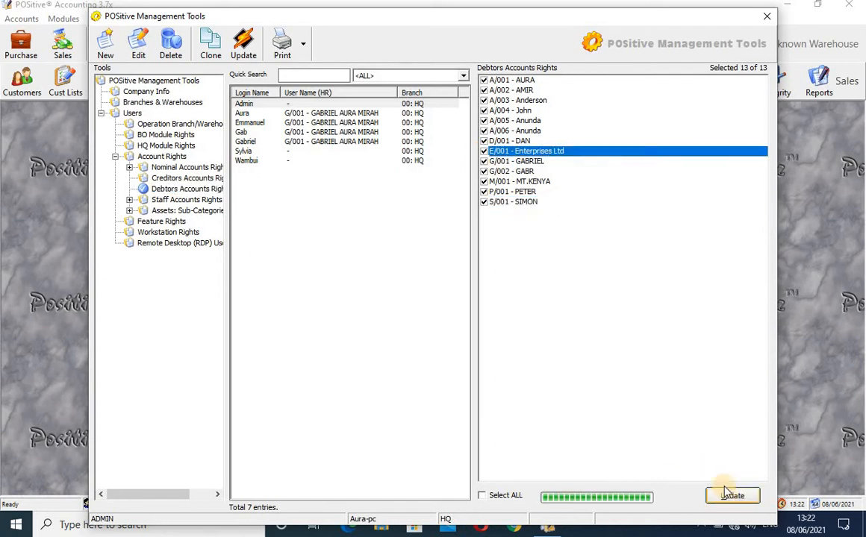
{"action": "left_click", "coordinate": [767, 16]}
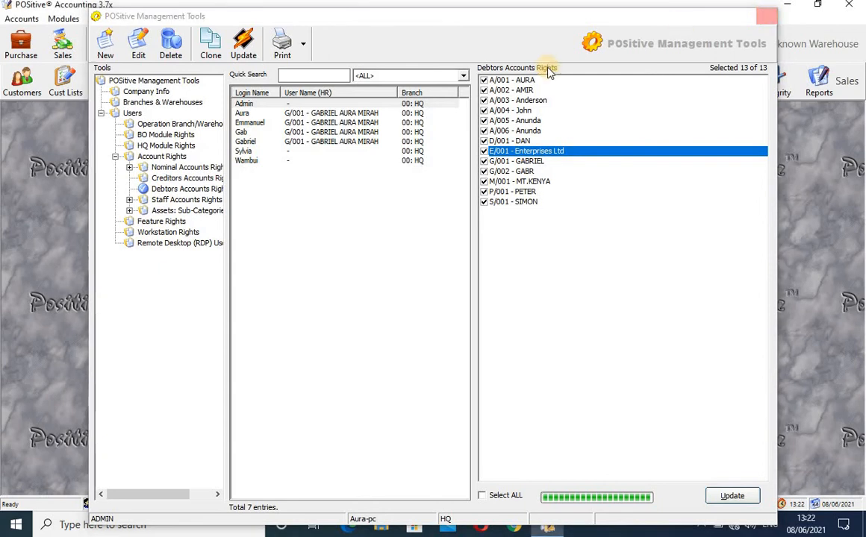
{"action": "left_click", "coordinate": [367, 86]}
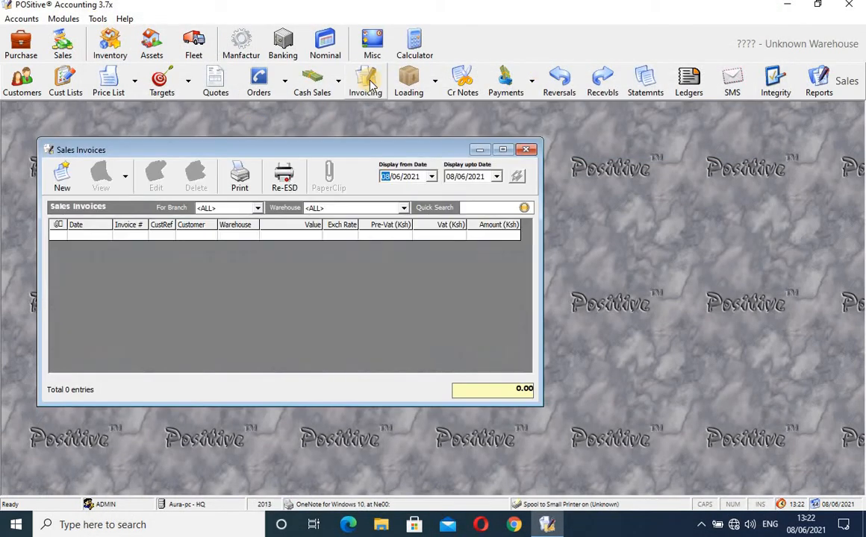
Raise a new product invoice for customer E/001 Enterprises Ltd, found by searching 'ent'.
{"action": "left_click", "coordinate": [63, 179]}
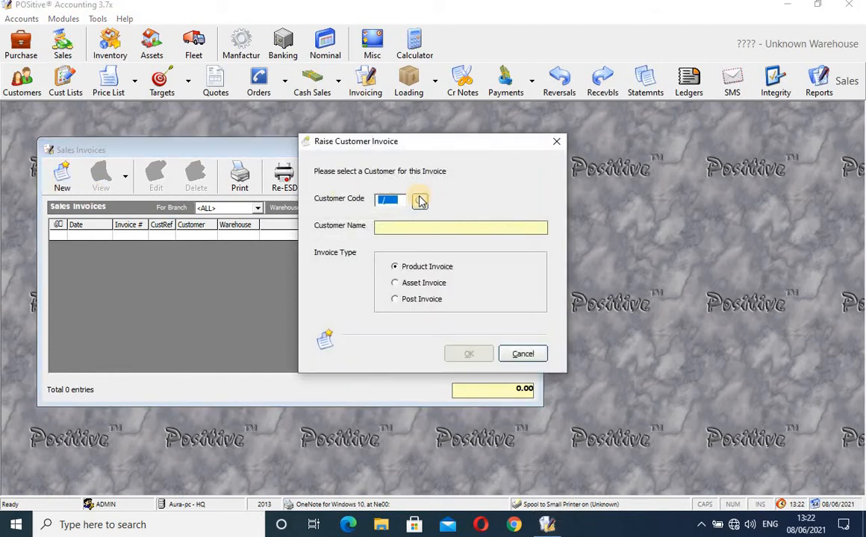
{"action": "left_click", "coordinate": [420, 201]}
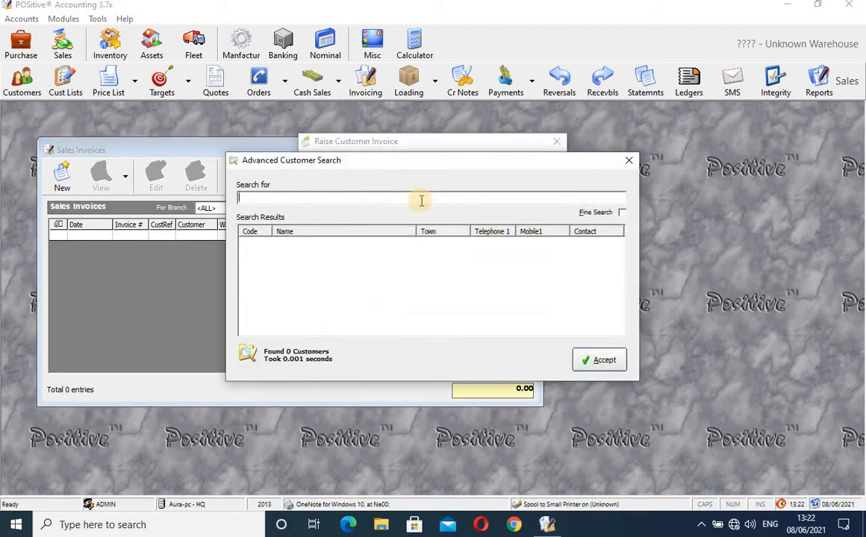
{"action": "type", "text": "ent"}
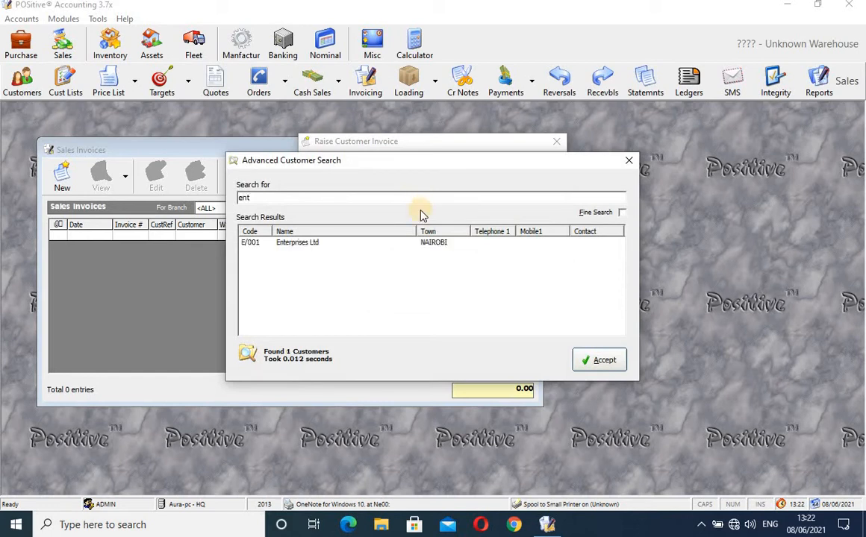
{"action": "double_click", "coordinate": [394, 243]}
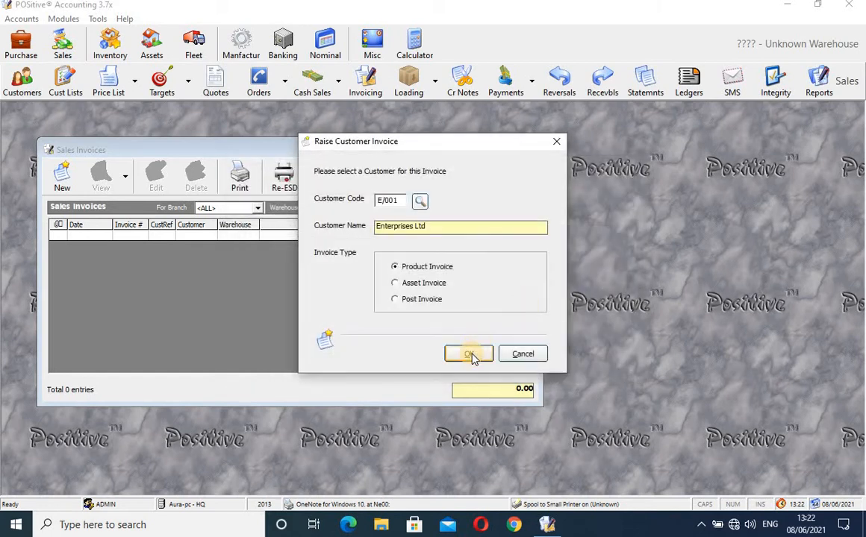
{"action": "left_click", "coordinate": [474, 354]}
Enter quantity 10 CTN for Shell Hx4 on the invoice line, giving a 143,000.00 total.
{"action": "left_click", "coordinate": [470, 356]}
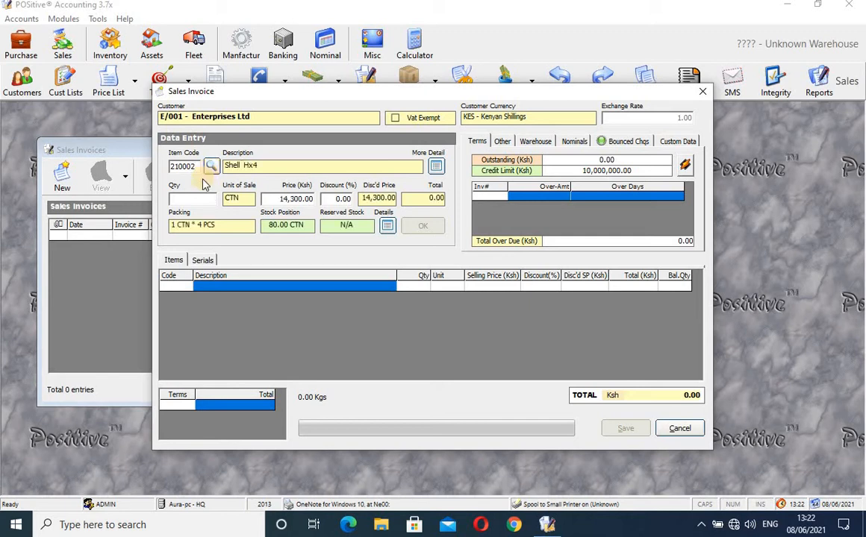
{"action": "type", "text": "10"}
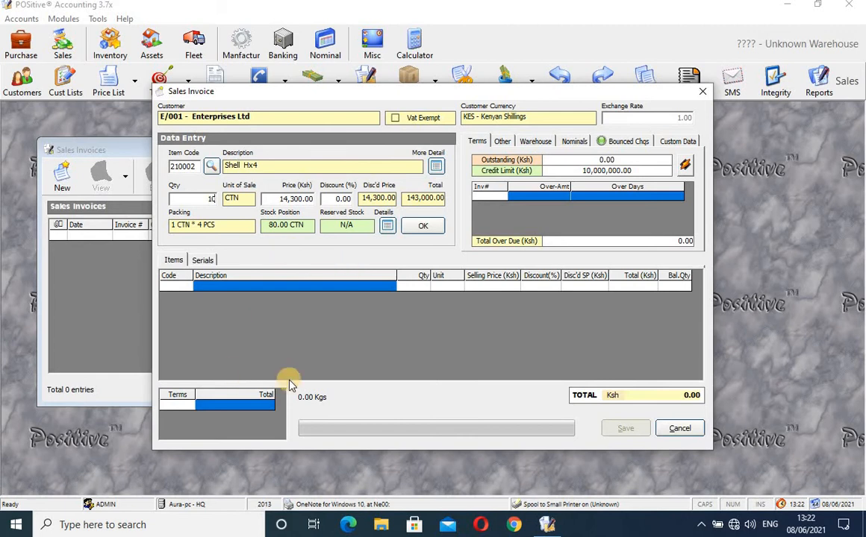
{"action": "left_click", "coordinate": [479, 142]}
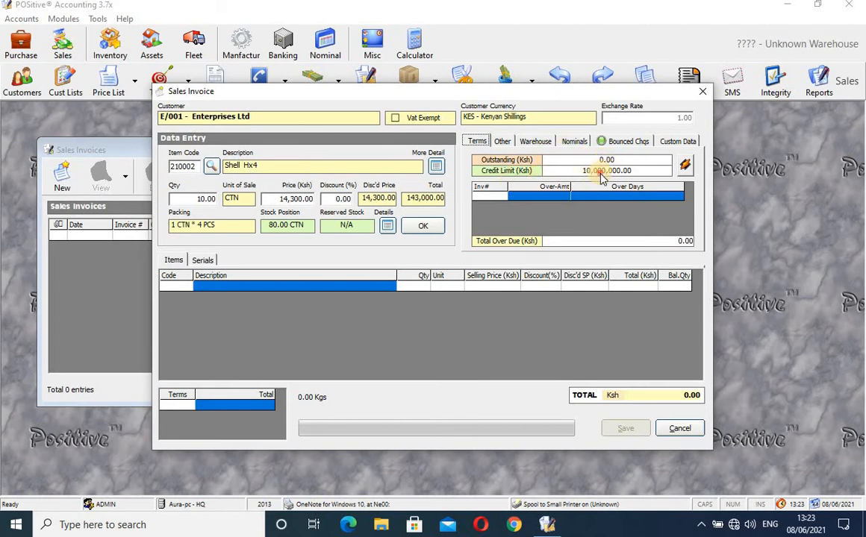
{"action": "left_click", "coordinate": [502, 143]}
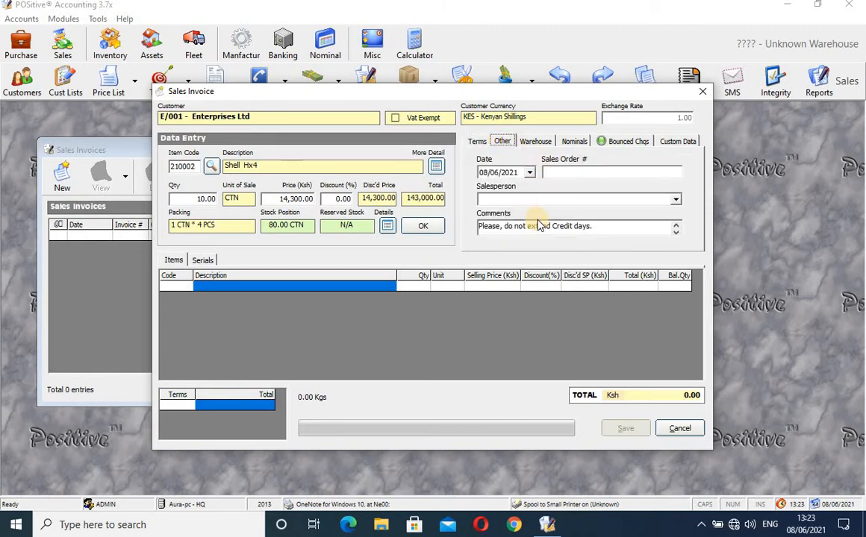
{"action": "left_click", "coordinate": [676, 200]}
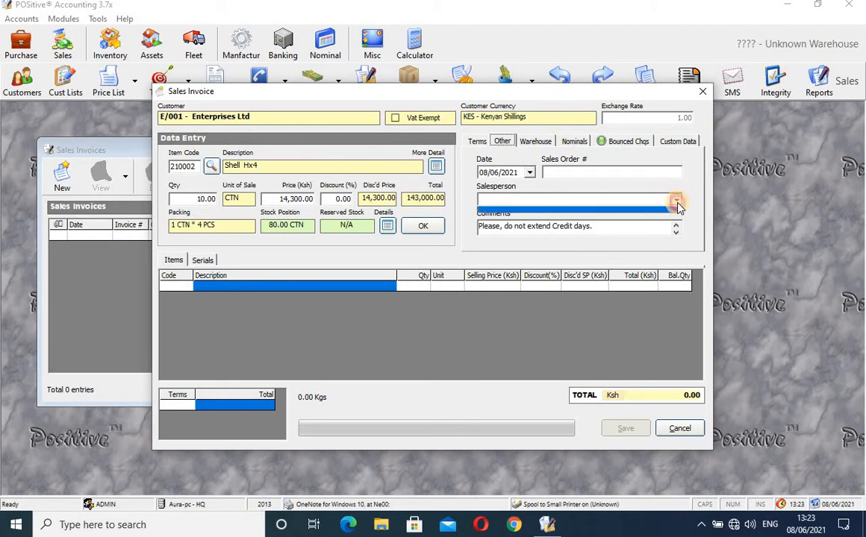
{"action": "left_click", "coordinate": [676, 203]}
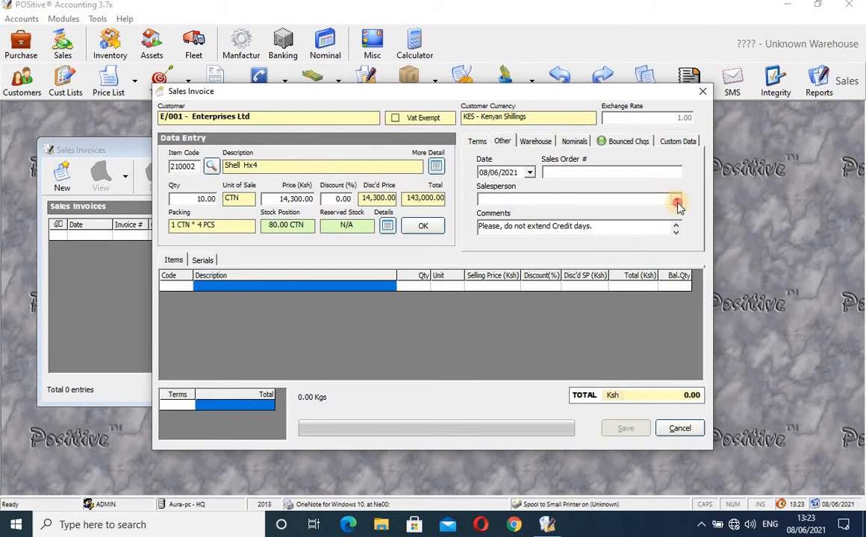
{"action": "left_click", "coordinate": [633, 201]}
{"action": "left_click", "coordinate": [633, 202]}
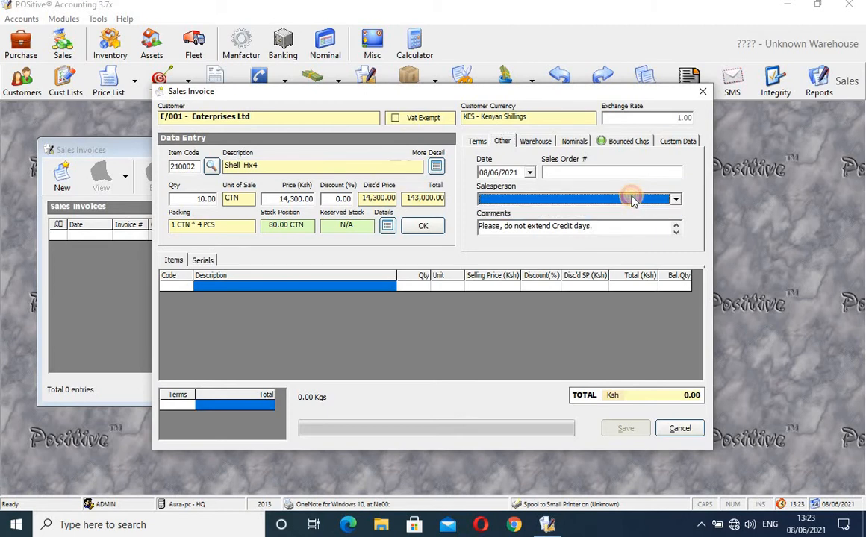
{"action": "left_click", "coordinate": [633, 201]}
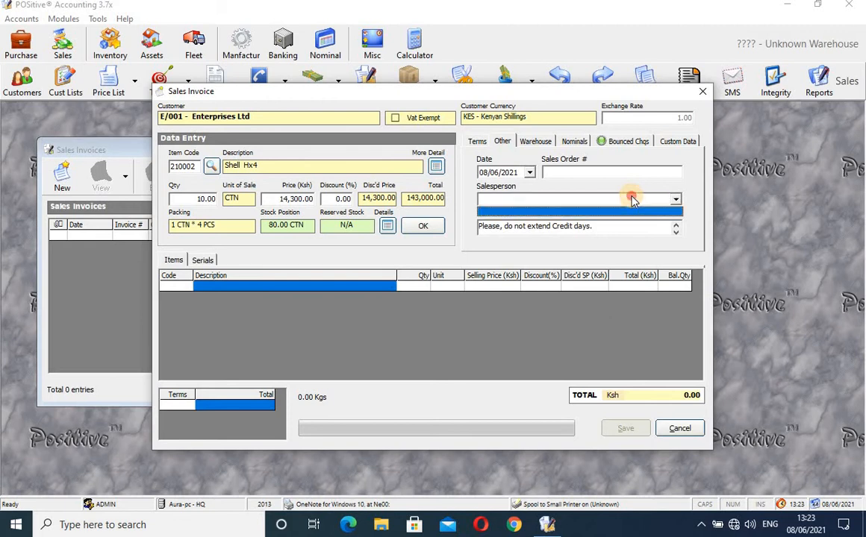
{"action": "left_click", "coordinate": [633, 200]}
{"action": "left_click", "coordinate": [638, 200]}
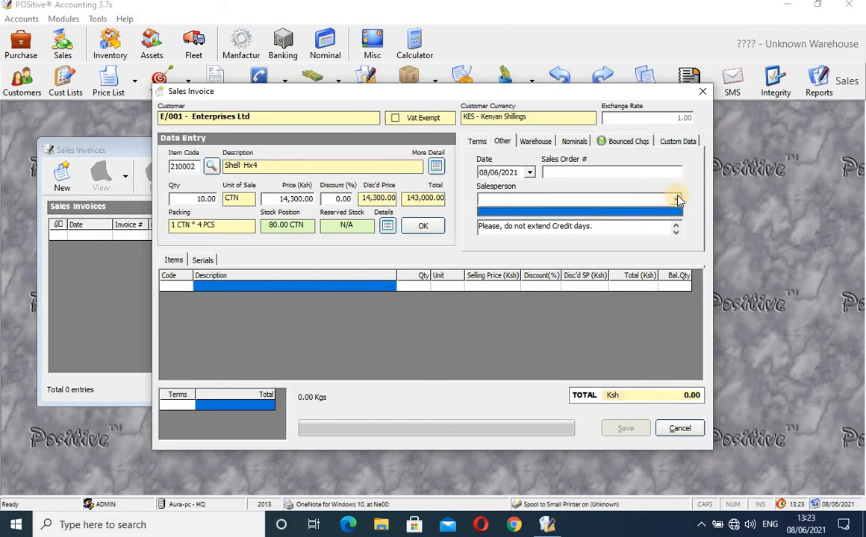
{"action": "left_click", "coordinate": [677, 199]}
{"action": "left_click", "coordinate": [606, 199]}
{"action": "left_click", "coordinate": [609, 202]}
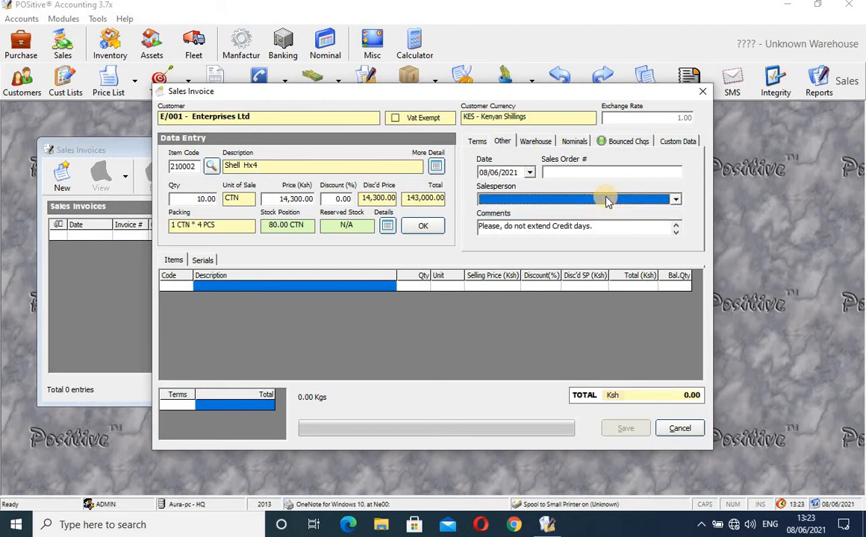
{"action": "left_click", "coordinate": [547, 142]}
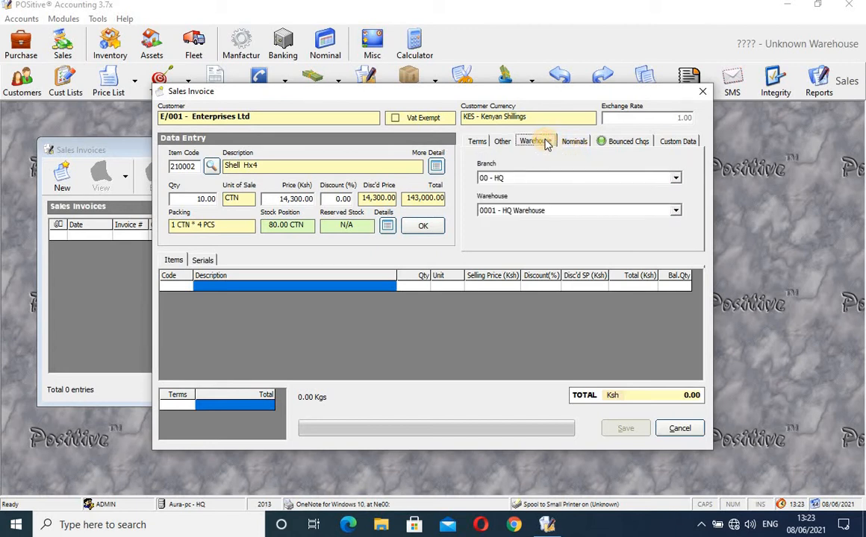
{"action": "left_click", "coordinate": [630, 144]}
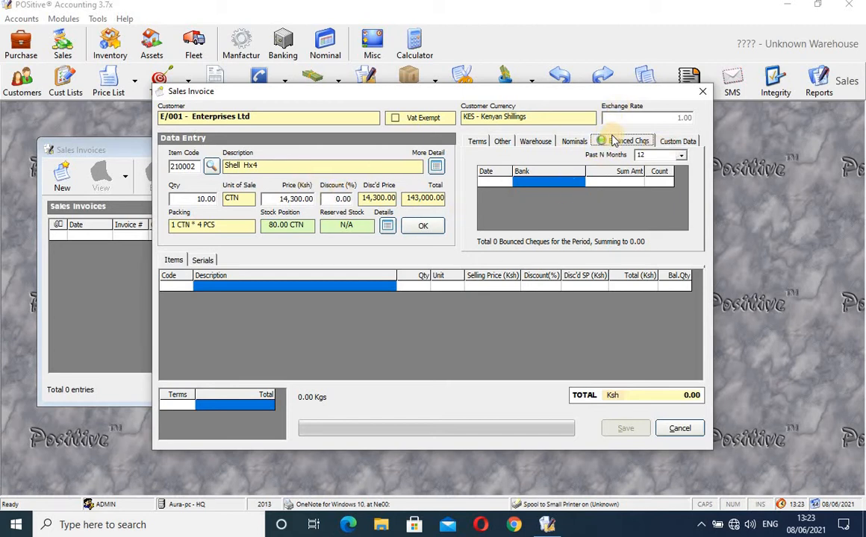
{"action": "left_click", "coordinate": [679, 144]}
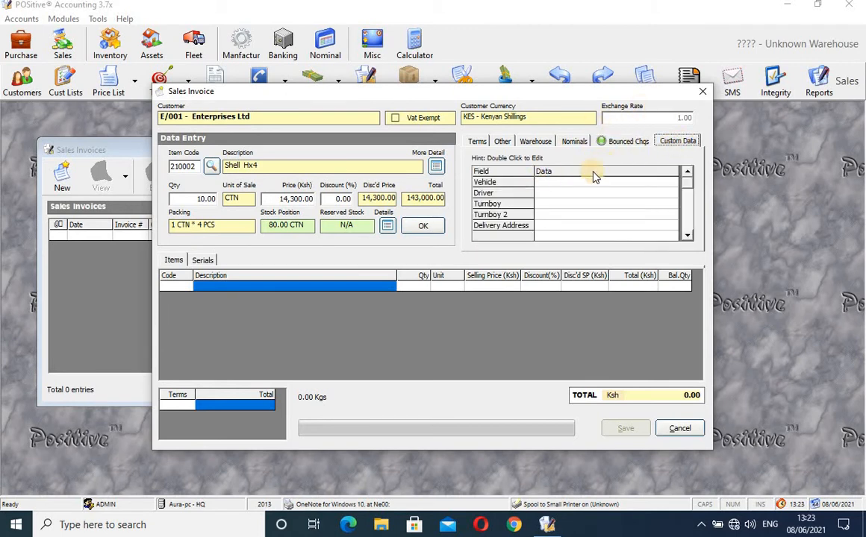
{"action": "left_click", "coordinate": [555, 184]}
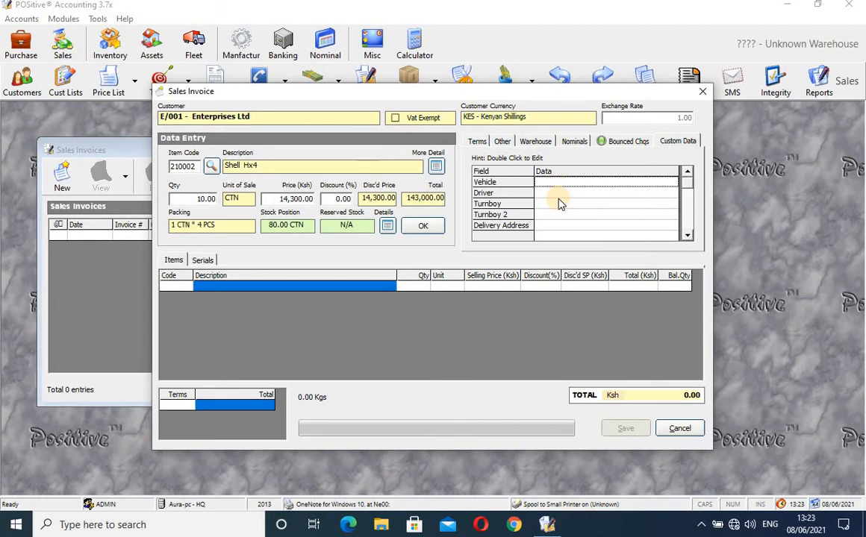
{"action": "left_click", "coordinate": [478, 144]}
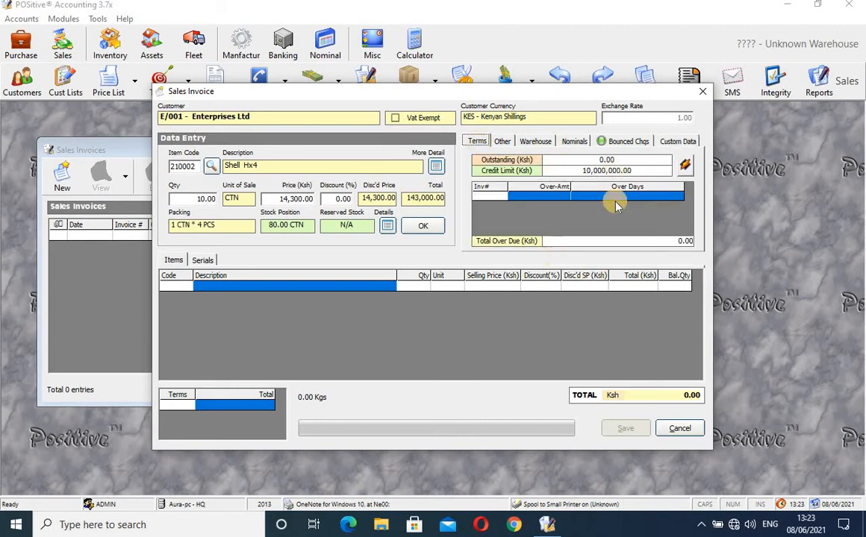
Add the Shell Hx4 line, save invoice 53 for Ksh 143,000.00, and widen the invoices list.
{"action": "left_click", "coordinate": [418, 227]}
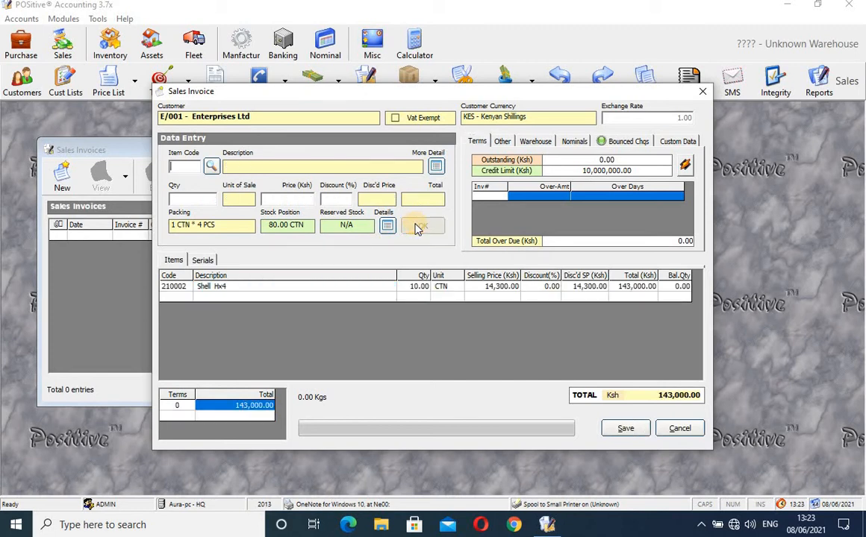
{"action": "left_click", "coordinate": [620, 428]}
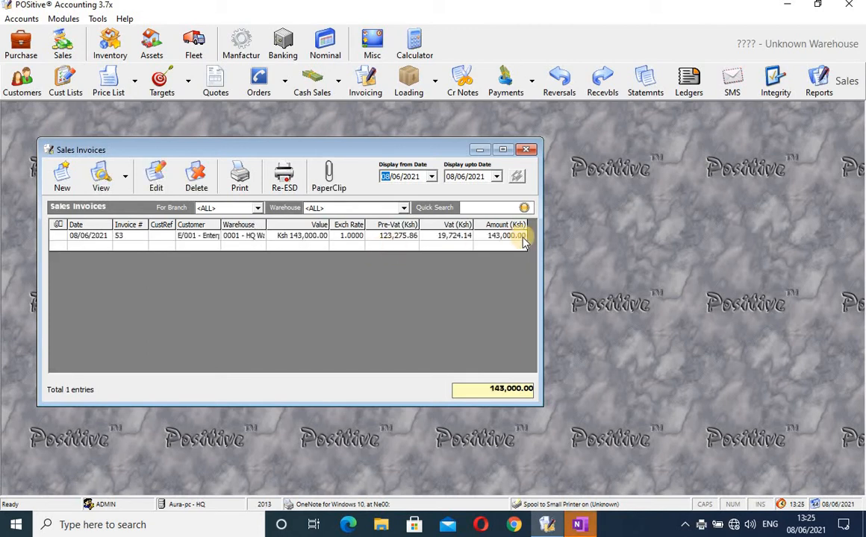
{"action": "left_click_drag", "start_coordinate": [540, 253], "coordinate": [622, 253]}
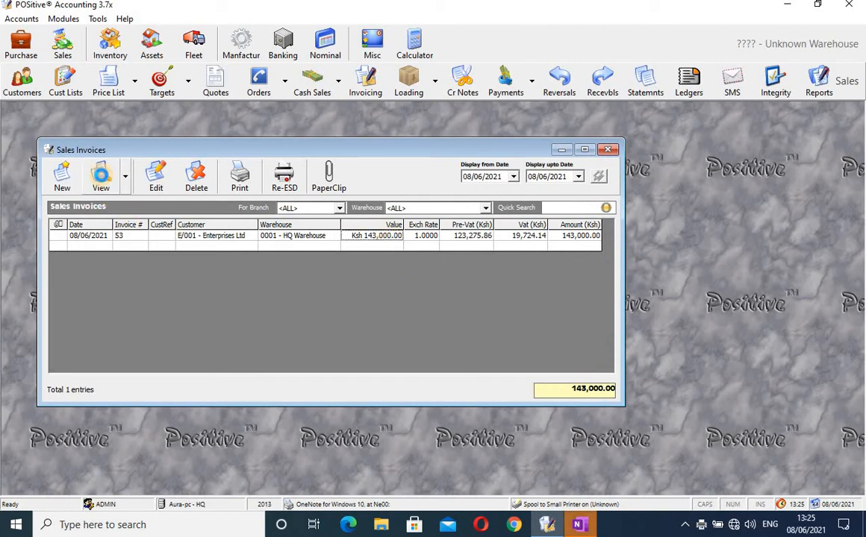
{"action": "left_click", "coordinate": [100, 174]}
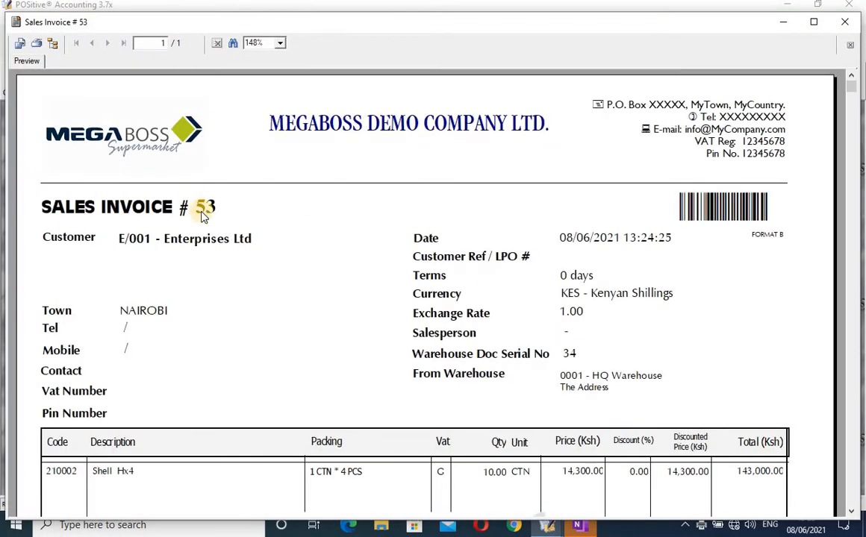
{"action": "scroll", "coordinate": [860, 143], "scroll_direction": "down", "scroll_amount": 1}
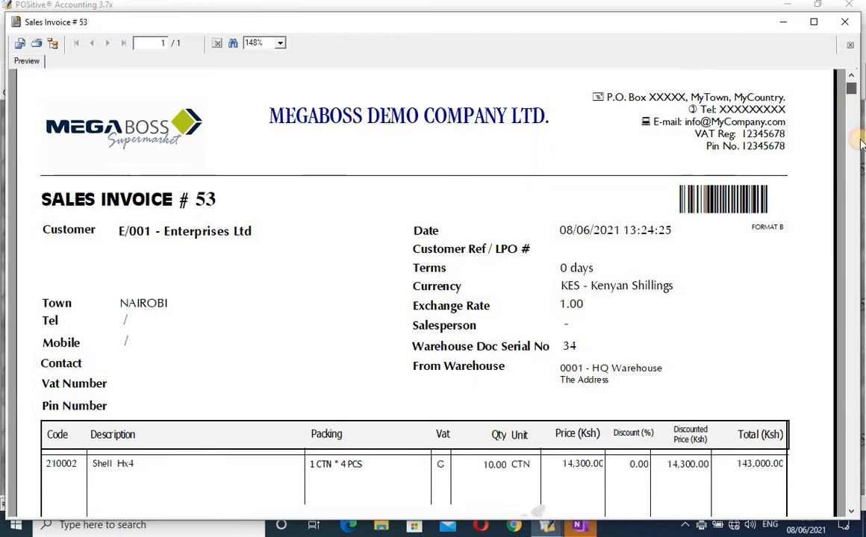
{"action": "scroll", "coordinate": [860, 143], "scroll_direction": "down", "scroll_amount": 3}
{"action": "left_click_drag", "start_coordinate": [863, 204], "coordinate": [859, 490]}
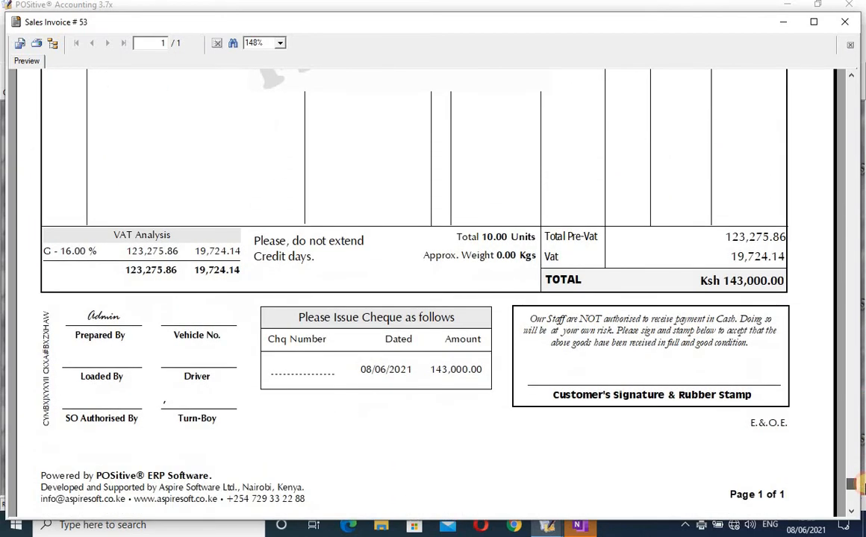
{"action": "left_click", "coordinate": [98, 315]}
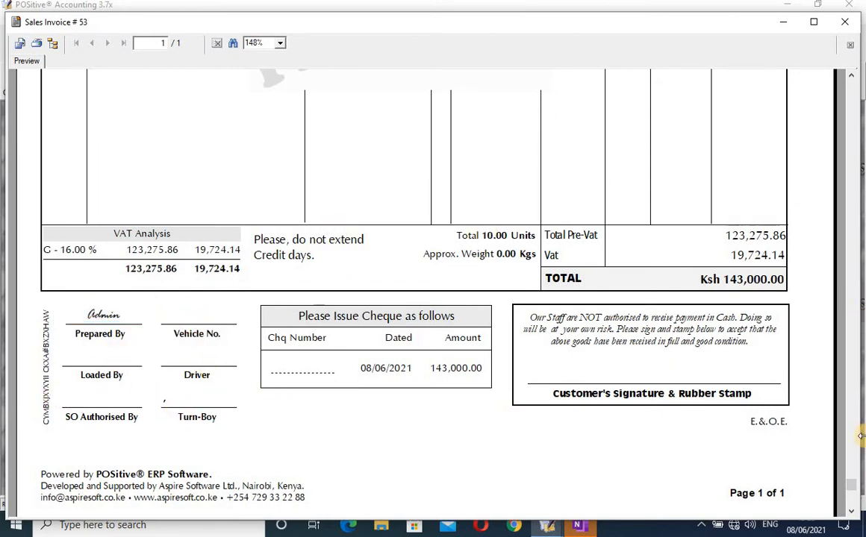
{"action": "left_click_drag", "start_coordinate": [852, 485], "coordinate": [845, 46]}
{"action": "left_click", "coordinate": [851, 78]}
{"action": "left_click", "coordinate": [851, 77]}
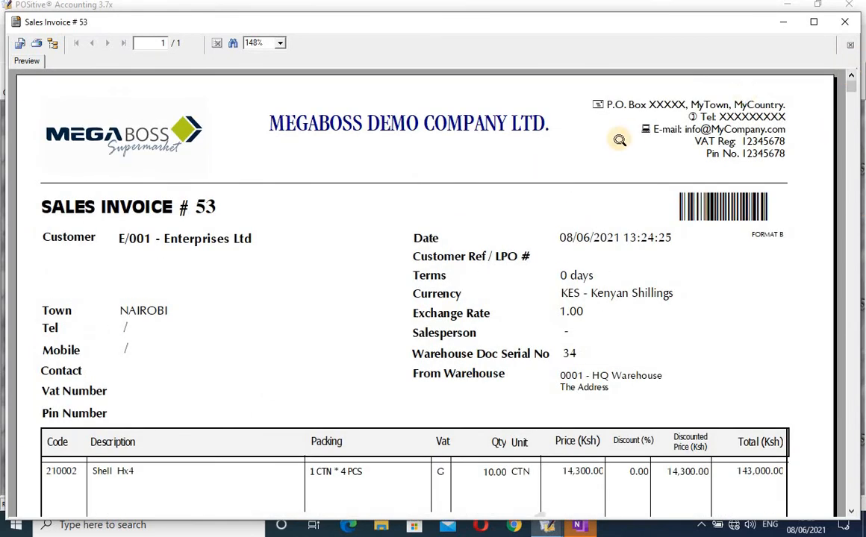
{"action": "left_click", "coordinate": [846, 23]}
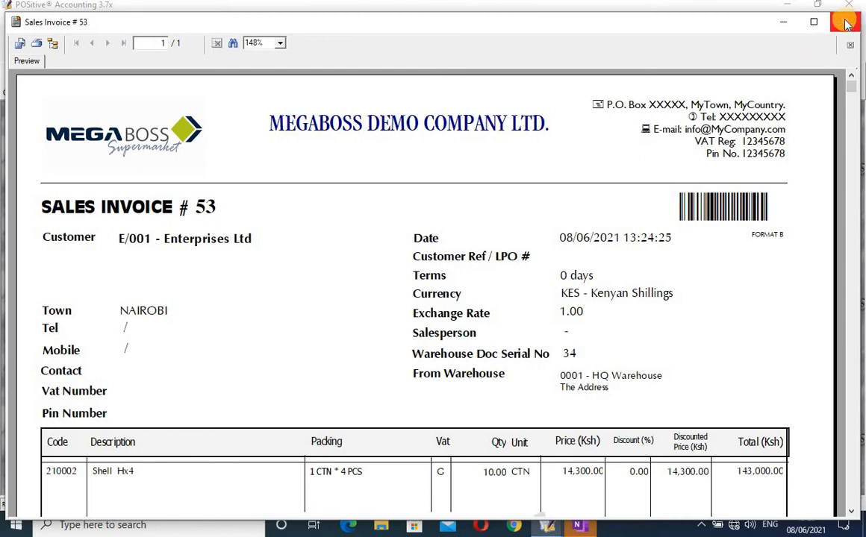
{"action": "left_click", "coordinate": [846, 23]}
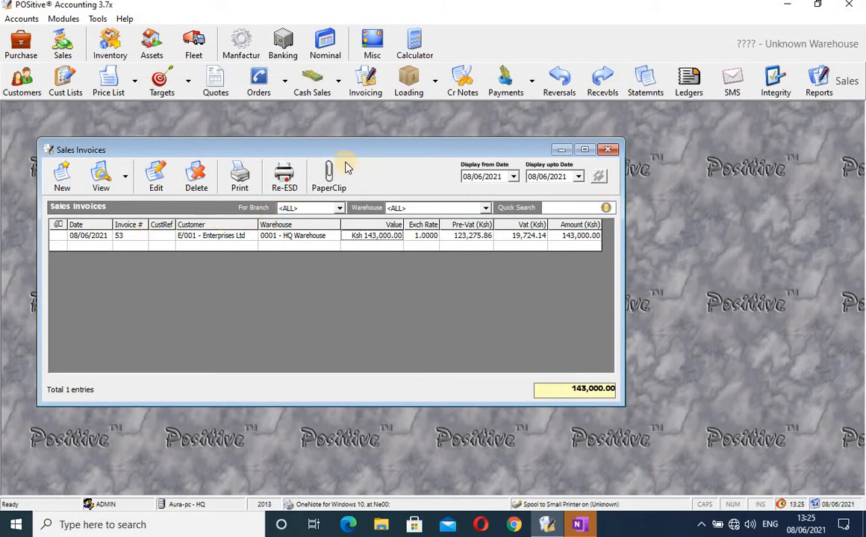
Start a new customer payment in Customer Payments for Enterprises Ltd.
{"action": "left_click", "coordinate": [609, 150]}
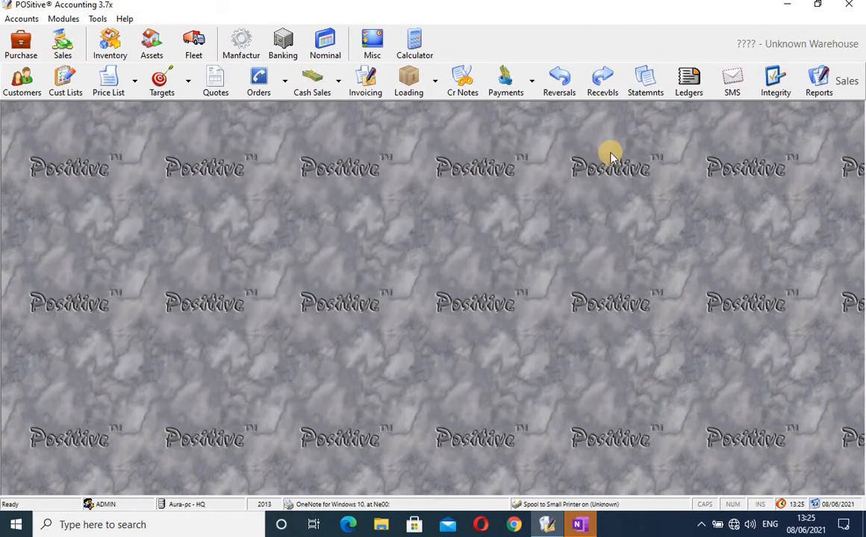
{"action": "left_click", "coordinate": [506, 82]}
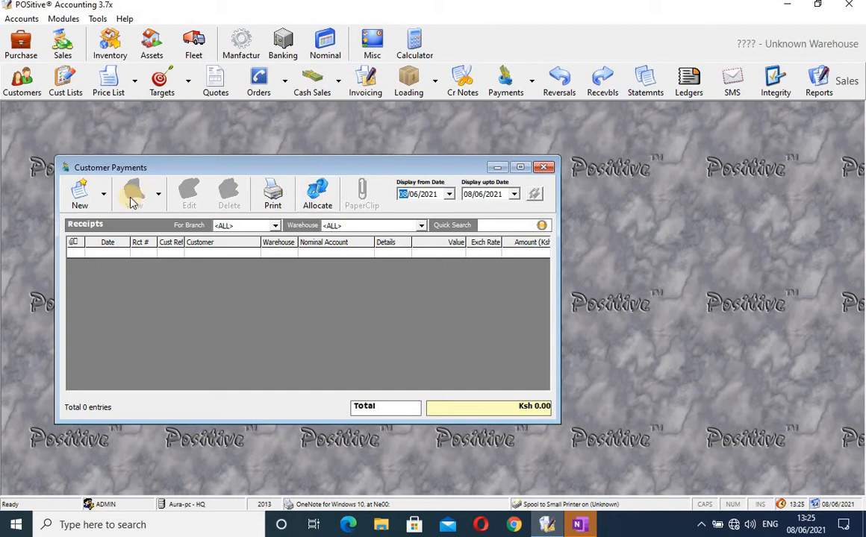
{"action": "left_click", "coordinate": [80, 195]}
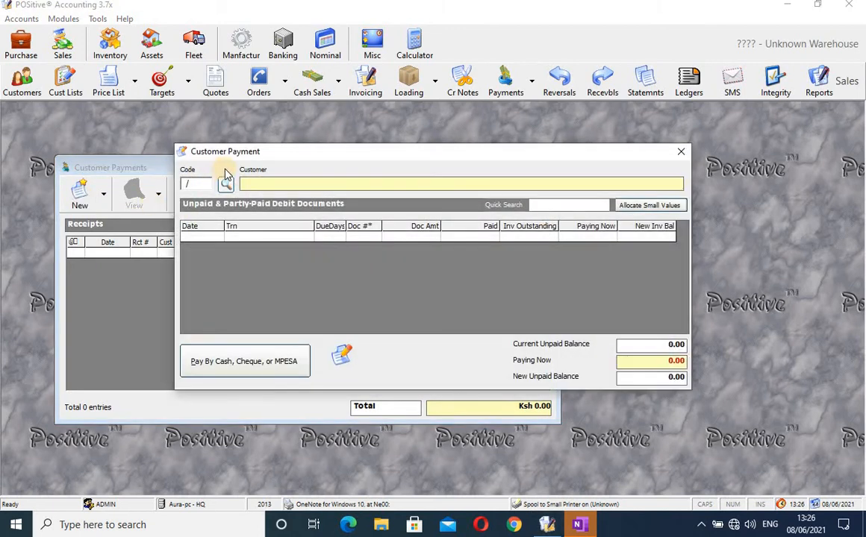
{"action": "left_click", "coordinate": [225, 184]}
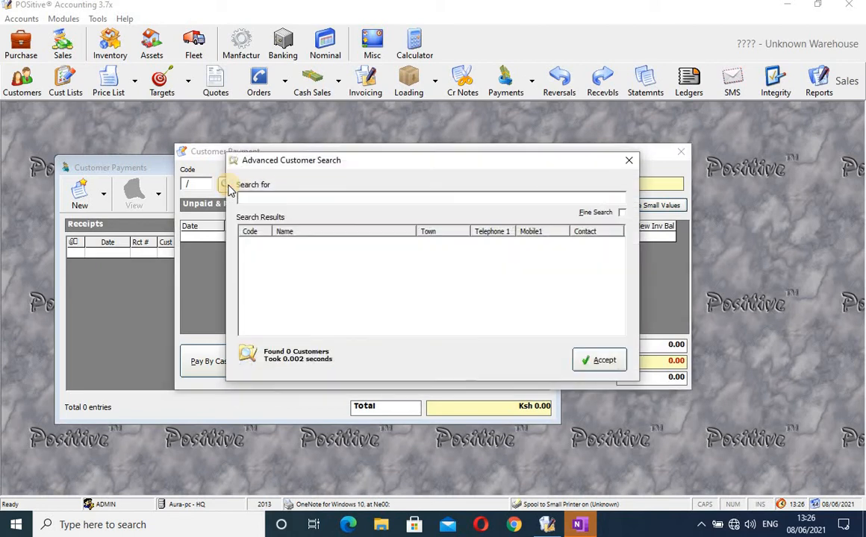
{"action": "type", "text": "enter"}
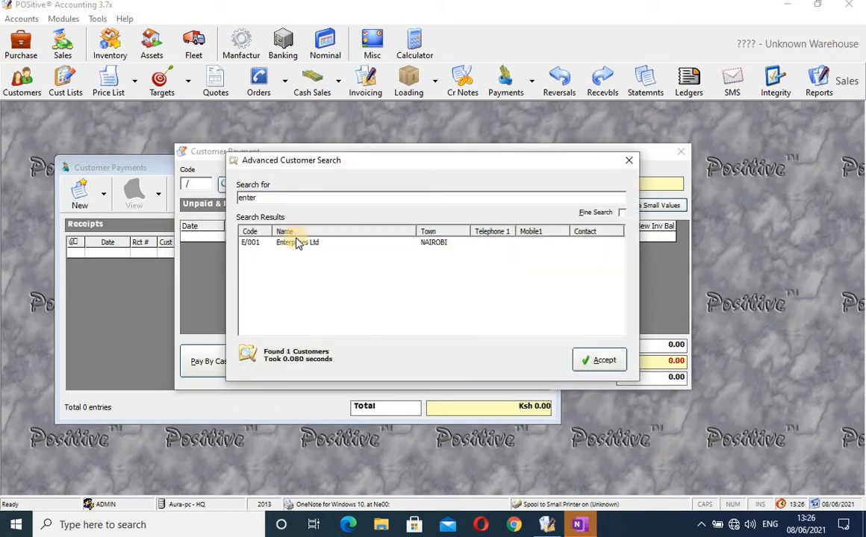
{"action": "left_click", "coordinate": [406, 243]}
{"action": "left_click", "coordinate": [603, 360]}
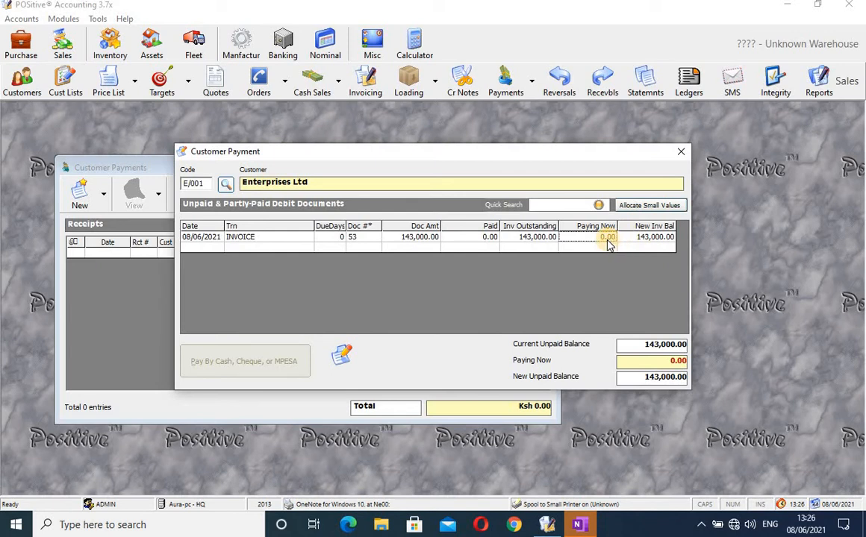
Pay invoice 53 in full with 143,000.00, leaving a 0.00 balance.
{"action": "left_click", "coordinate": [609, 245]}
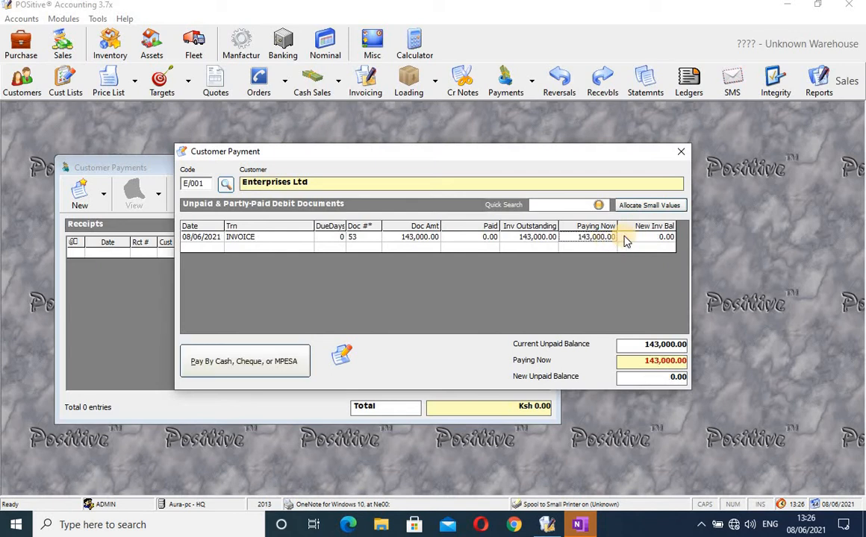
{"action": "left_click", "coordinate": [625, 239]}
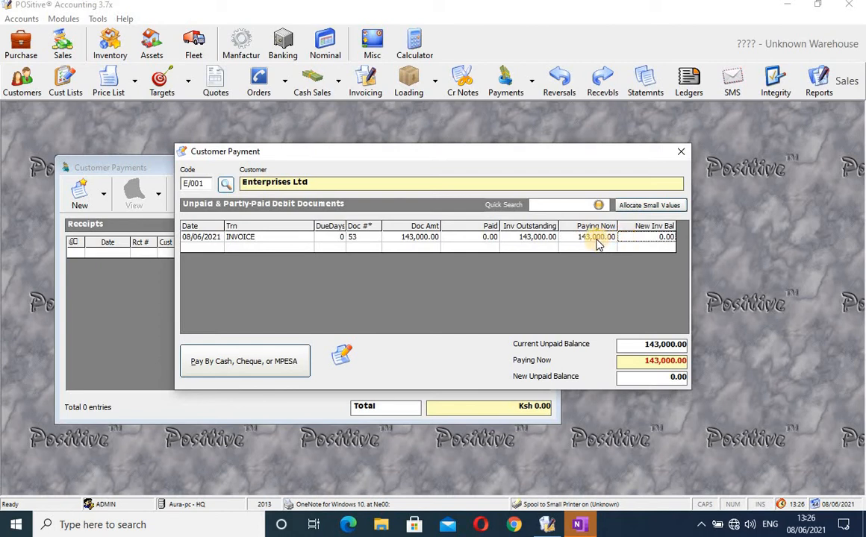
{"action": "left_click", "coordinate": [598, 242]}
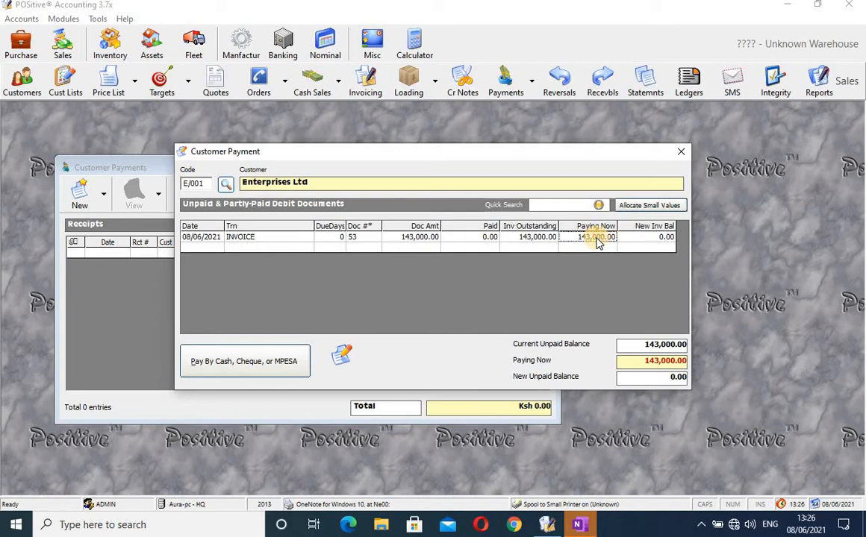
{"action": "left_click", "coordinate": [252, 363]}
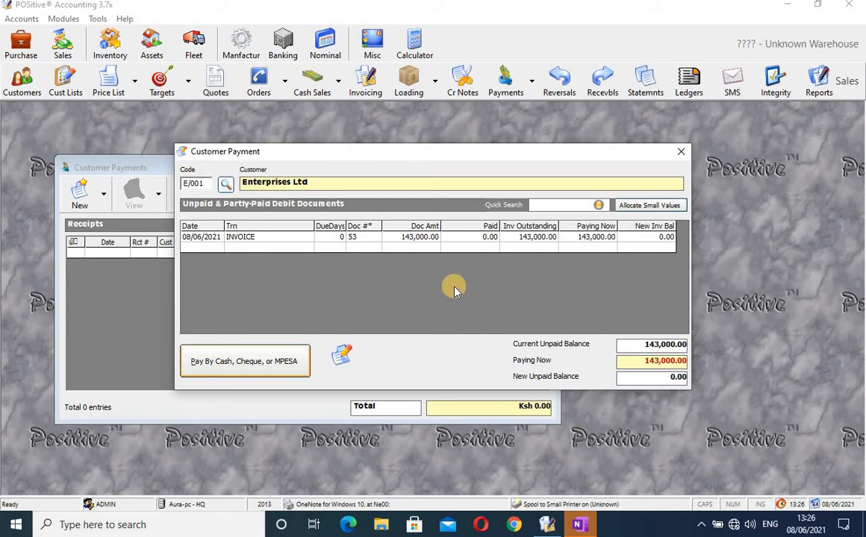
In the payment details, try Cash, then Cheque with DTB BANK as the bank account.
{"action": "left_click", "coordinate": [251, 363]}
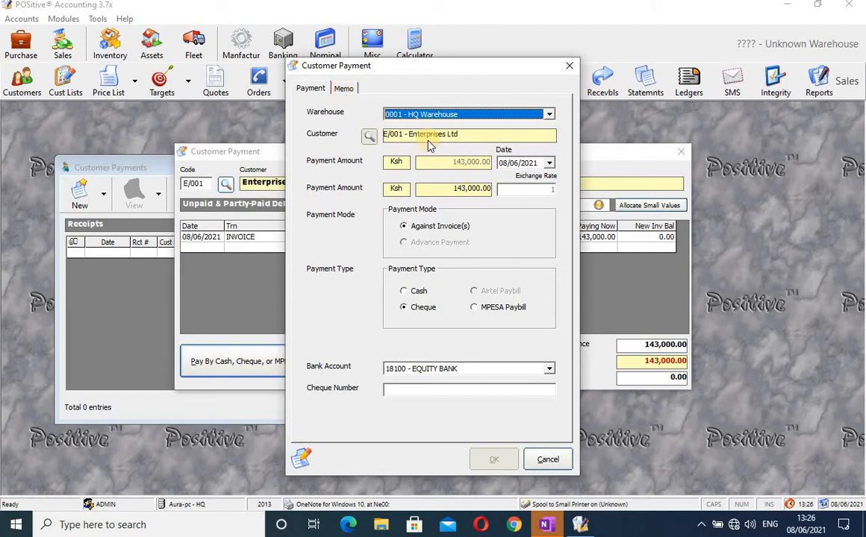
{"action": "left_click", "coordinate": [406, 293]}
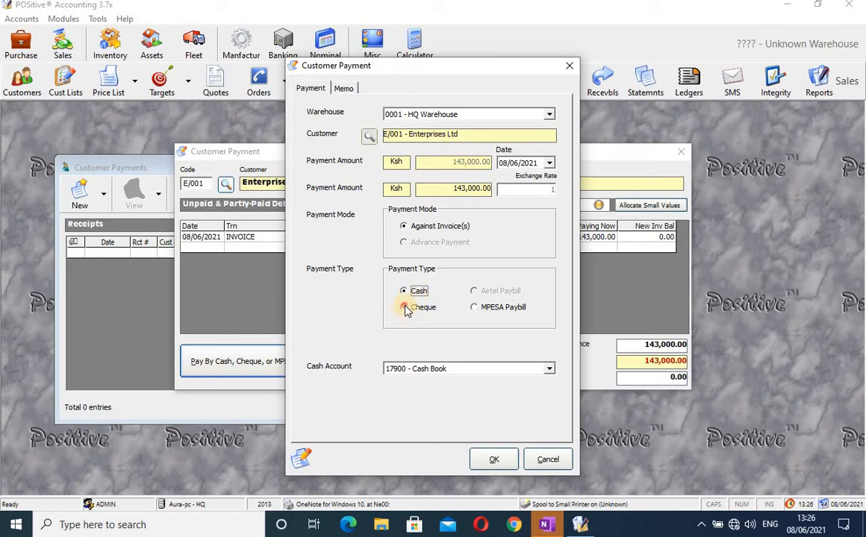
{"action": "left_click", "coordinate": [405, 309]}
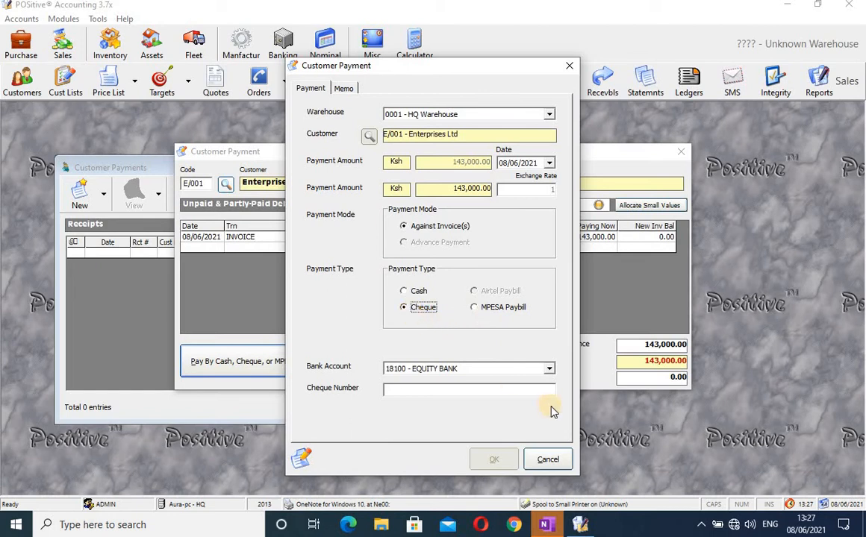
{"action": "left_click", "coordinate": [550, 368]}
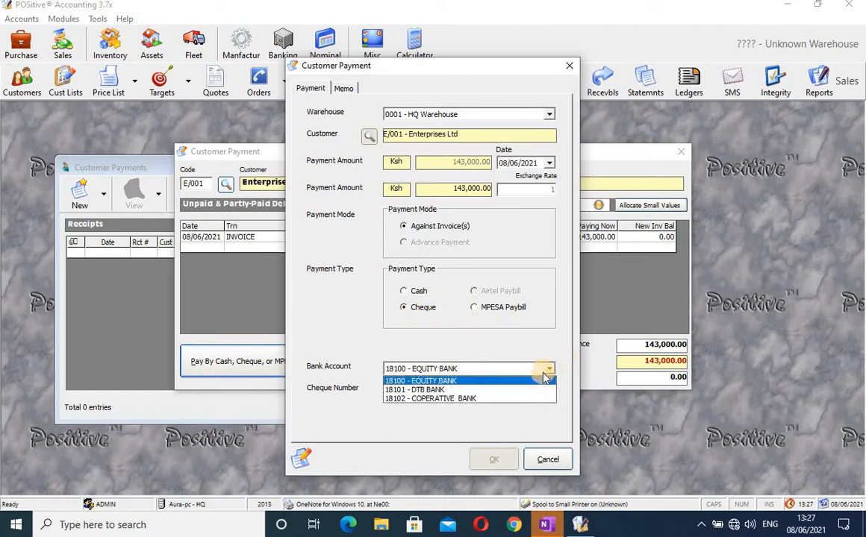
{"action": "left_click", "coordinate": [507, 395]}
{"action": "left_click", "coordinate": [457, 389]}
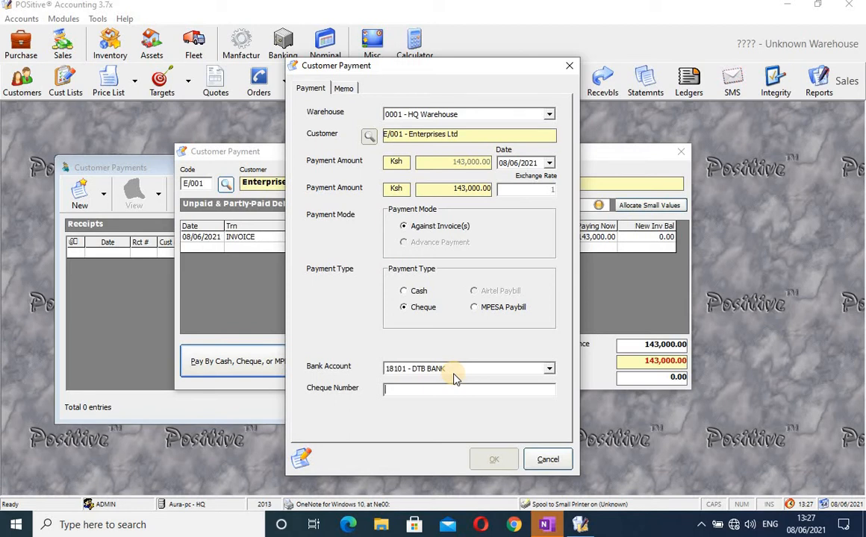
Try Cash with 17900 - Cash Book, then settle on MPESA Paybill as the payment type.
{"action": "left_click", "coordinate": [404, 291]}
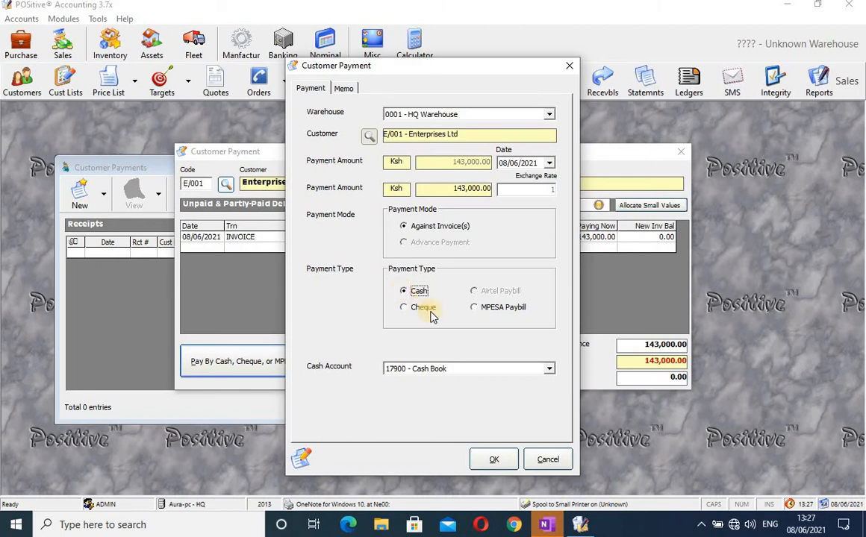
{"action": "left_click", "coordinate": [548, 371]}
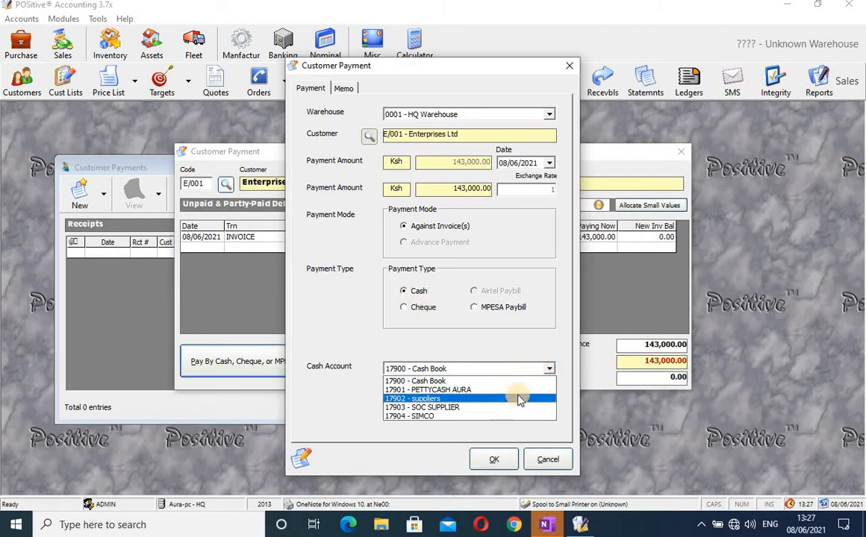
{"action": "left_click", "coordinate": [517, 382]}
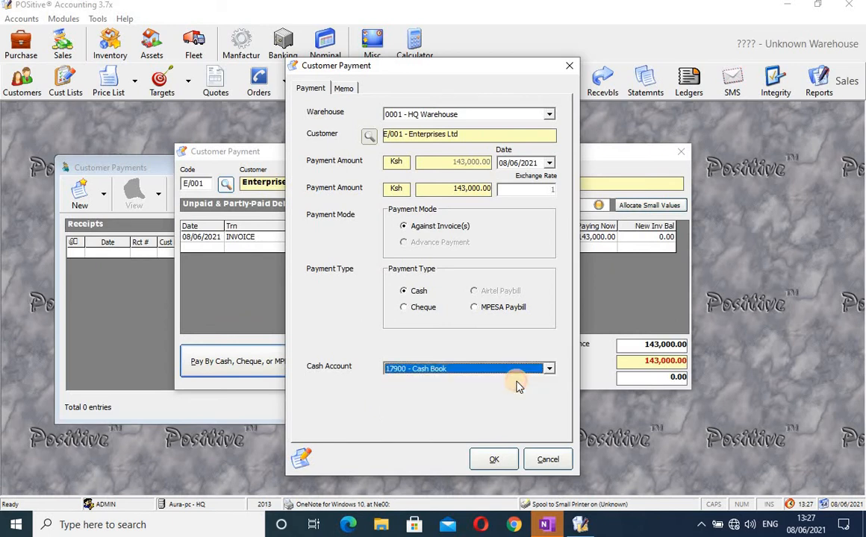
{"action": "left_click", "coordinate": [484, 310]}
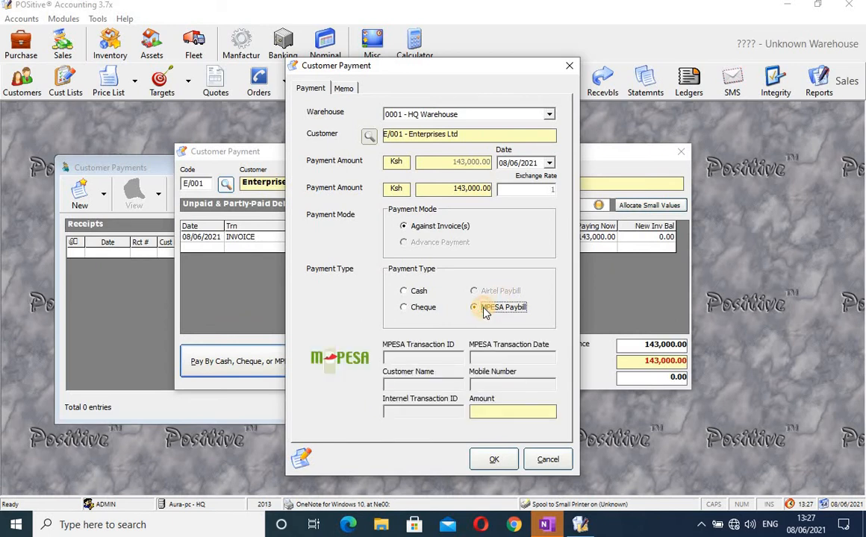
{"action": "left_click", "coordinate": [498, 463]}
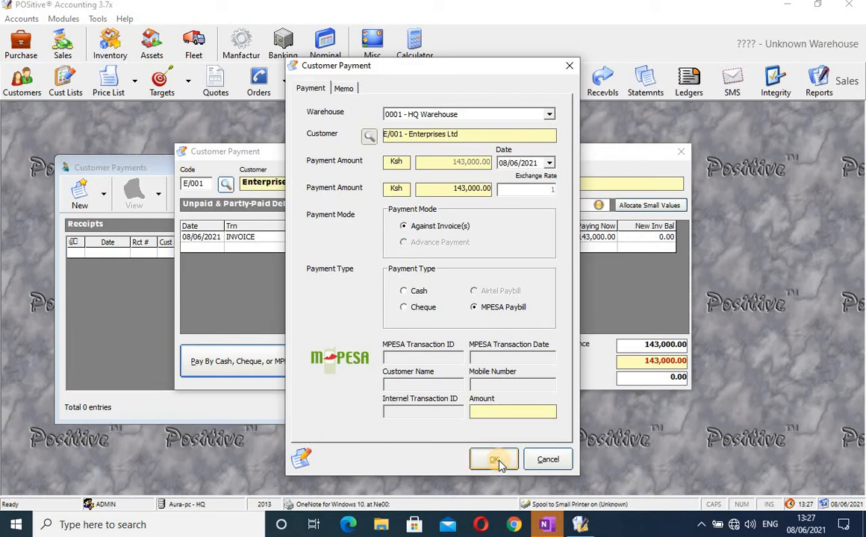
{"action": "left_click", "coordinate": [499, 460]}
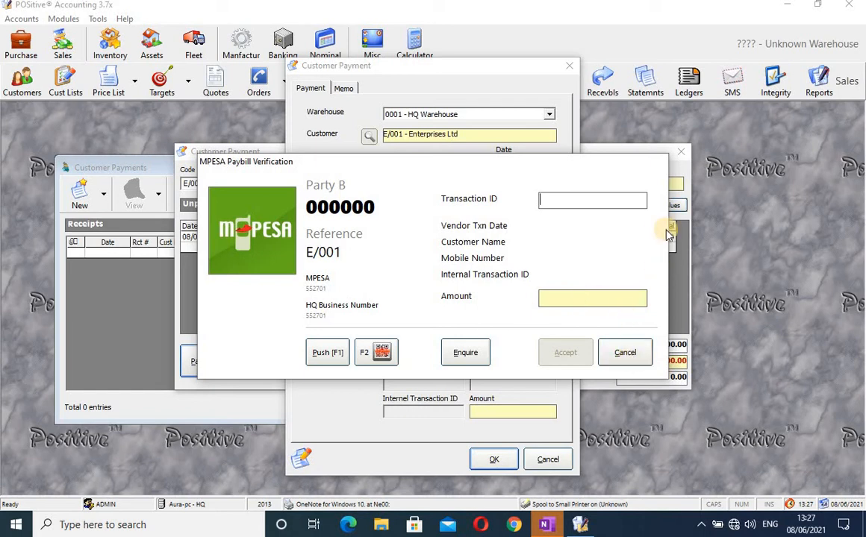
{"action": "left_click", "coordinate": [636, 361]}
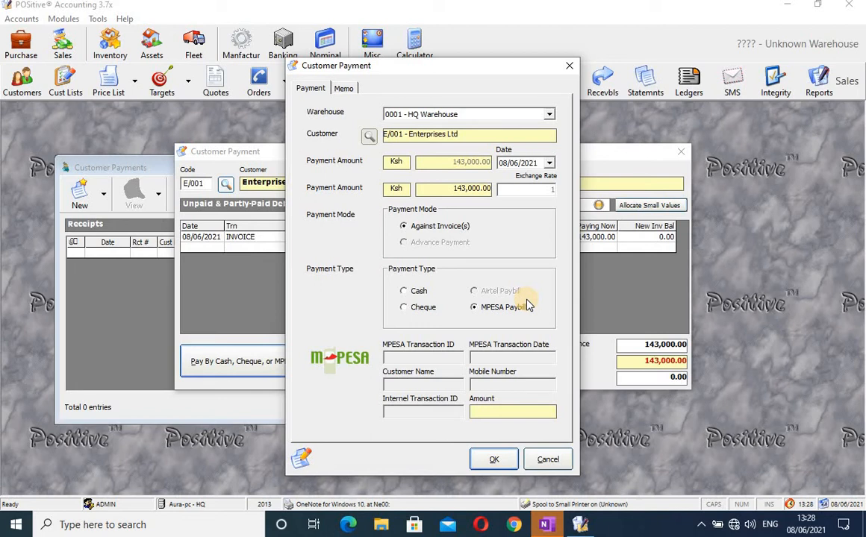
Switch from MPESA to Cheque, then to Cash with 17900 - Cash Book, keeping the invoice allocation.
{"action": "left_click", "coordinate": [405, 308]}
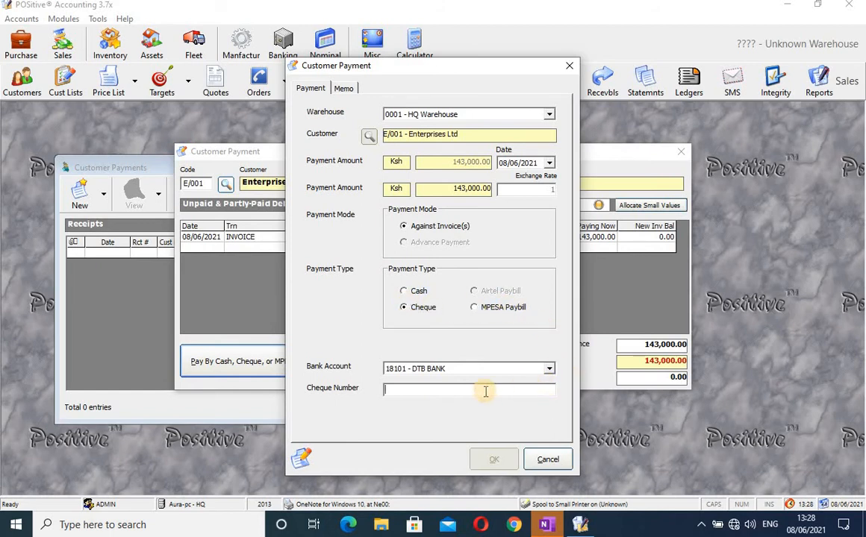
{"action": "left_click", "coordinate": [436, 391]}
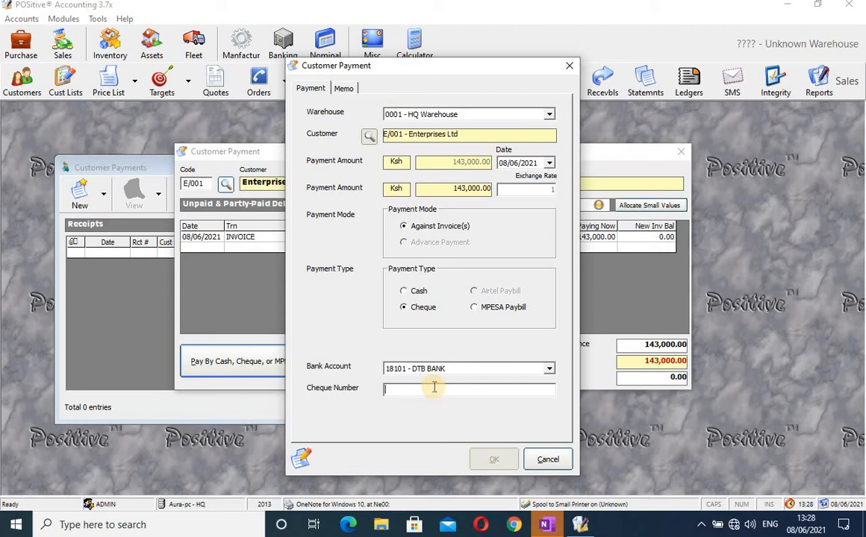
{"action": "left_click", "coordinate": [414, 292]}
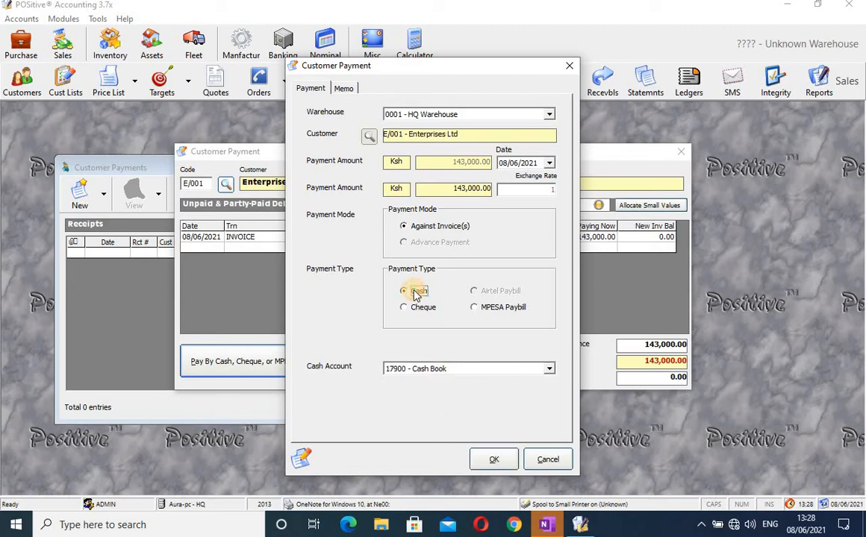
{"action": "left_click", "coordinate": [548, 369]}
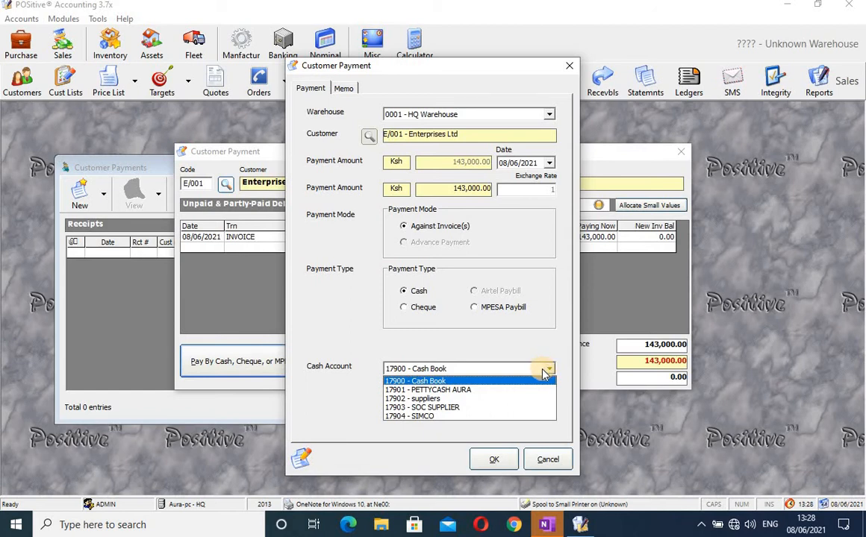
{"action": "left_click", "coordinate": [519, 370]}
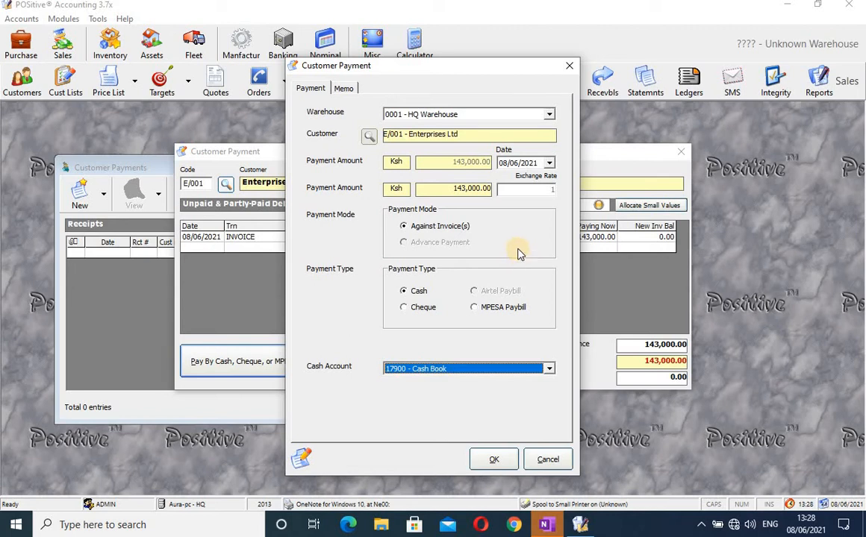
{"action": "left_click", "coordinate": [403, 227]}
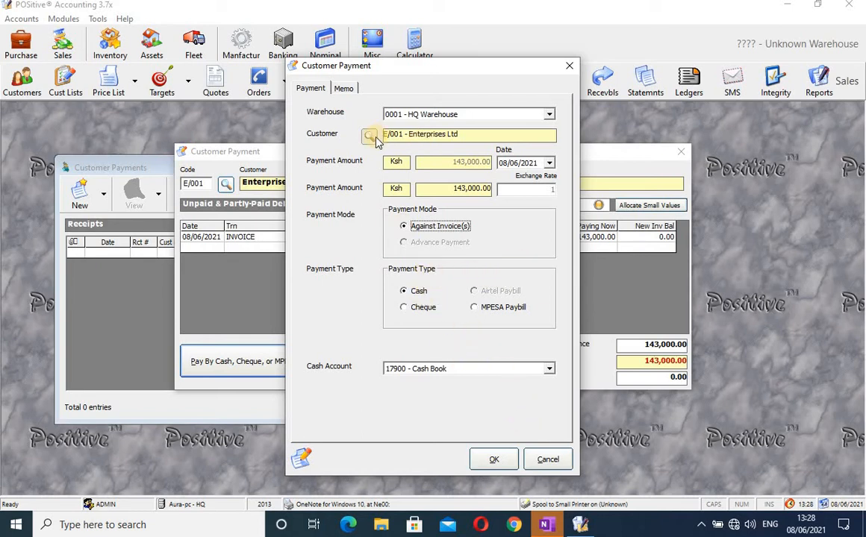
{"action": "left_click", "coordinate": [343, 88]}
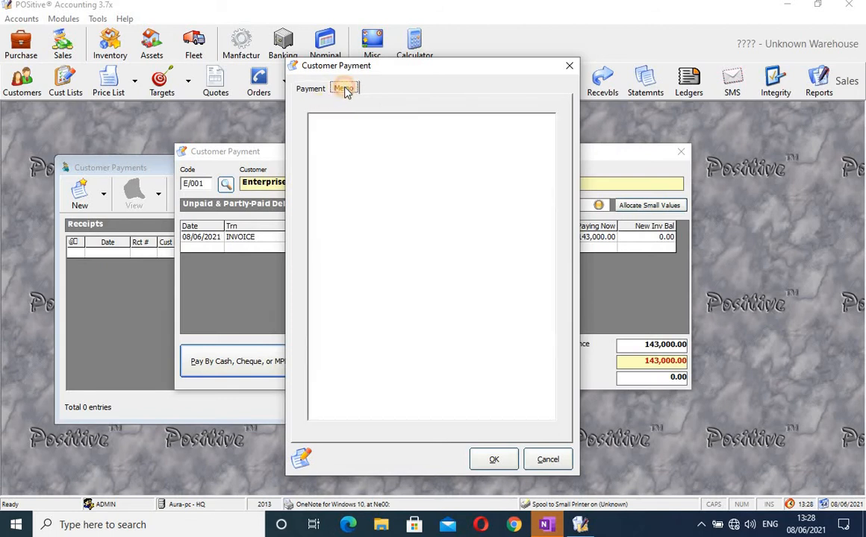
{"action": "left_click", "coordinate": [353, 146]}
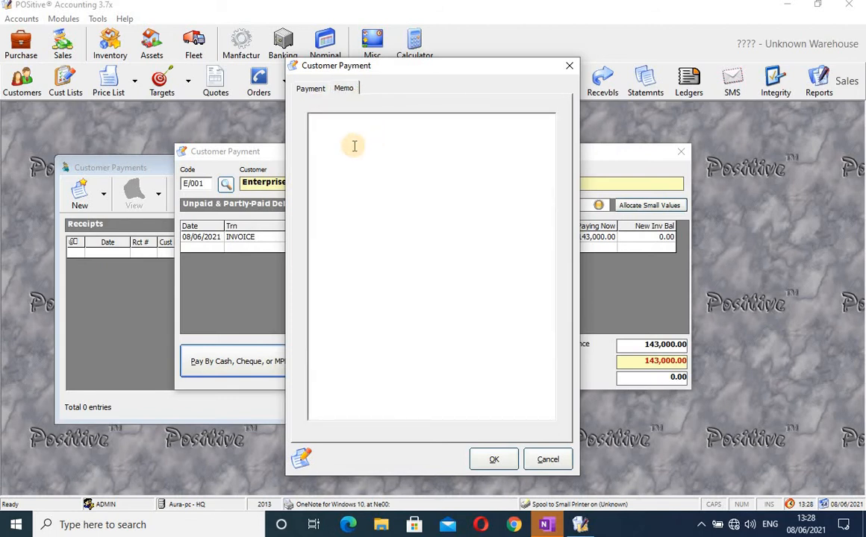
{"action": "type", "text": "trdrdtgyghuhjijjikokok"}
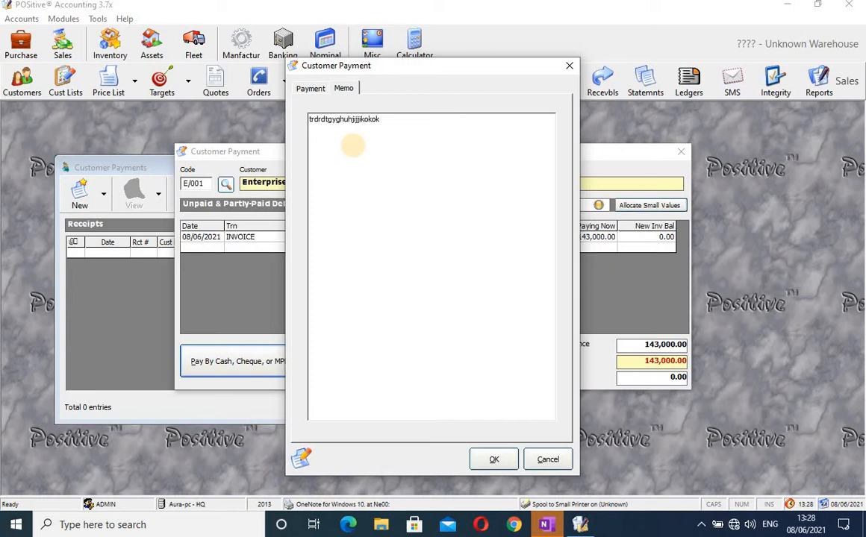
{"action": "key", "text": "BackSpace"}
{"action": "key", "text": "BackSpace"}
{"action": "key", "text": "BackSpace"}
{"action": "key", "text": "BackSpace"}
{"action": "key", "text": "BackSpace"}
{"action": "key", "text": "BackSpace"}
{"action": "key", "text": "BackSpace"}
{"action": "key", "text": "BackSpace"}
{"action": "key", "text": "BackSpace"}
{"action": "key", "text": "BackSpace"}
{"action": "key", "text": "BackSpace"}
{"action": "key", "text": "BackSpace"}
{"action": "key", "text": "BackSpace"}
{"action": "key", "text": "BackSpace"}
{"action": "key", "text": "BackSpace"}
{"action": "key", "text": "BackSpace"}
{"action": "left_click", "coordinate": [309, 91]}
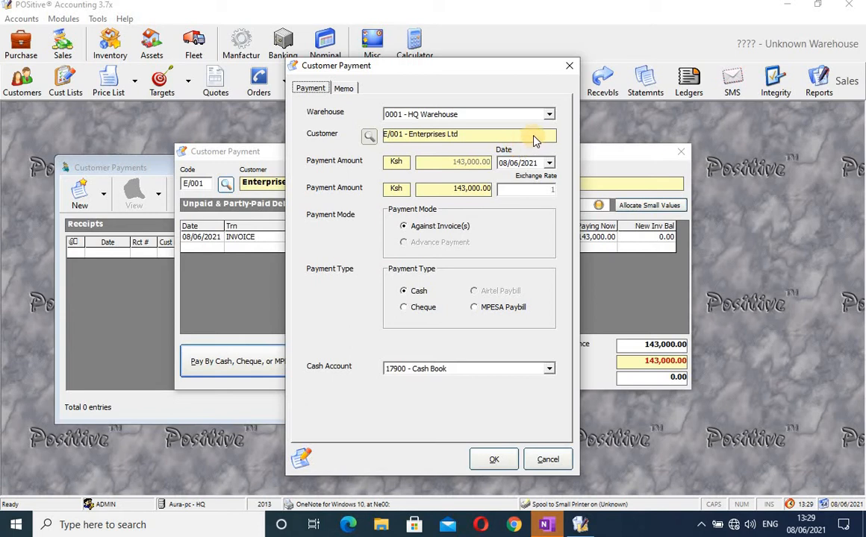
Close the old payment and start a new one for Enterprises Ltd, found by searching 'en'.
{"action": "left_click", "coordinate": [570, 68]}
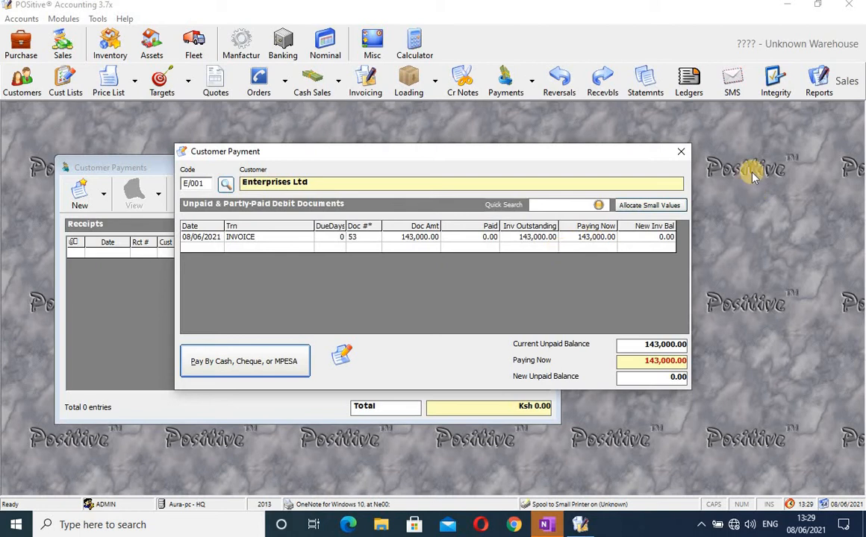
{"action": "left_click", "coordinate": [681, 152]}
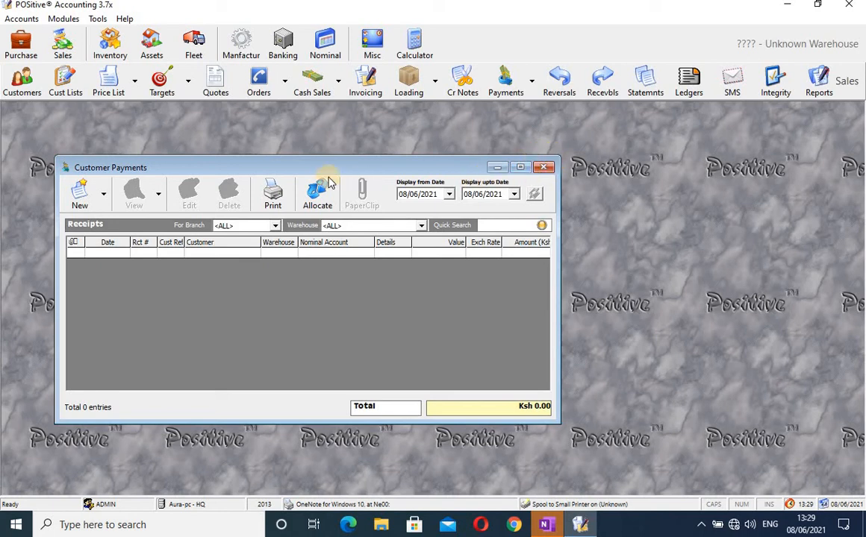
{"action": "left_click", "coordinate": [80, 196]}
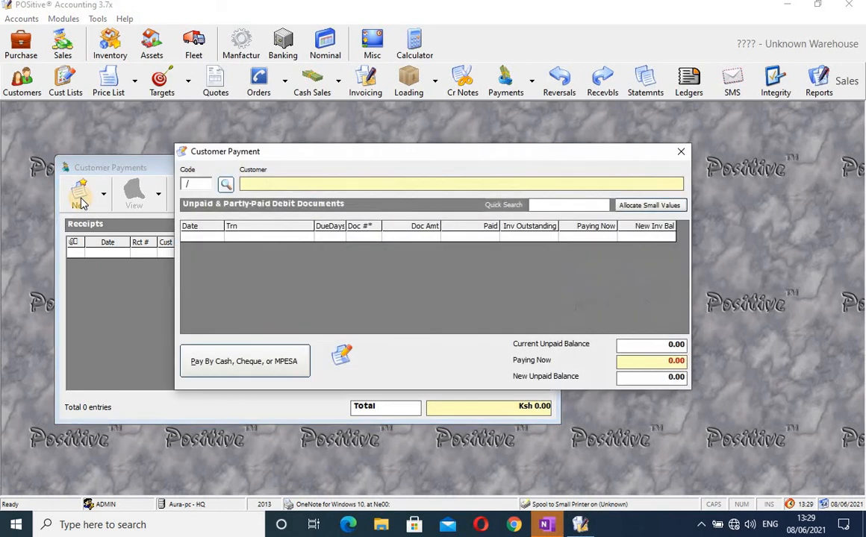
{"action": "left_click", "coordinate": [226, 185]}
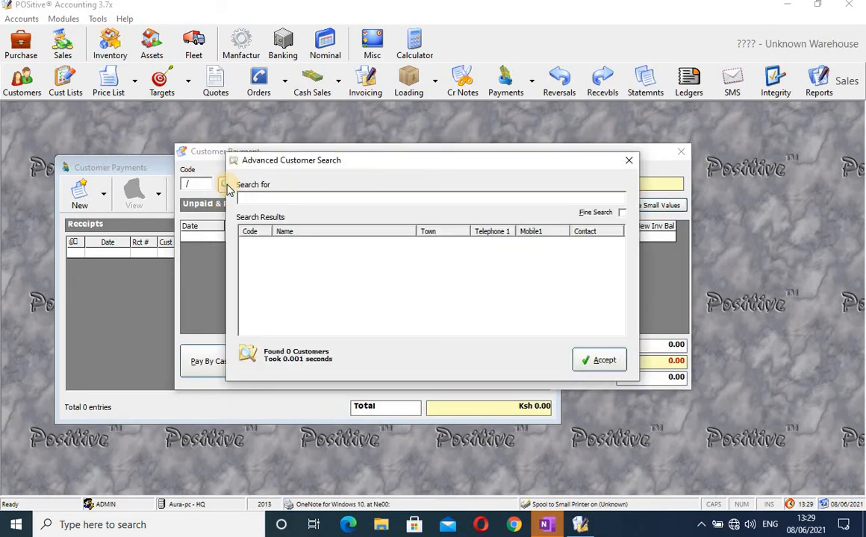
{"action": "type", "text": "en"}
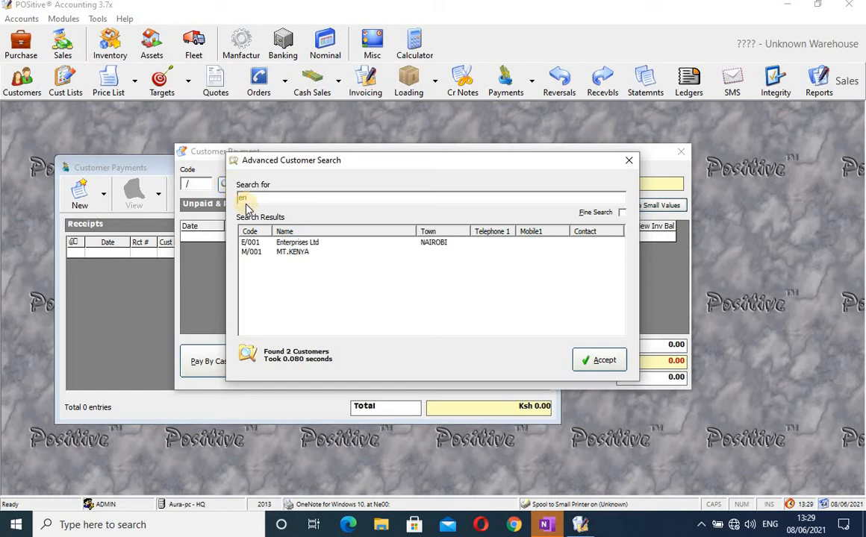
{"action": "left_click", "coordinate": [286, 244]}
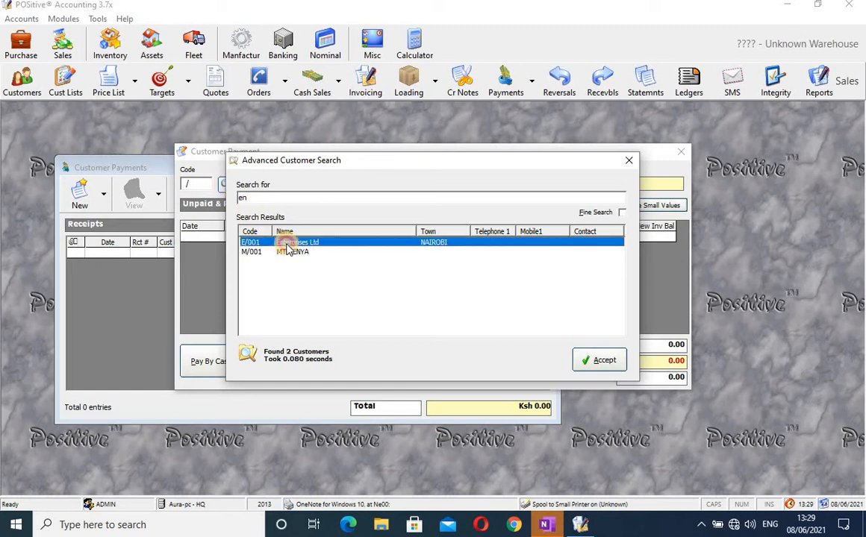
{"action": "left_click", "coordinate": [590, 361]}
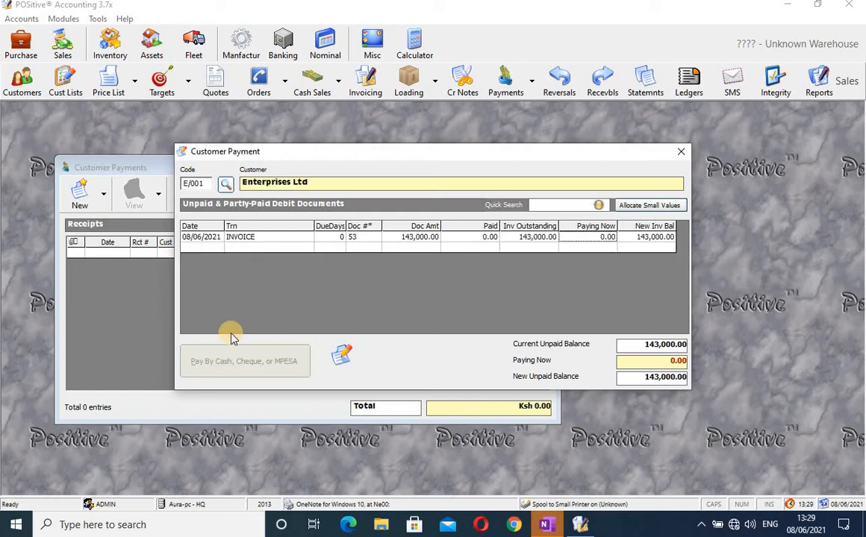
Enter 100,000.00 as the amount paid on invoice 53, leaving 43,000.00 unpaid.
{"action": "left_click", "coordinate": [605, 237]}
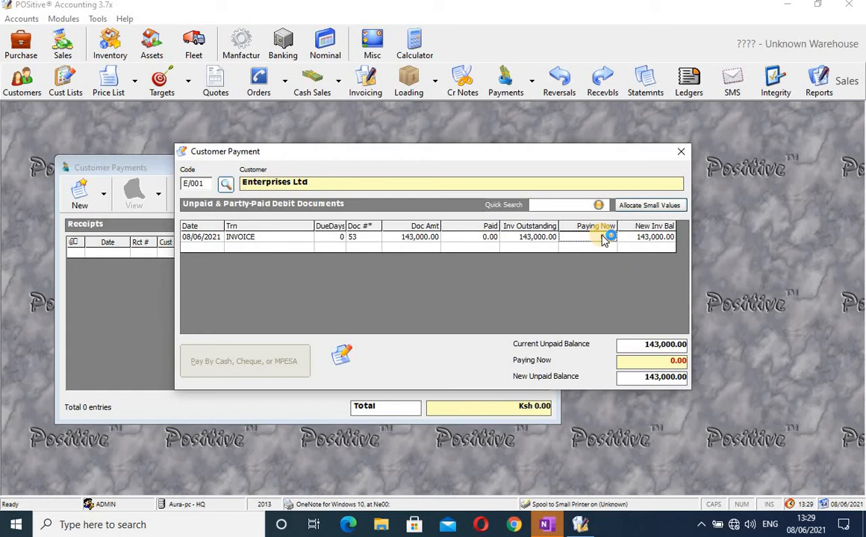
{"action": "type", "text": "1"}
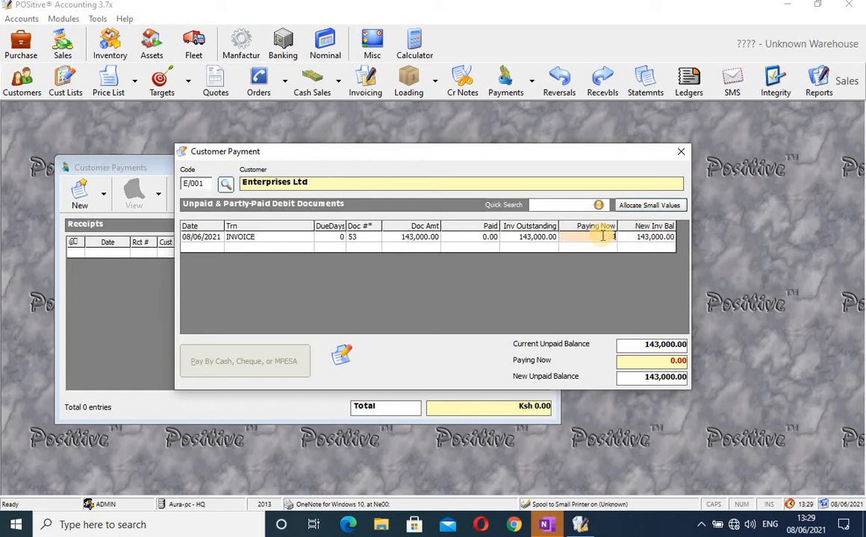
{"action": "type", "text": "00000"}
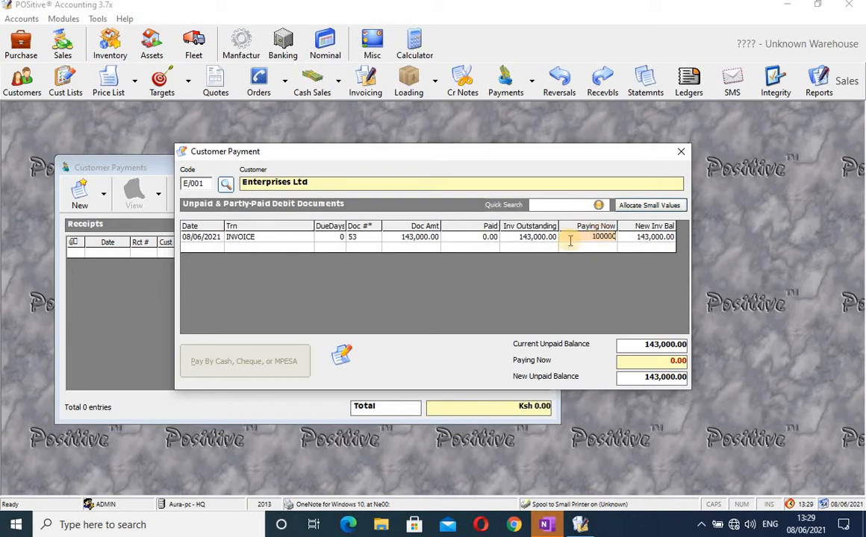
{"action": "left_click", "coordinate": [551, 254]}
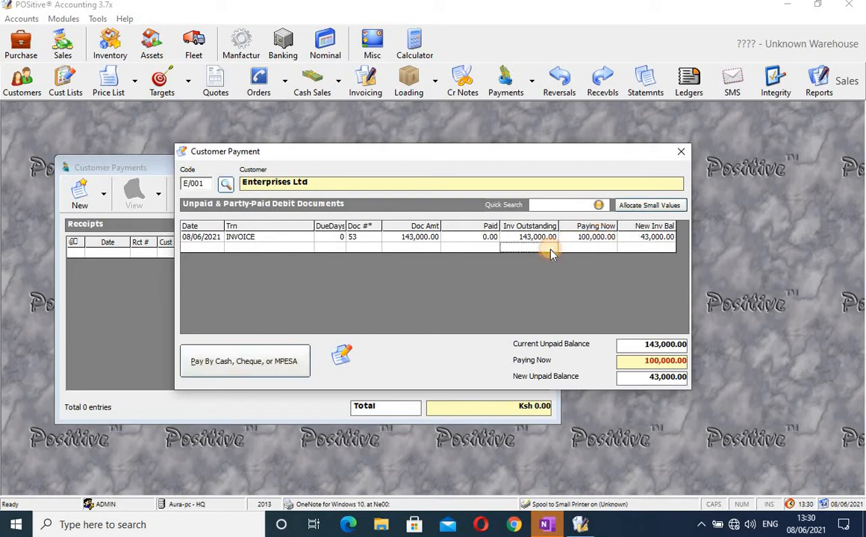
{"action": "left_click", "coordinate": [266, 363]}
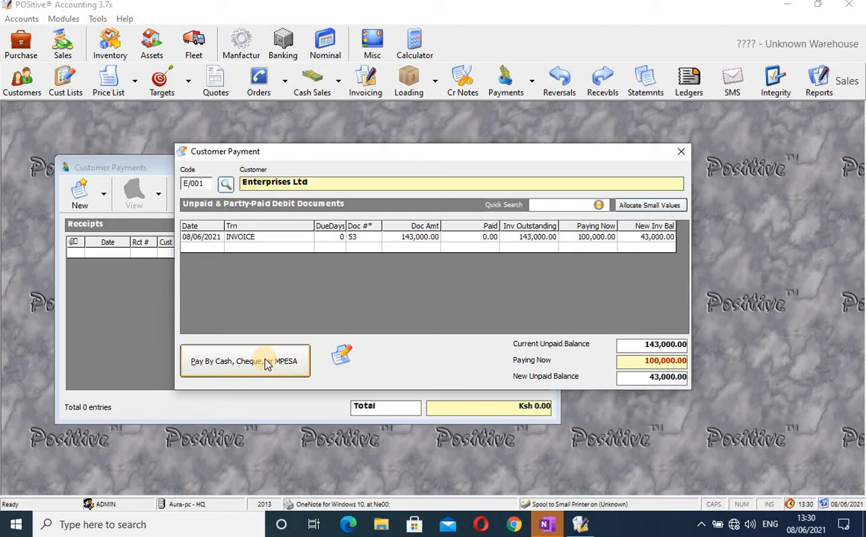
Pay the 100,000.00 by cheque number 120 from 18102 - COPERATIVE BANK and confirm.
{"action": "left_click", "coordinate": [266, 363]}
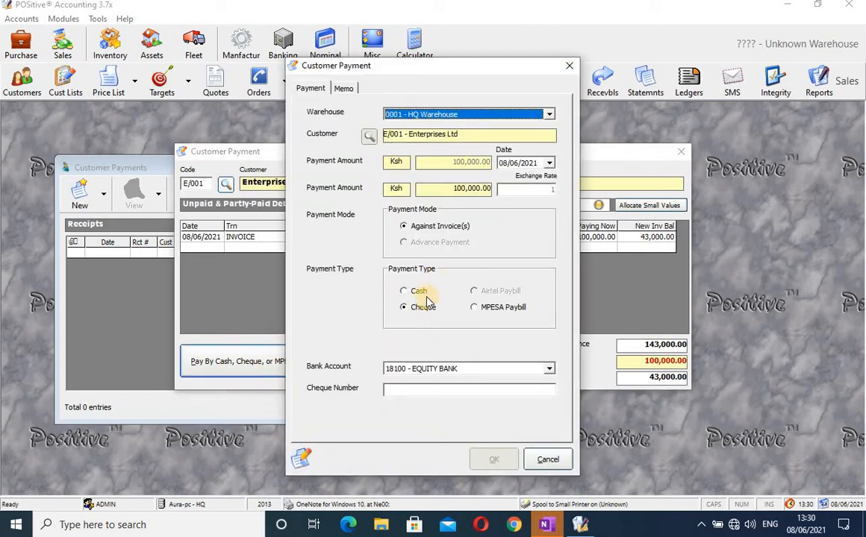
{"action": "left_click", "coordinate": [466, 389]}
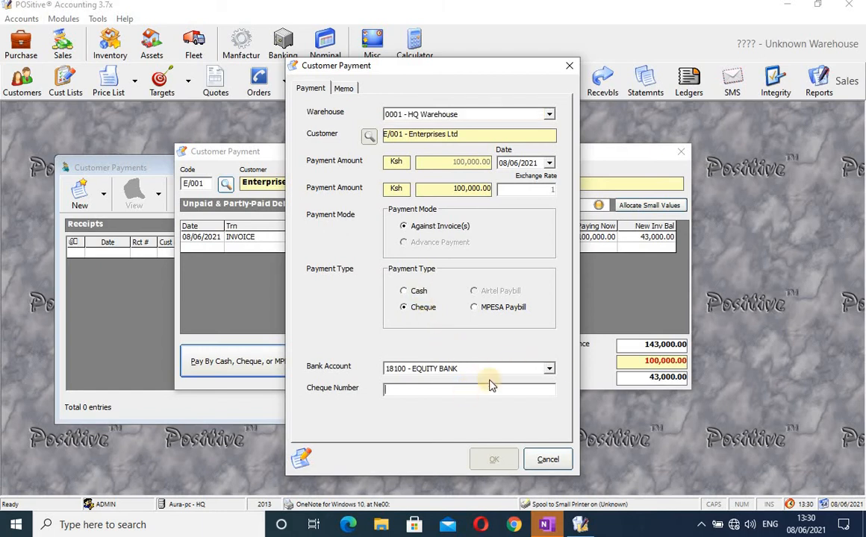
{"action": "left_click", "coordinate": [549, 369]}
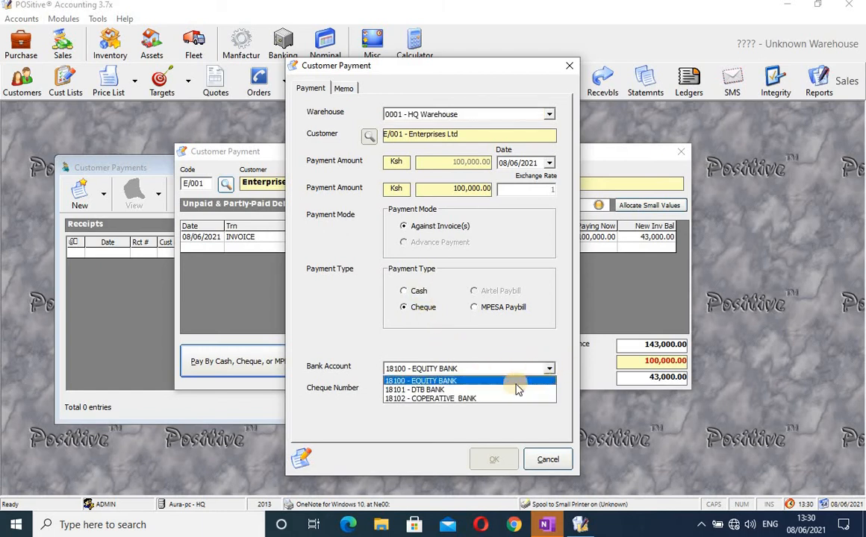
{"action": "left_click", "coordinate": [500, 400]}
{"action": "left_click", "coordinate": [486, 391]}
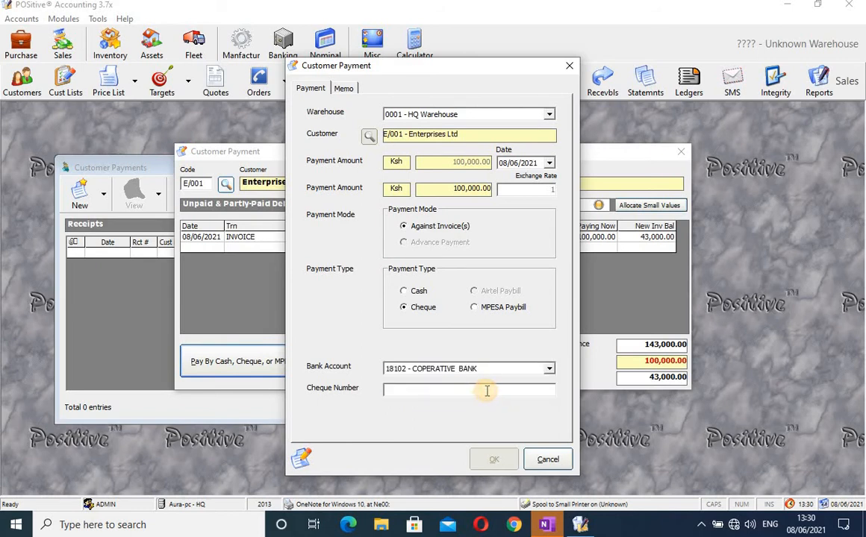
{"action": "type", "text": "0"}
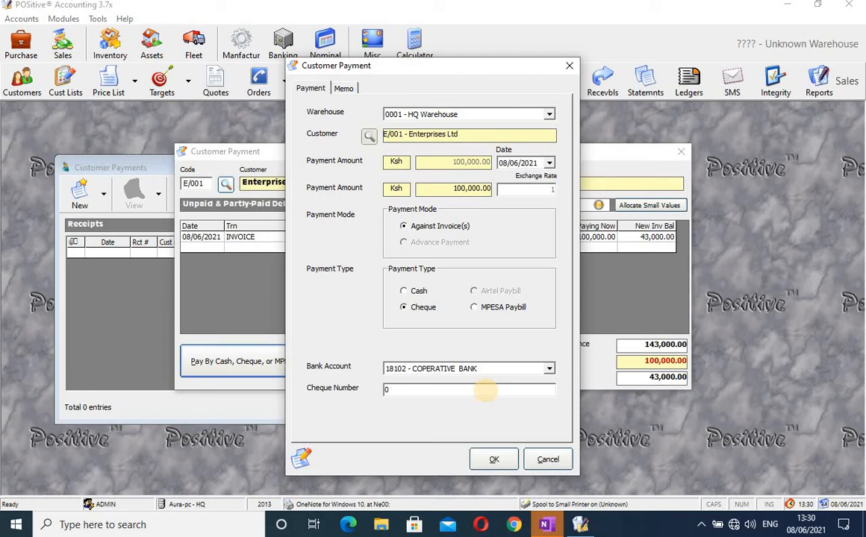
{"action": "key", "text": "BackSpace"}
{"action": "type", "text": "12"}
{"action": "left_click", "coordinate": [495, 461]}
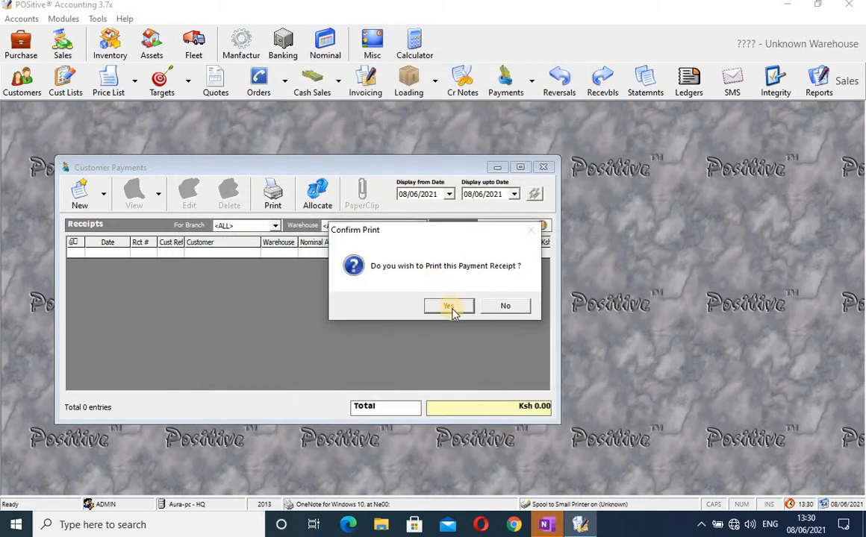
Skip printing, select receipt 45, and widen the Customer Payments list.
{"action": "left_click", "coordinate": [506, 306]}
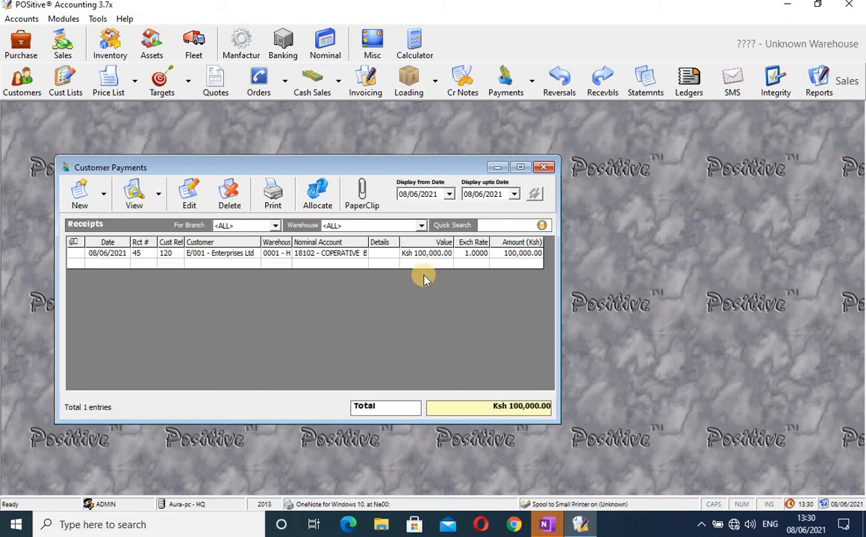
{"action": "left_click", "coordinate": [411, 254]}
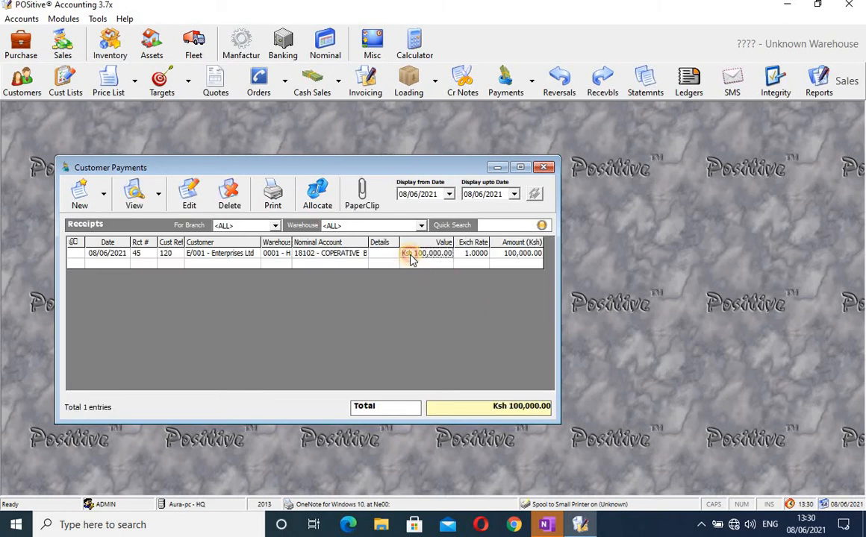
{"action": "left_click", "coordinate": [303, 253]}
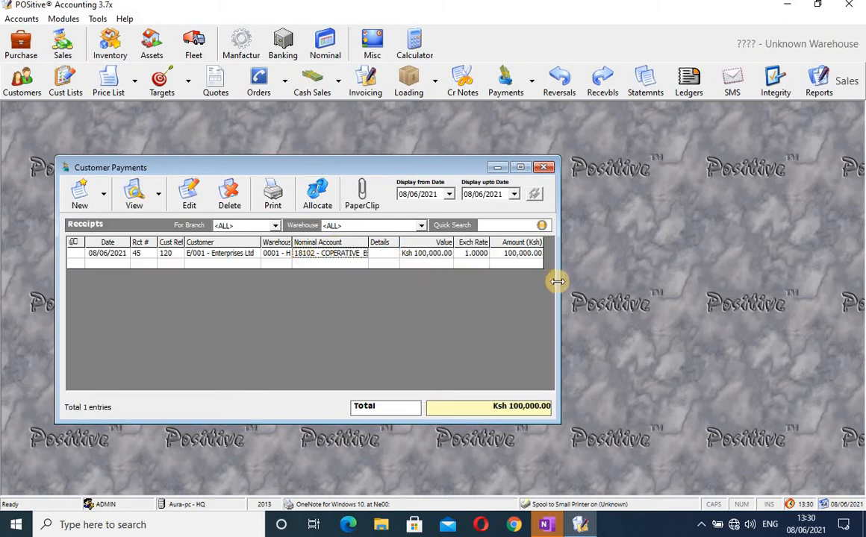
{"action": "left_click_drag", "start_coordinate": [559, 284], "coordinate": [737, 293]}
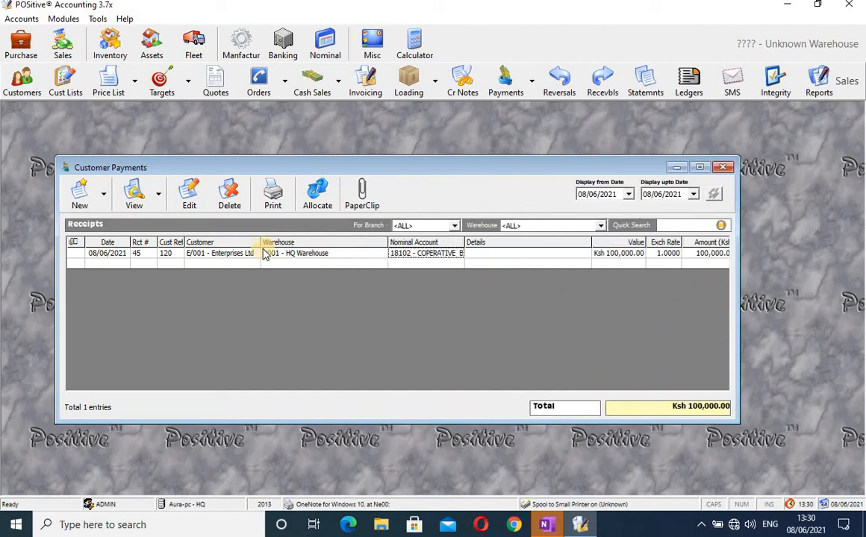
Preview Sales Receipt #45 for Ksh 100,000.00, then close the preview.
{"action": "left_click", "coordinate": [138, 198]}
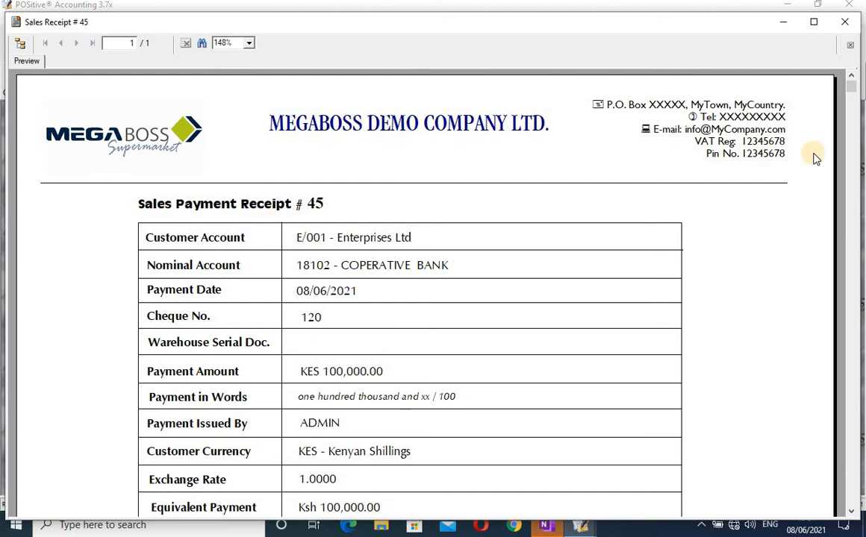
{"action": "scroll", "coordinate": [852, 81], "scroll_direction": "down", "scroll_amount": 2}
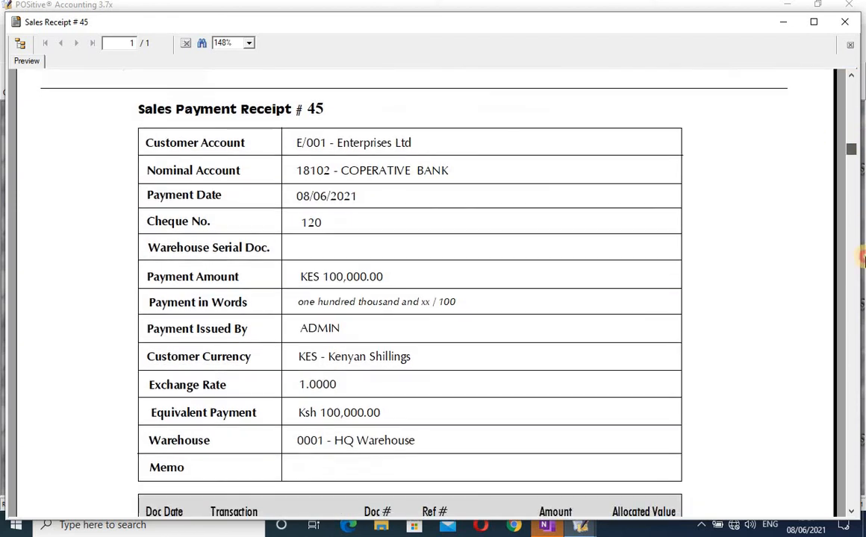
{"action": "scroll", "coordinate": [860, 258], "scroll_direction": "down", "scroll_amount": 6}
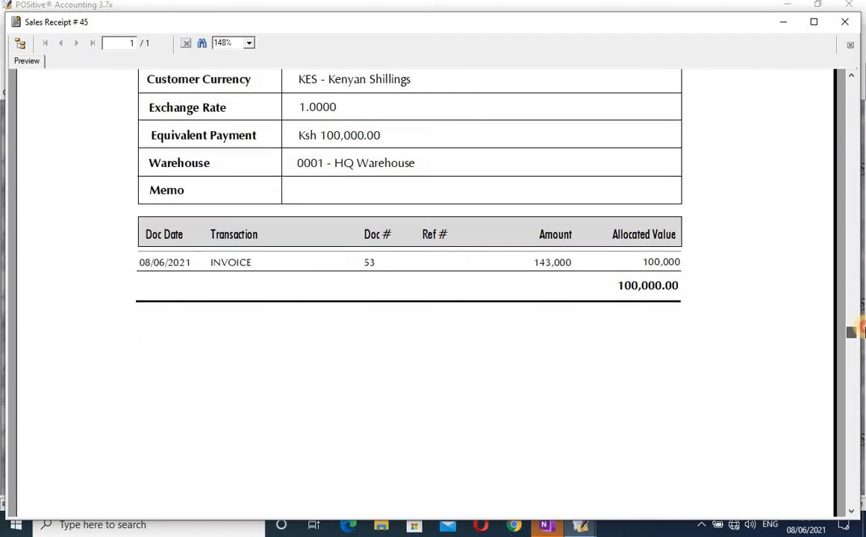
{"action": "scroll", "coordinate": [851, 224], "scroll_direction": "up", "scroll_amount": 8}
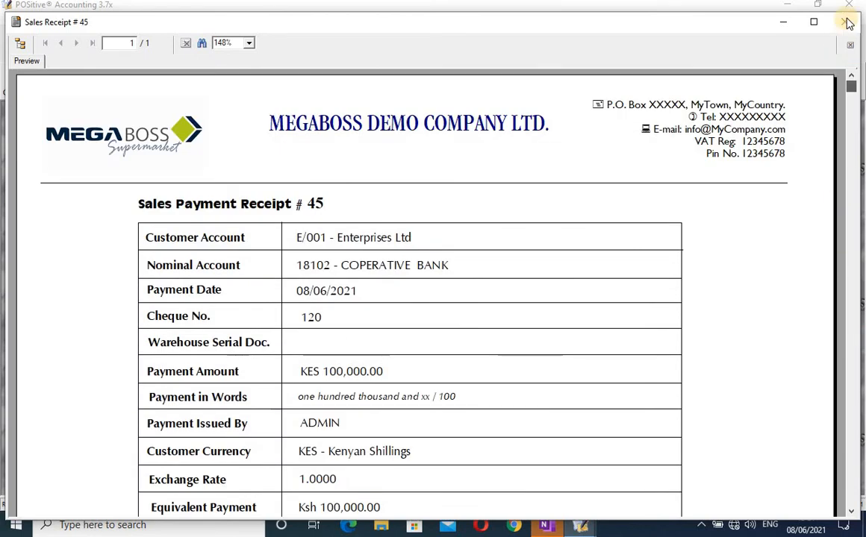
{"action": "left_click", "coordinate": [847, 22]}
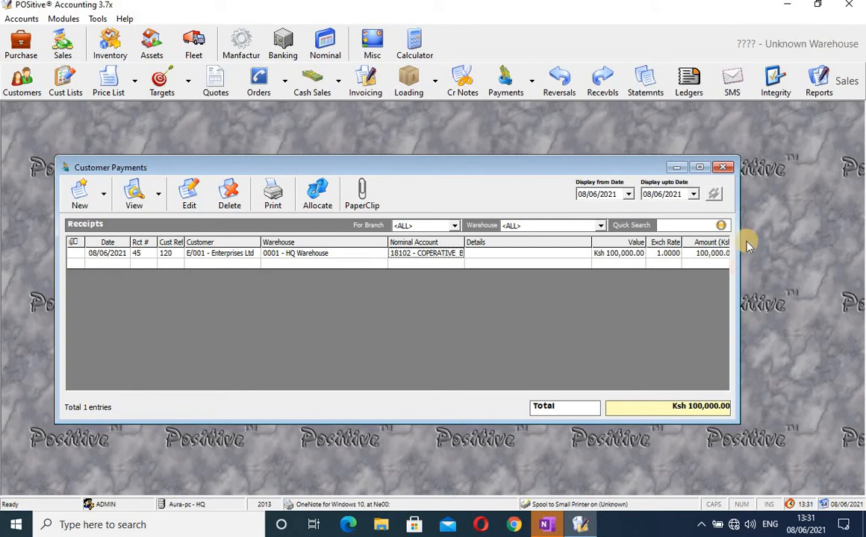
Open Nominal Ledgers and load account 20000 - Sales by searching 'sal'.
{"action": "left_click", "coordinate": [726, 169]}
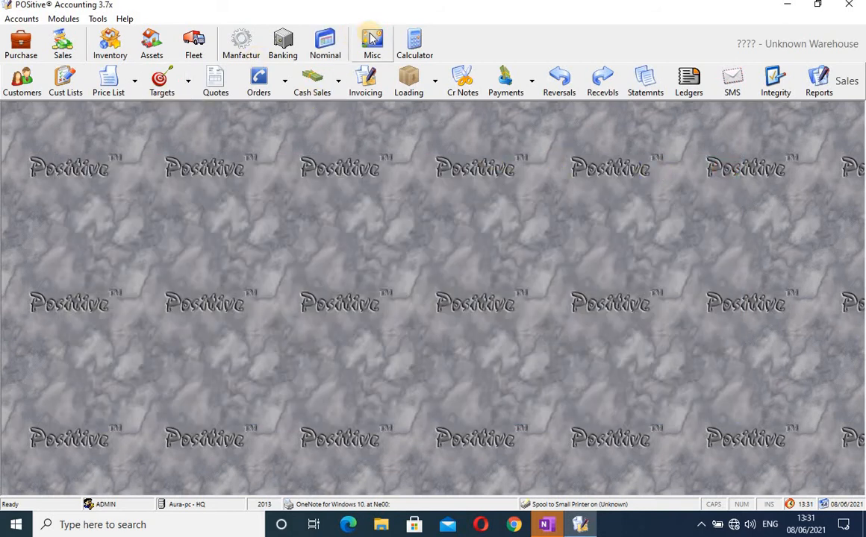
{"action": "left_click", "coordinate": [326, 47]}
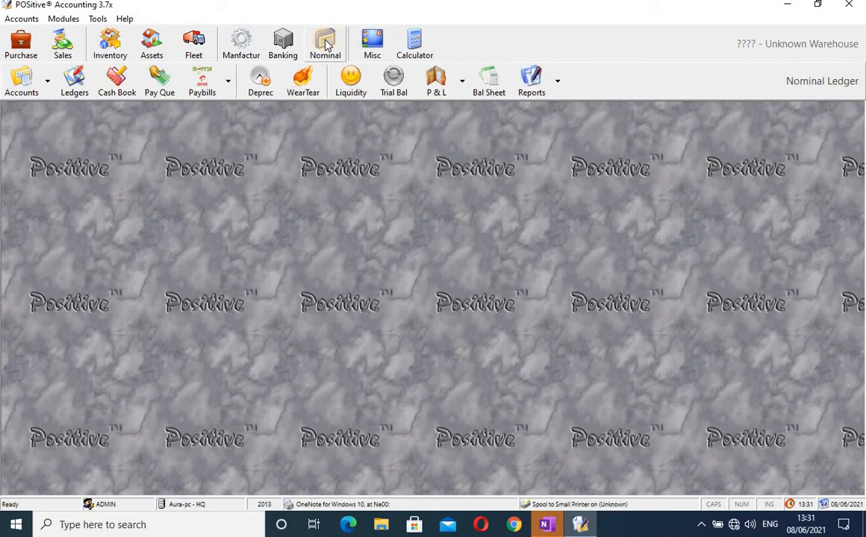
{"action": "left_click", "coordinate": [77, 83]}
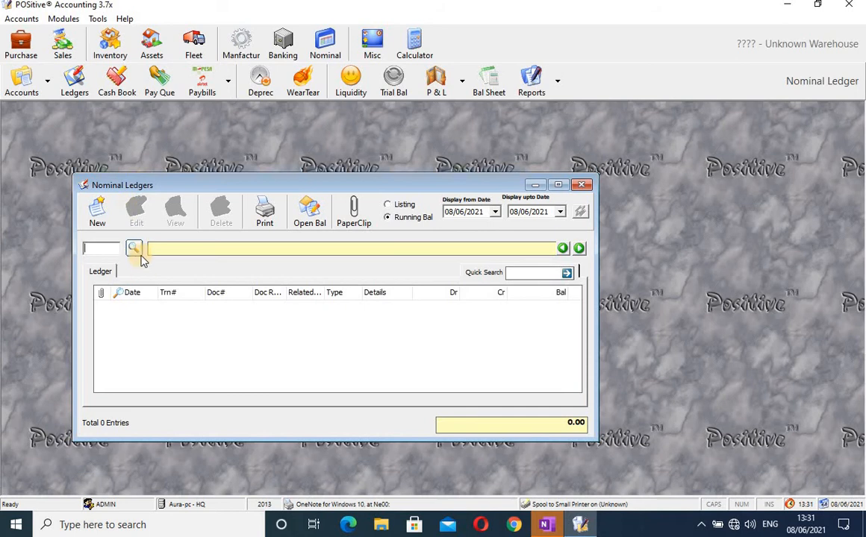
{"action": "left_click", "coordinate": [134, 249]}
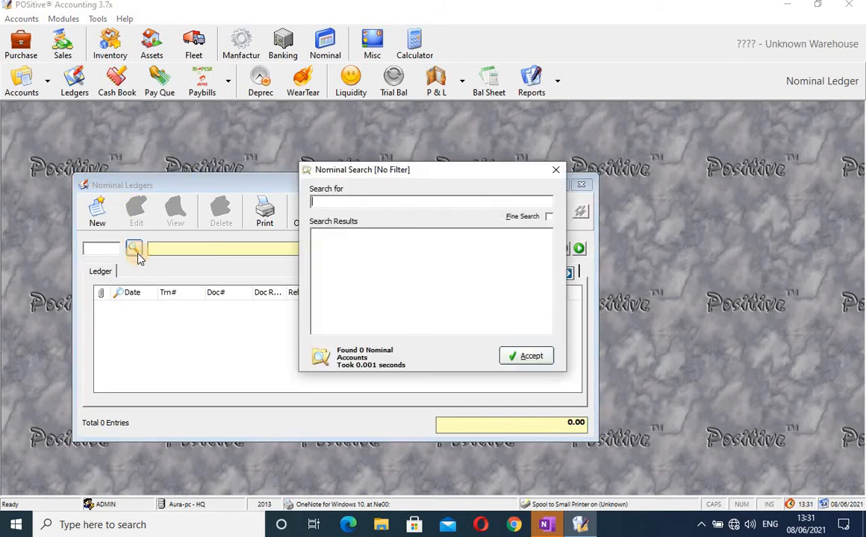
{"action": "type", "text": "pay"}
{"action": "key", "text": "Return"}
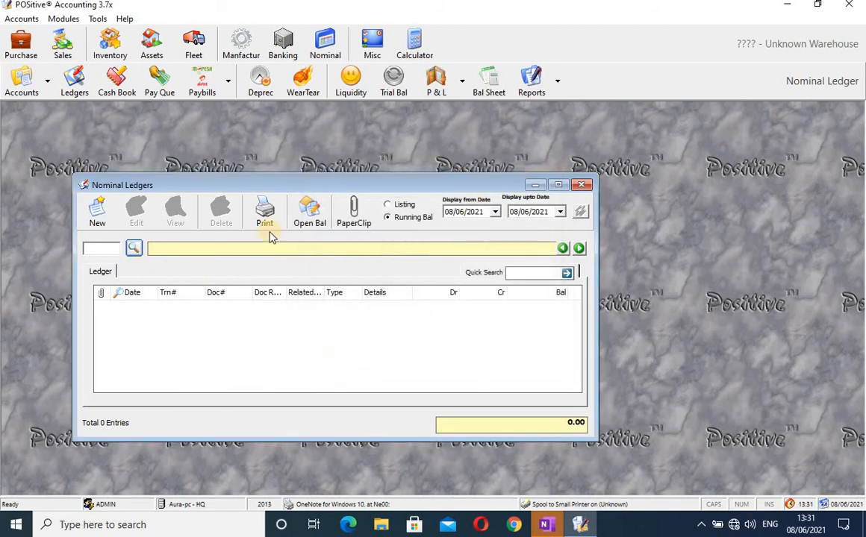
{"action": "left_click", "coordinate": [133, 251]}
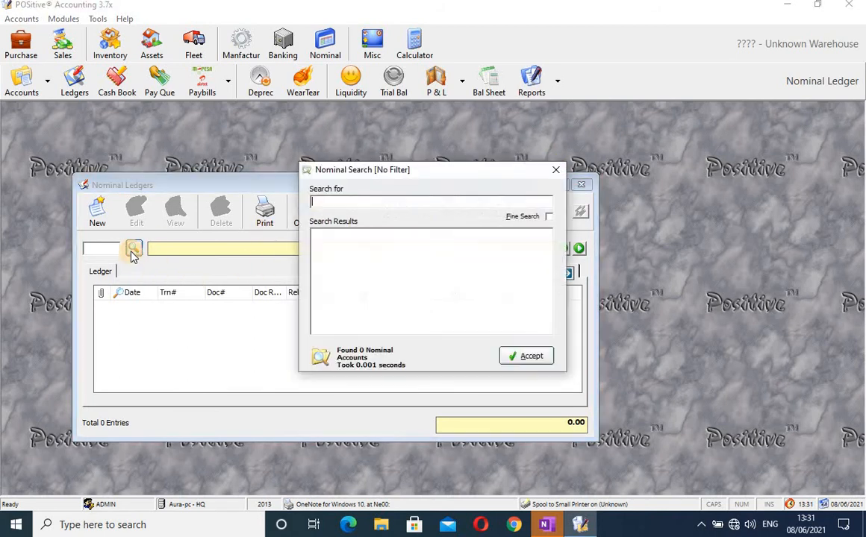
{"action": "type", "text": "sales"}
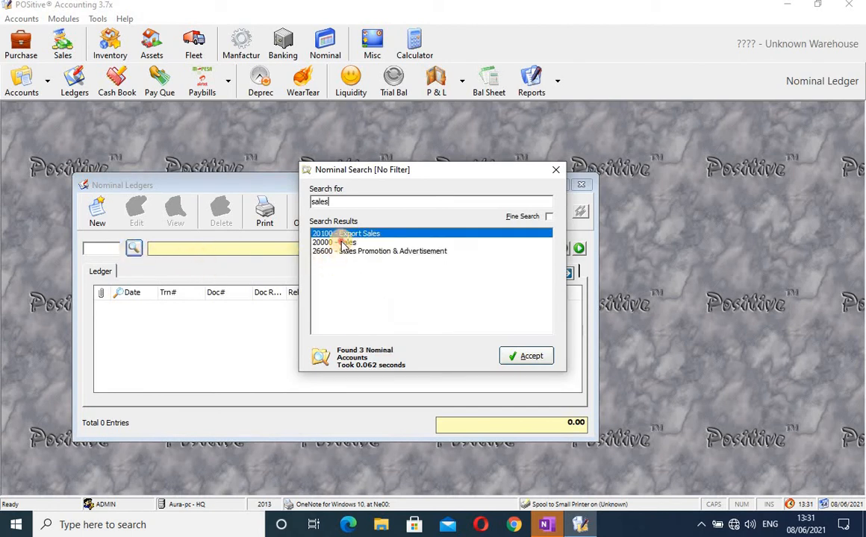
{"action": "left_click", "coordinate": [542, 356]}
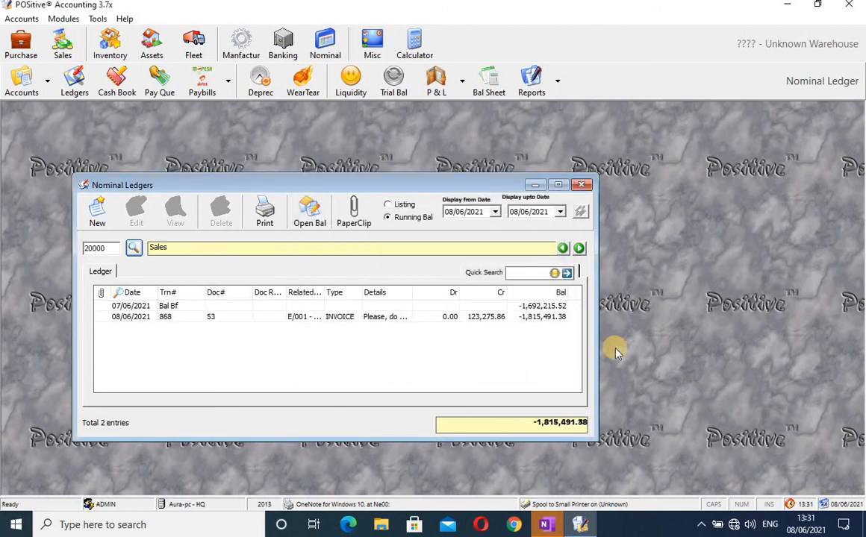
Widen the Sales ledger and review invoice entry 868 with its 123,275.86 credit.
{"action": "left_click_drag", "start_coordinate": [597, 354], "coordinate": [748, 324]}
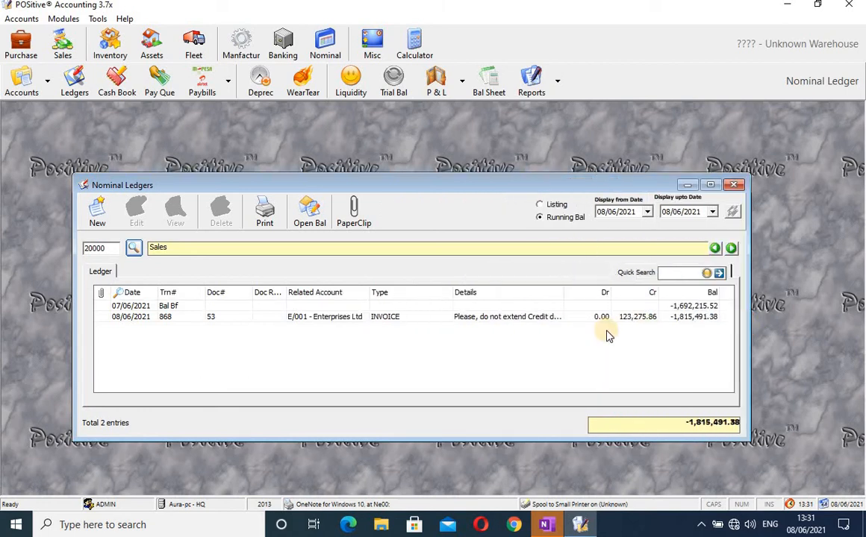
{"action": "left_click", "coordinate": [328, 321]}
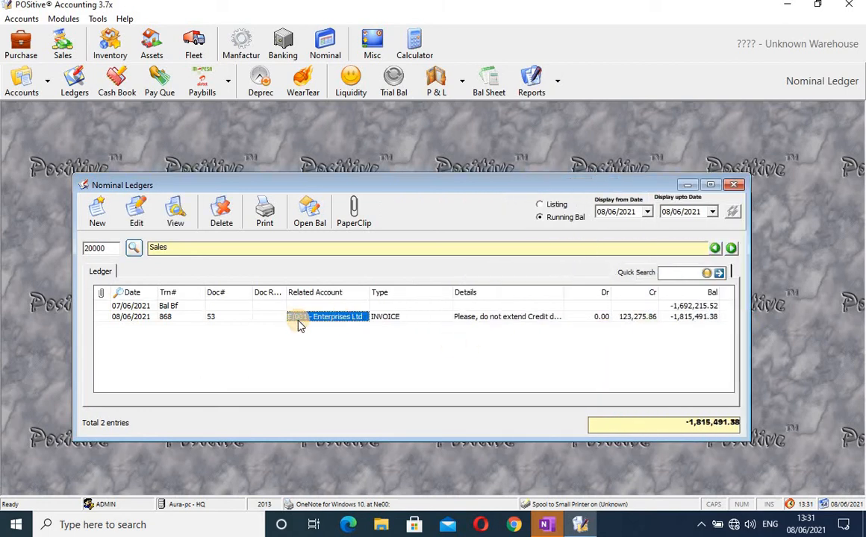
{"action": "left_click", "coordinate": [161, 321]}
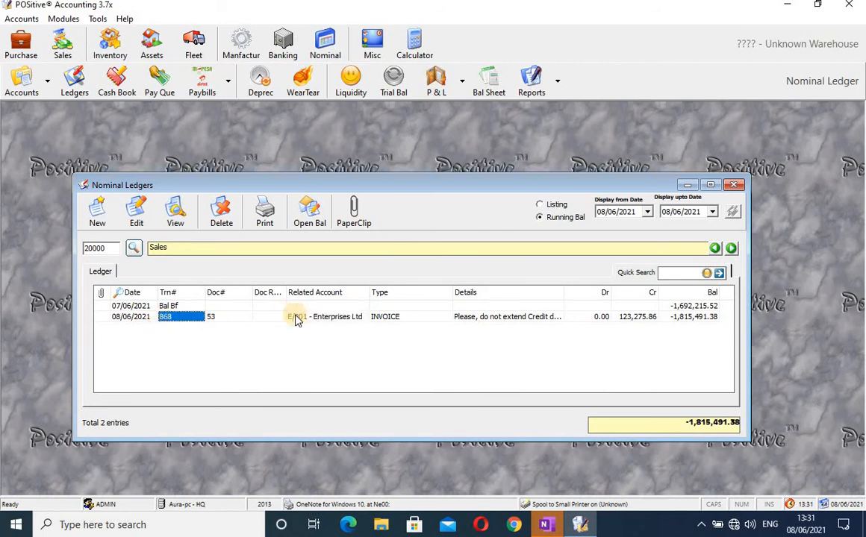
{"action": "left_click", "coordinate": [547, 321]}
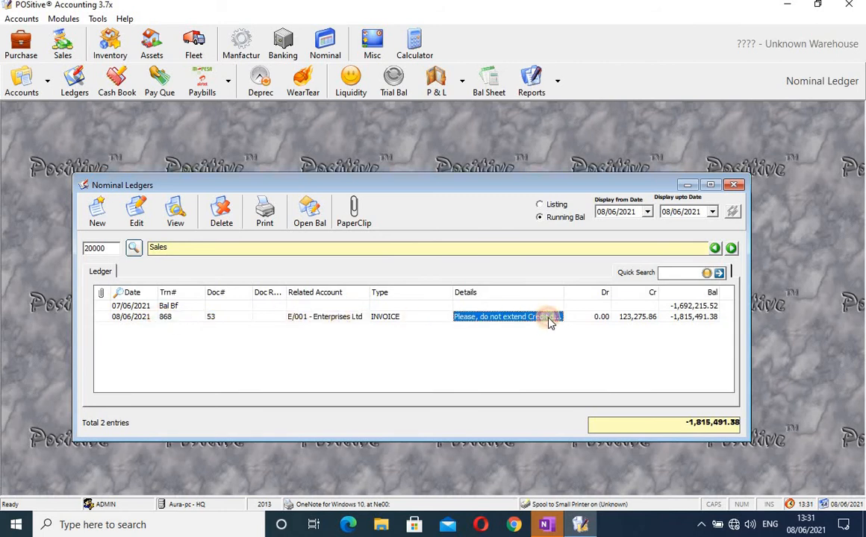
{"action": "left_click", "coordinate": [632, 321]}
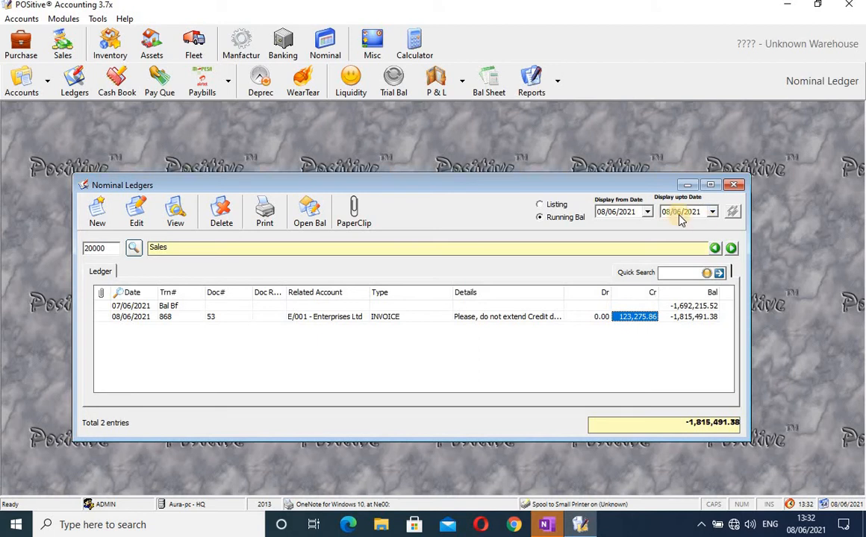
Preview the Sales ledger printout, then close the preview and the Nominal Ledgers window.
{"action": "left_click", "coordinate": [264, 215]}
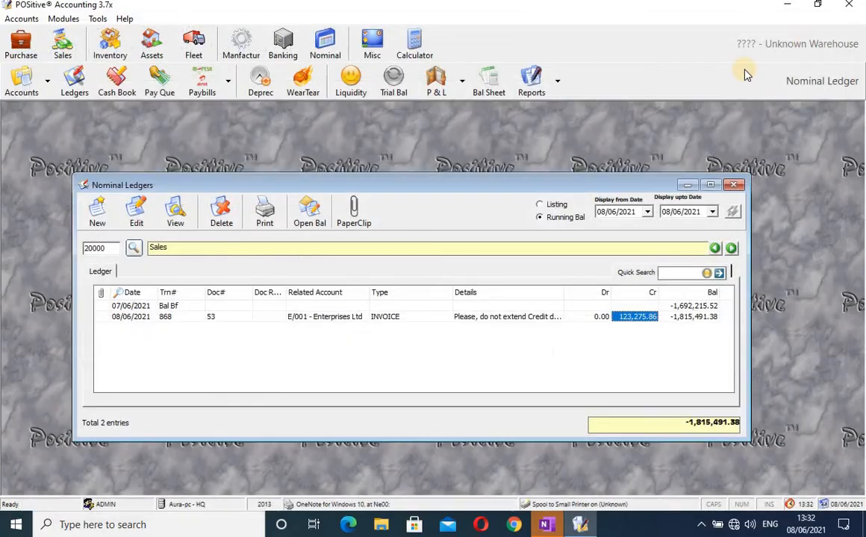
{"action": "left_click", "coordinate": [780, 22]}
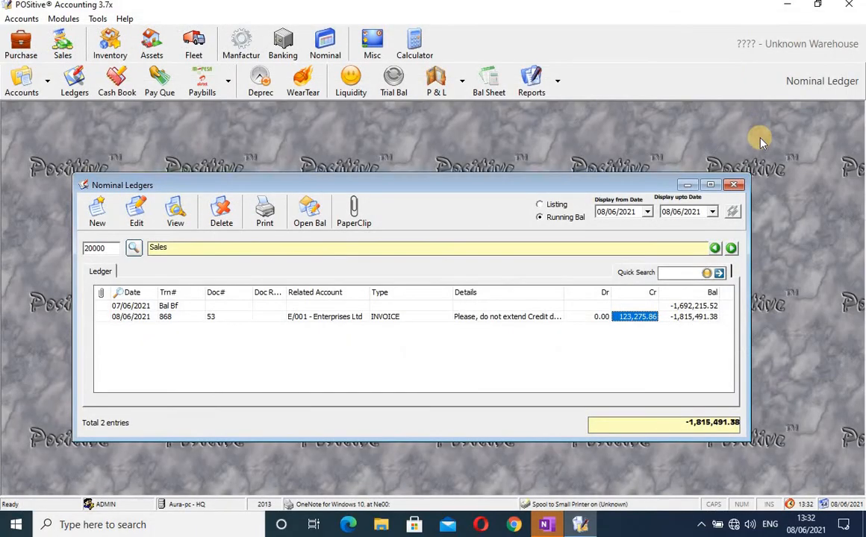
{"action": "left_click", "coordinate": [735, 187]}
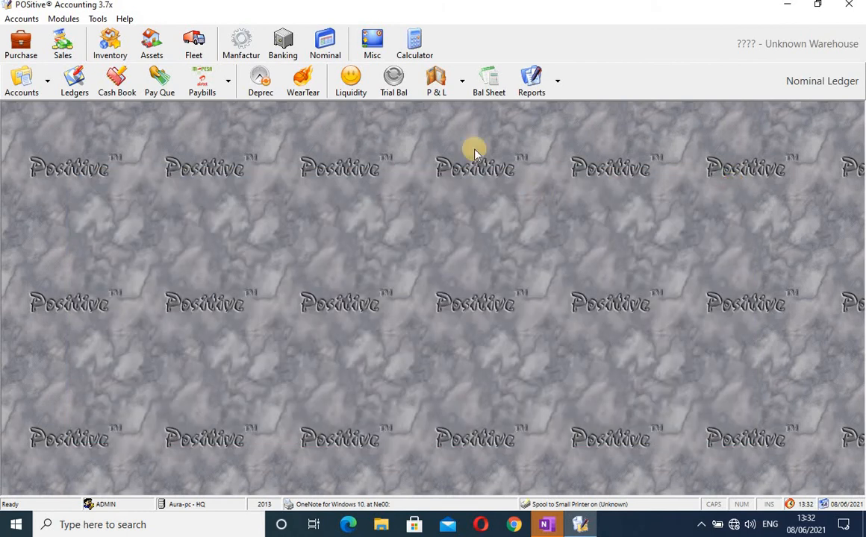
Open the Profit & Loss statement loaded for 01/2021 to 06/2021.
{"action": "left_click", "coordinate": [440, 90]}
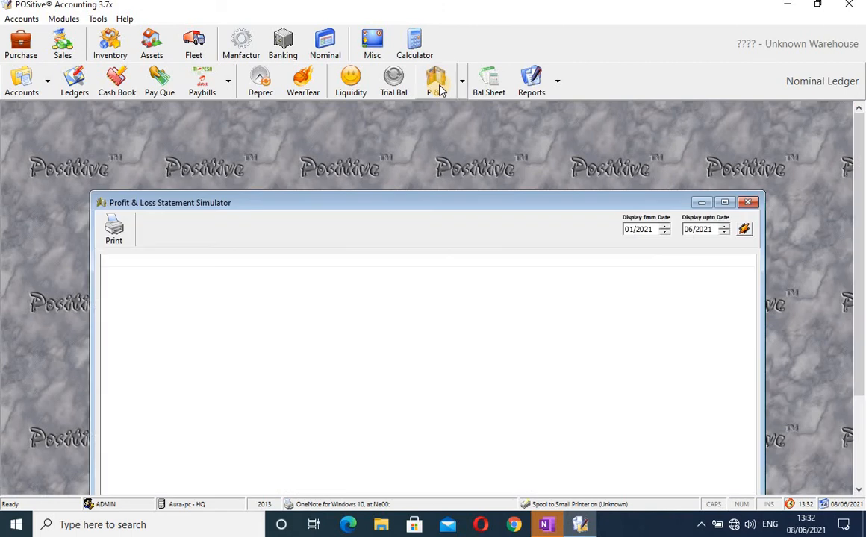
{"action": "left_click", "coordinate": [744, 232]}
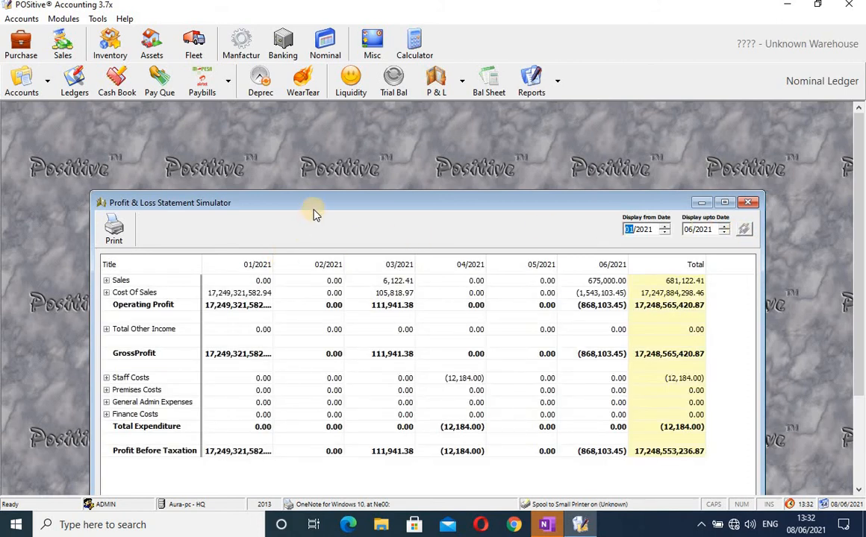
{"action": "left_click_drag", "start_coordinate": [316, 205], "coordinate": [291, 142]}
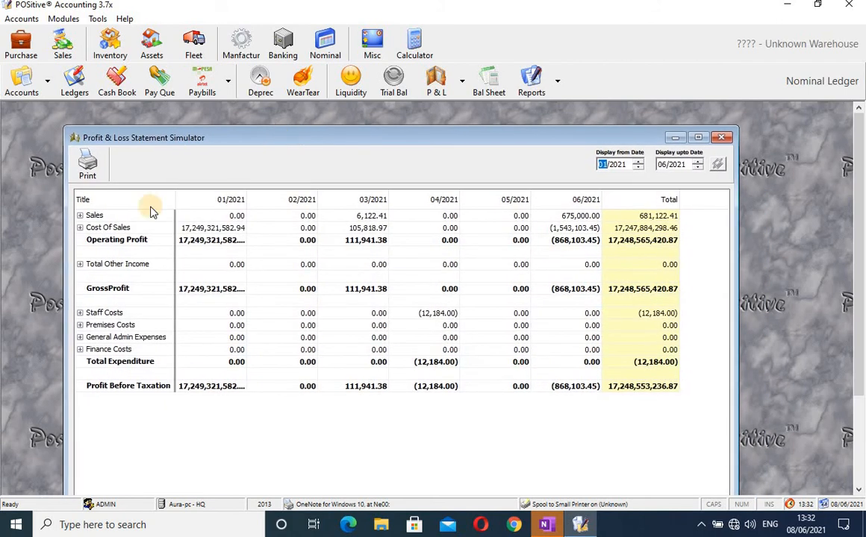
Expand Sales to review 20000 - Sales, including 03/2021's 6,122.41, then collapse it.
{"action": "left_click", "coordinate": [80, 216]}
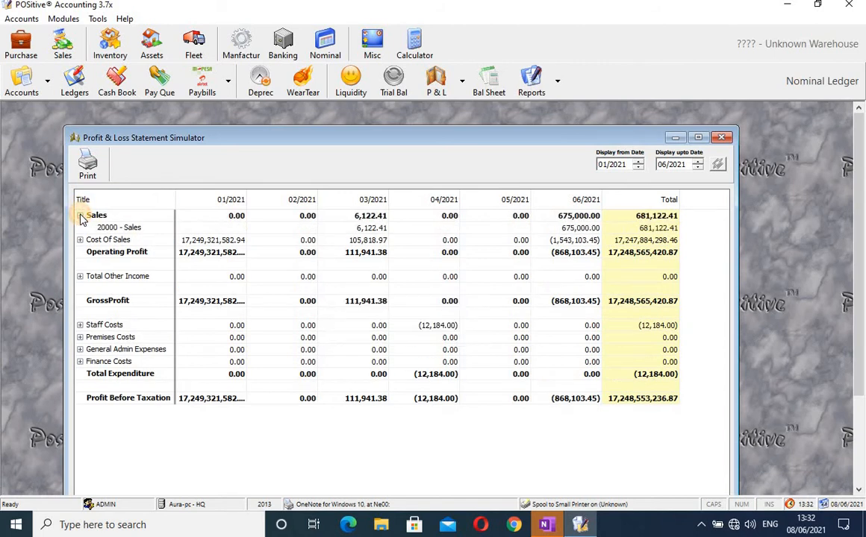
{"action": "left_click", "coordinate": [123, 230]}
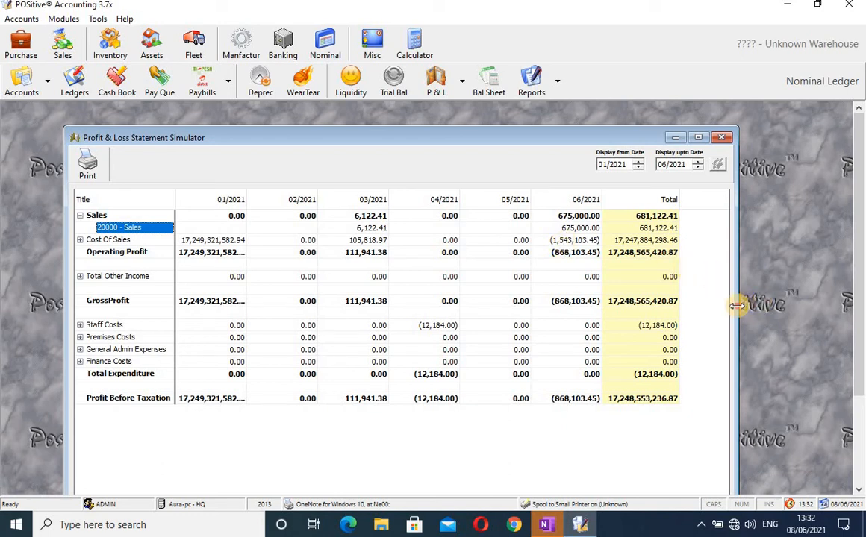
{"action": "left_click_drag", "start_coordinate": [737, 306], "coordinate": [806, 306]}
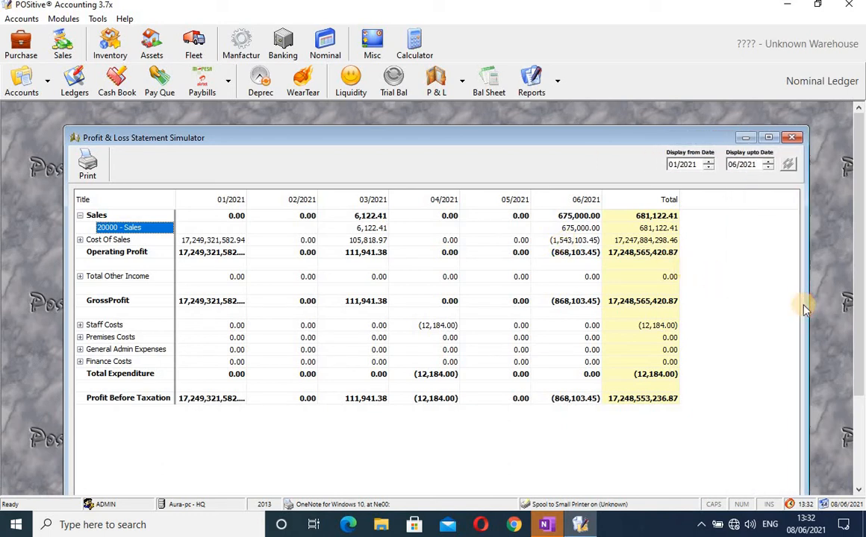
{"action": "left_click", "coordinate": [378, 229]}
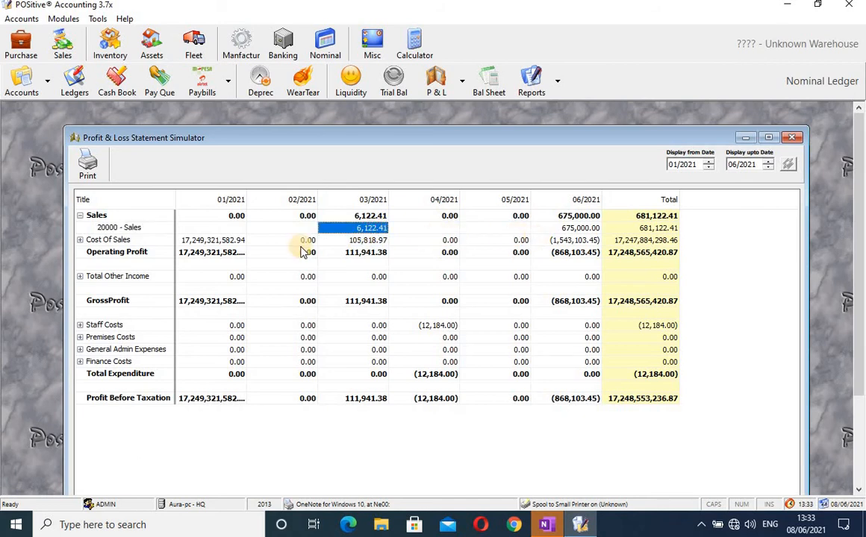
{"action": "left_click", "coordinate": [80, 216]}
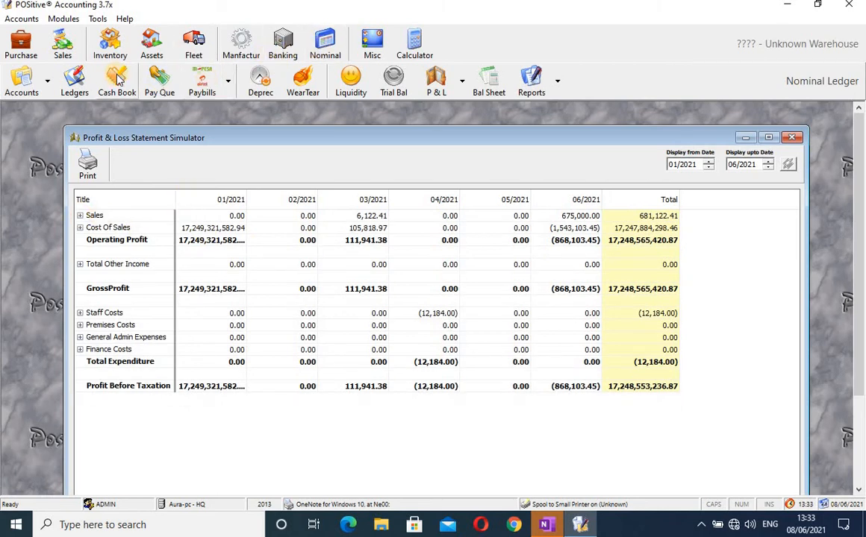
{"action": "left_click", "coordinate": [73, 88]}
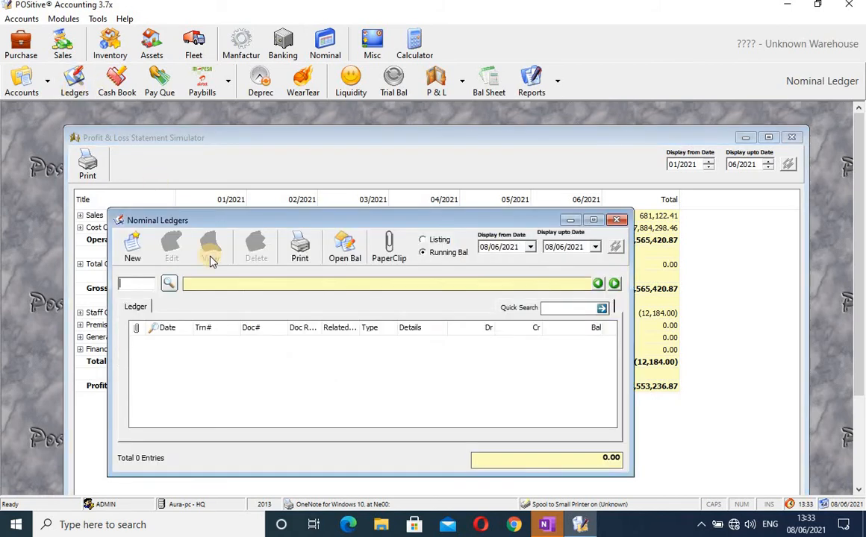
{"action": "left_click", "coordinate": [169, 284]}
{"action": "type", "text": "sa"}
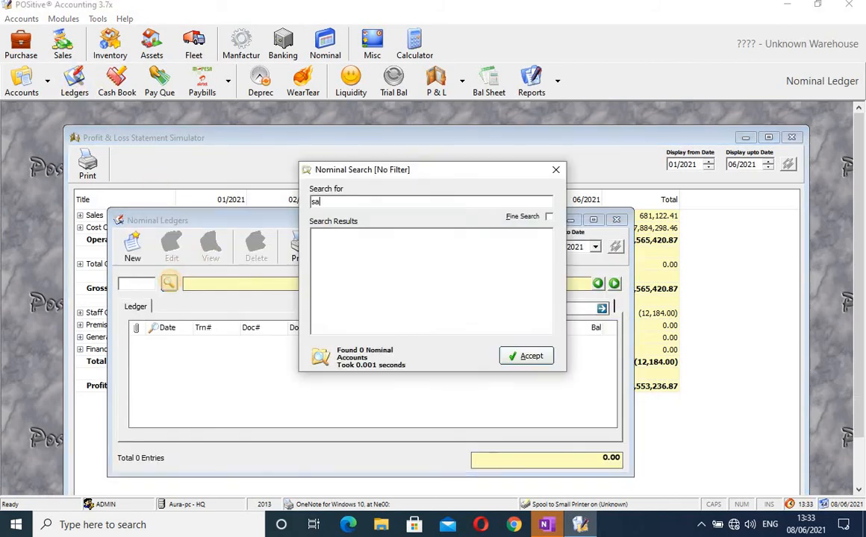
{"action": "type", "text": "les"}
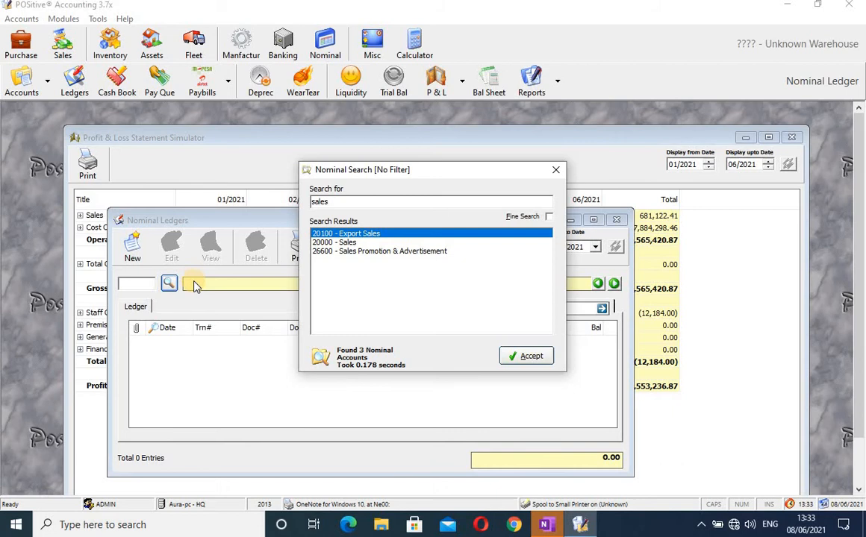
{"action": "left_click", "coordinate": [318, 243]}
{"action": "left_click", "coordinate": [533, 359]}
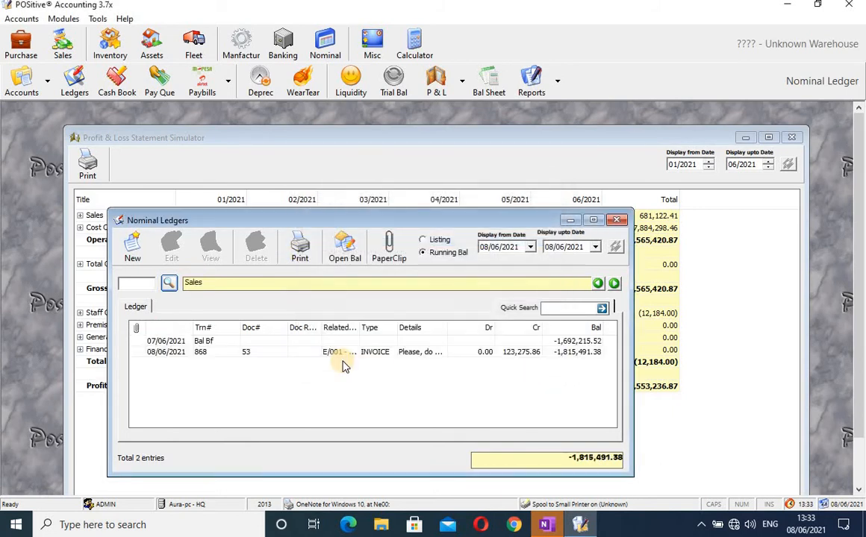
{"action": "left_click", "coordinate": [168, 359]}
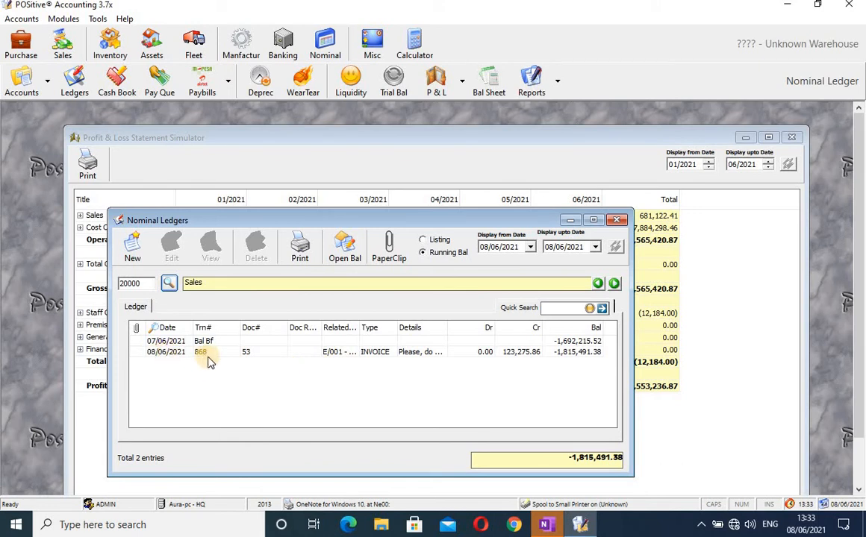
{"action": "left_click", "coordinate": [516, 362]}
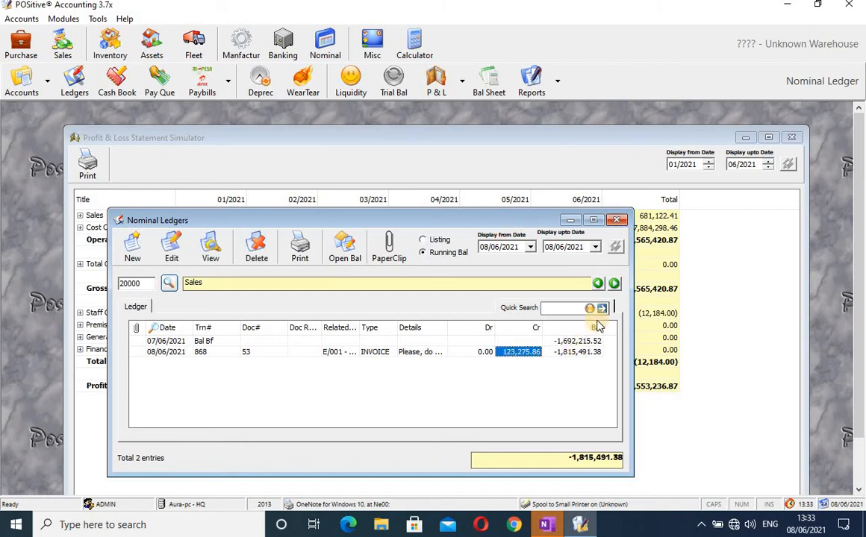
{"action": "left_click", "coordinate": [617, 221]}
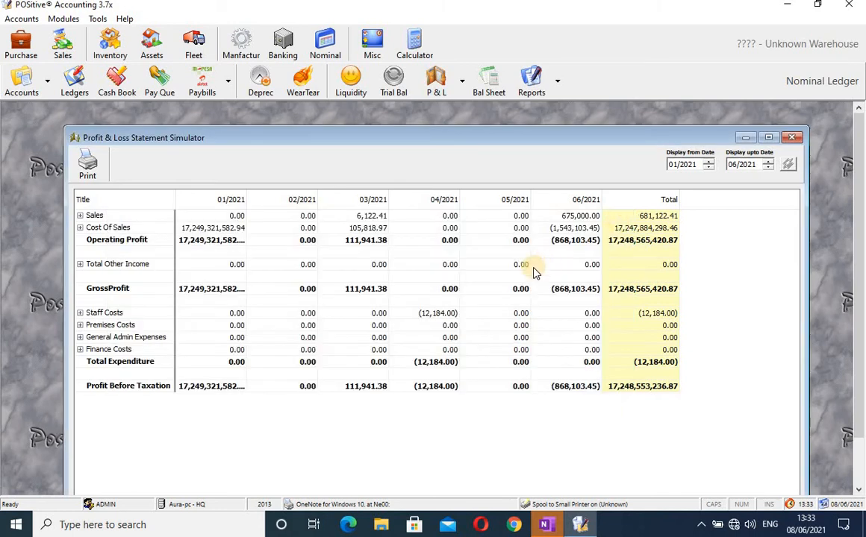
Expand Sales and Cost of Sales (stock and purchases), then close the P&L statement.
{"action": "left_click", "coordinate": [80, 217]}
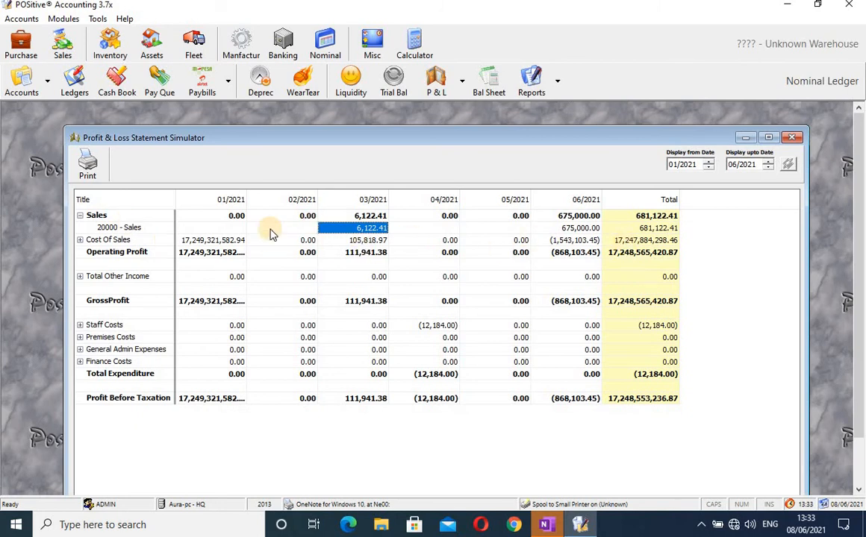
{"action": "left_click", "coordinate": [80, 240]}
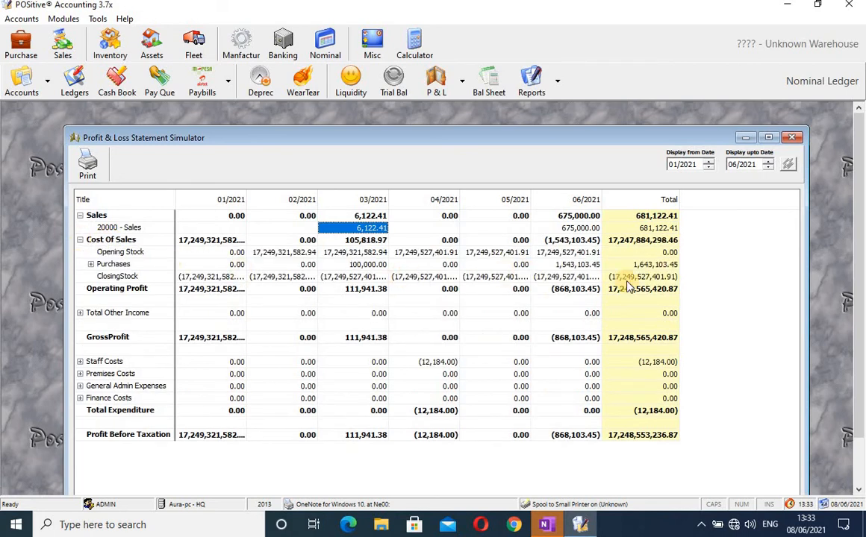
{"action": "left_click", "coordinate": [792, 138]}
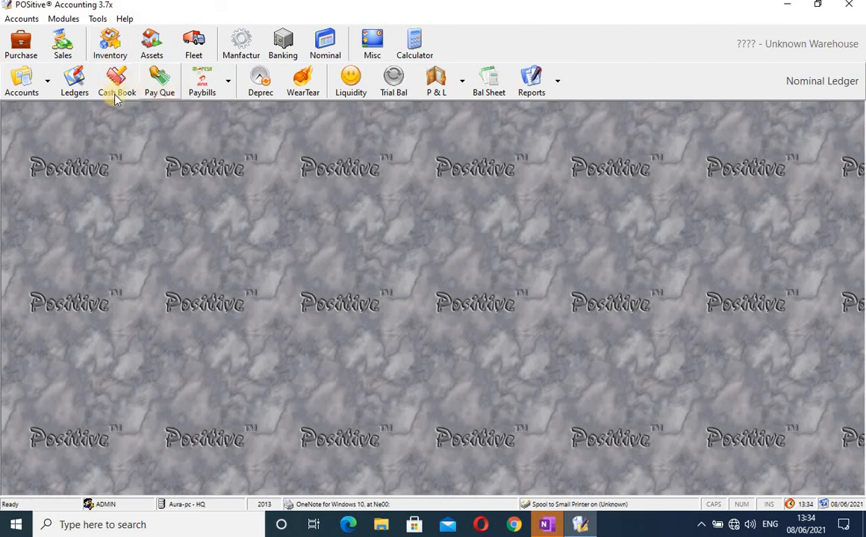
Open Supplier Statements, search 'armstron' to load A/001 Armstrong Suppliers, and widen the window.
{"action": "left_click", "coordinate": [22, 46]}
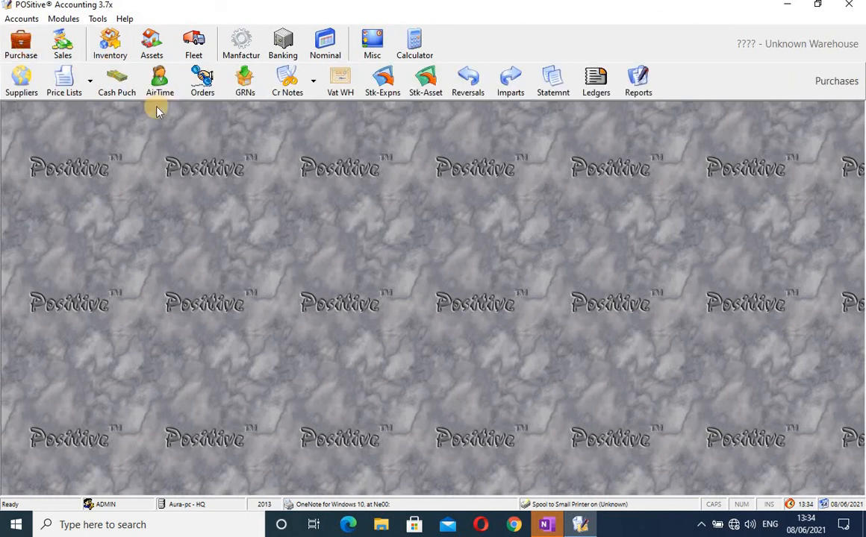
{"action": "left_click", "coordinate": [554, 79]}
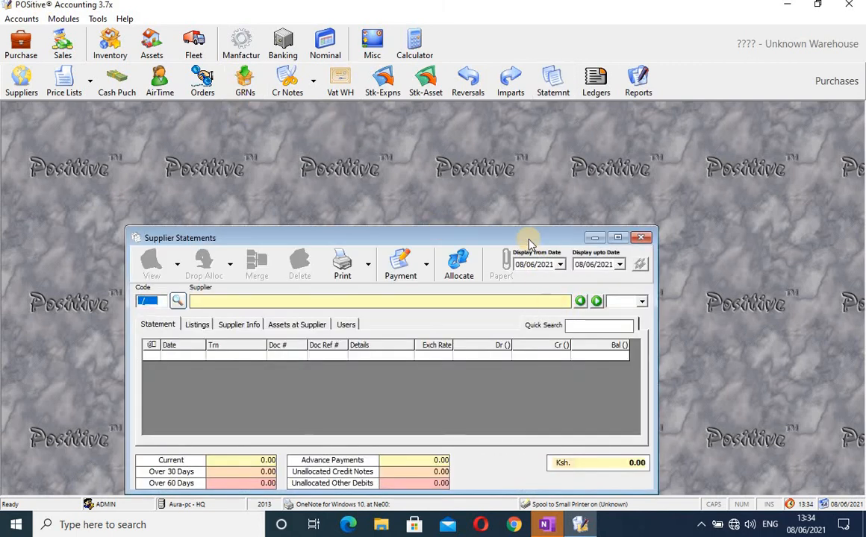
{"action": "left_click_drag", "start_coordinate": [526, 235], "coordinate": [542, 197]}
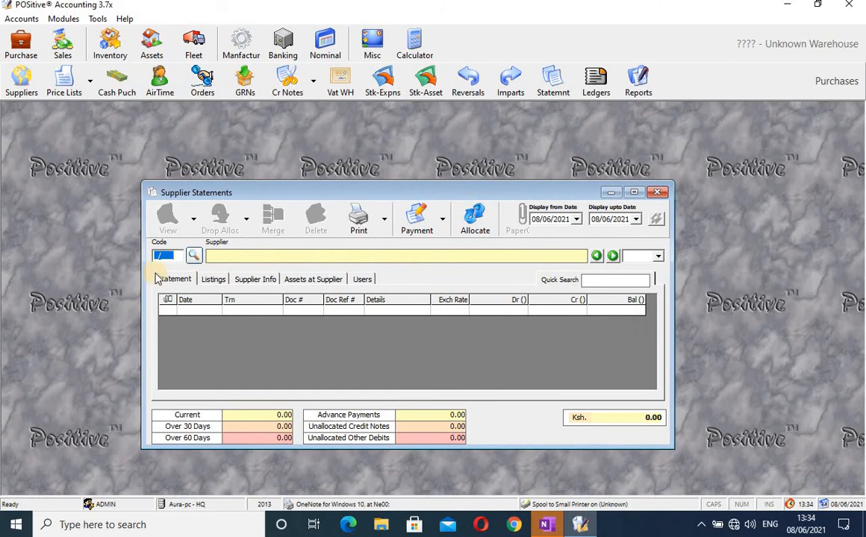
{"action": "left_click", "coordinate": [197, 257]}
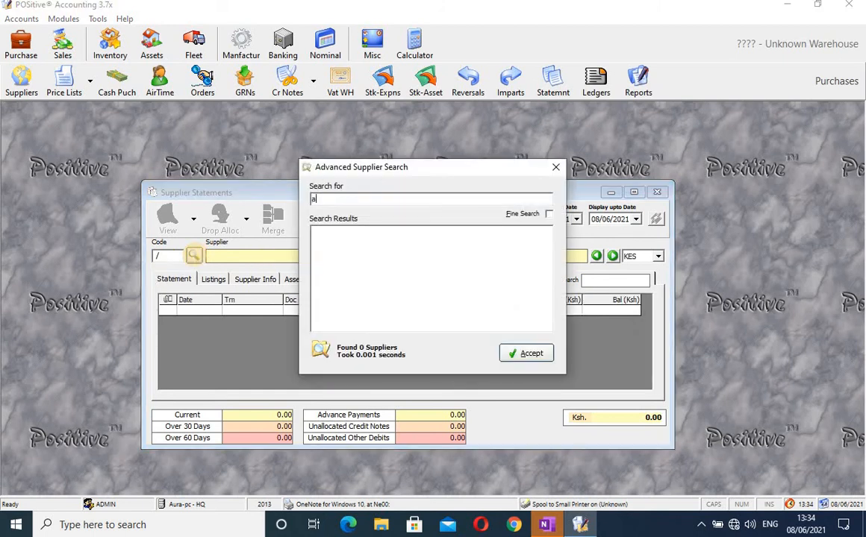
{"action": "type", "text": "armstrong"}
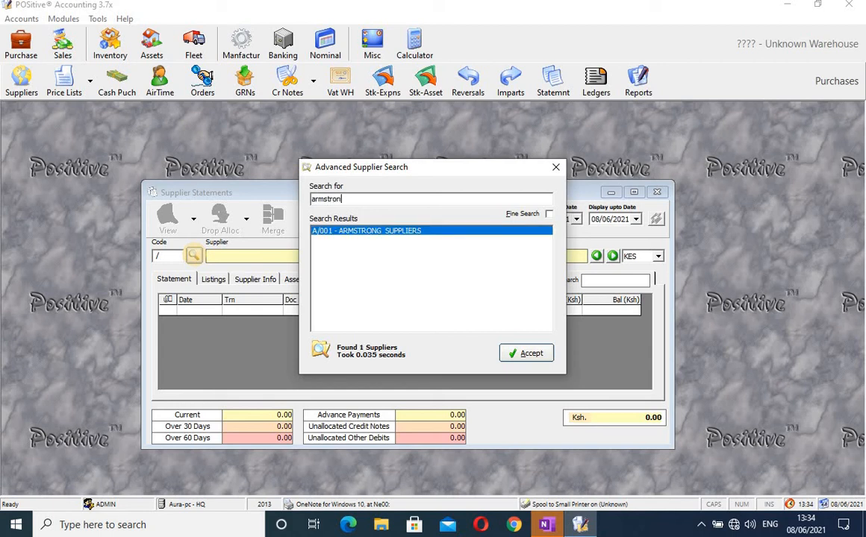
{"action": "left_click", "coordinate": [530, 355]}
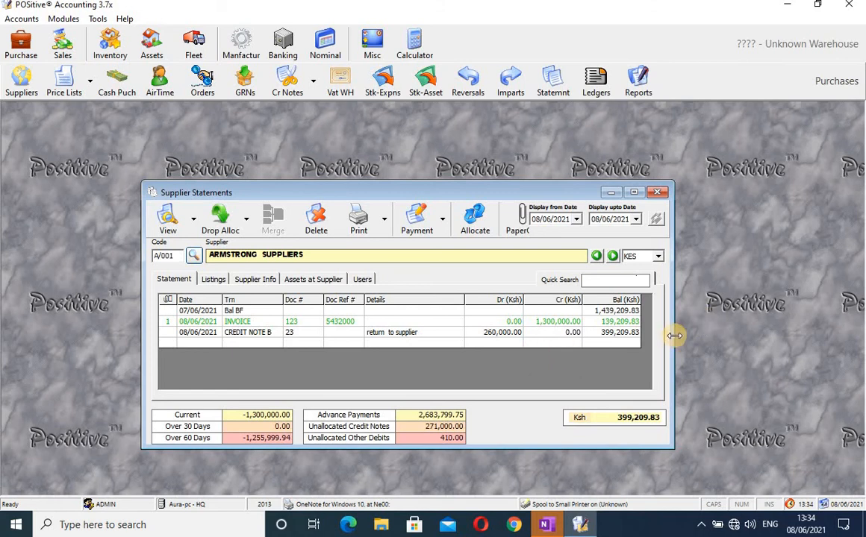
{"action": "left_click_drag", "start_coordinate": [670, 340], "coordinate": [737, 333]}
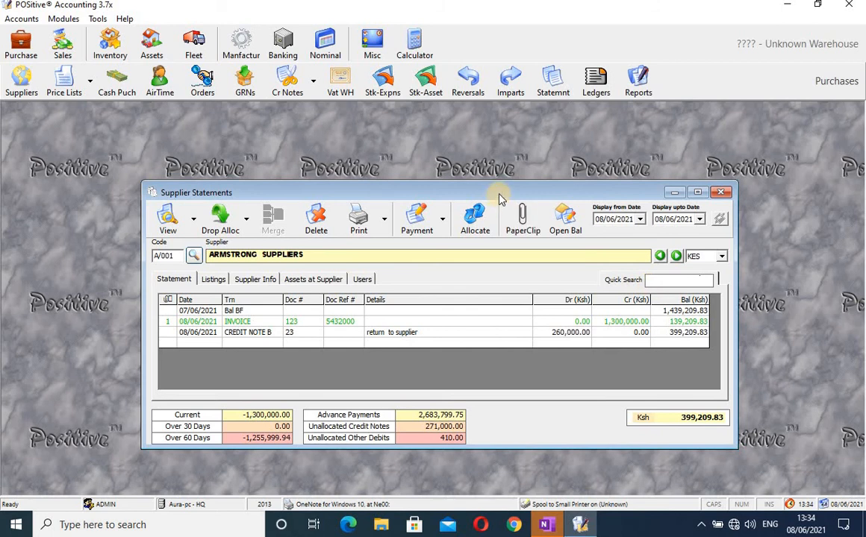
{"action": "left_click_drag", "start_coordinate": [499, 194], "coordinate": [393, 170]}
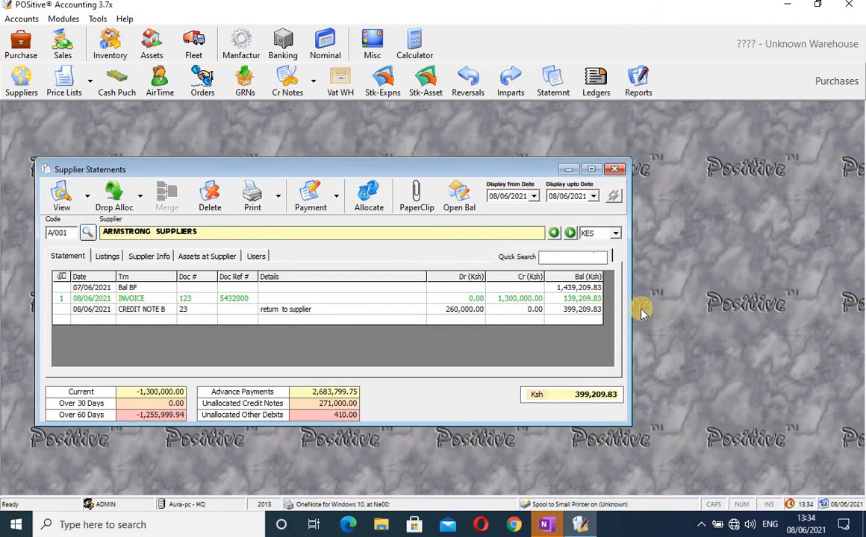
{"action": "left_click_drag", "start_coordinate": [631, 303], "coordinate": [769, 318]}
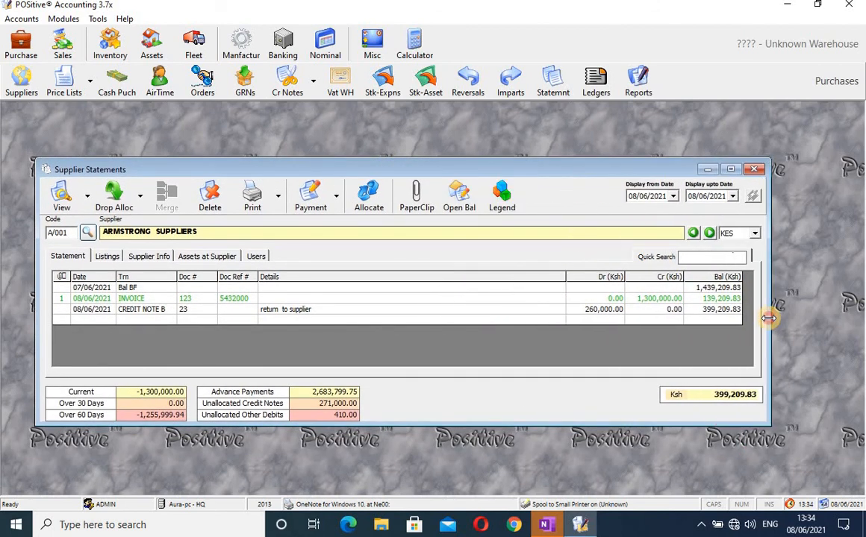
View the statement colour legend, then close it.
{"action": "left_click", "coordinate": [500, 193]}
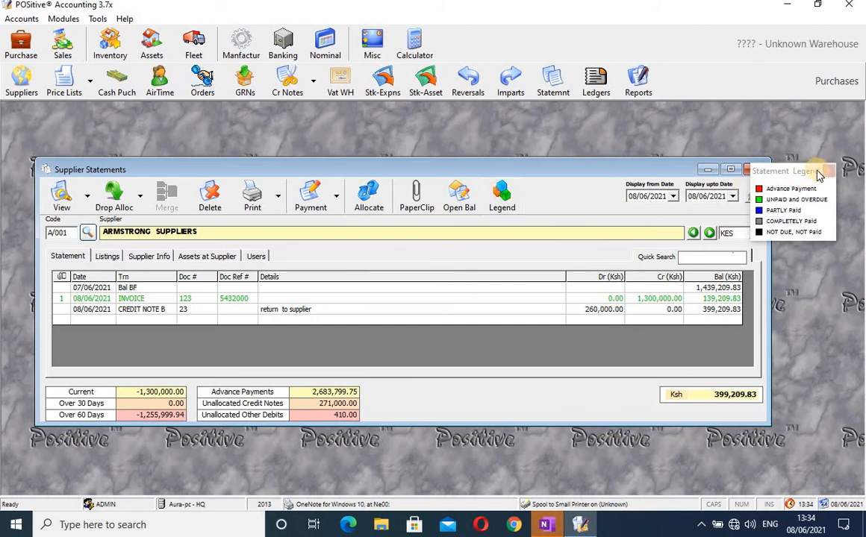
{"action": "left_click_drag", "start_coordinate": [797, 170], "coordinate": [442, 273]}
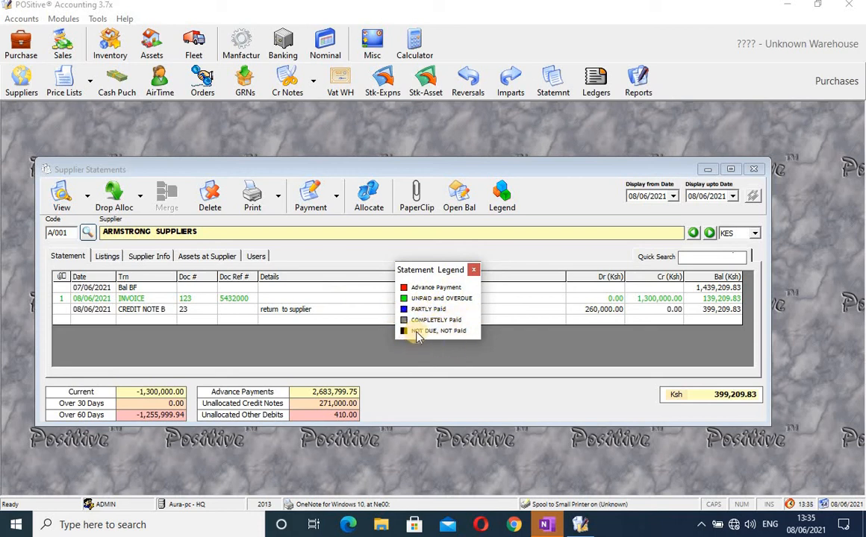
{"action": "left_click", "coordinate": [472, 272]}
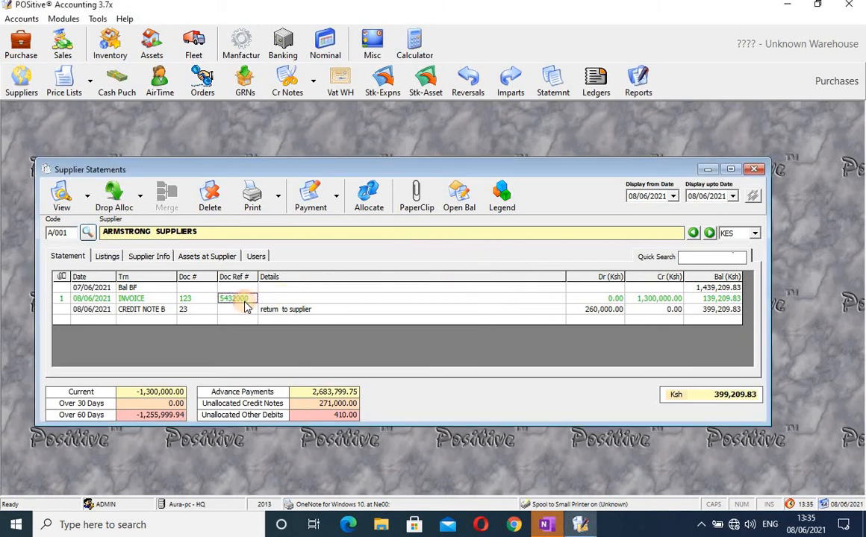
Review invoice 123's debit and 1,300,000.00 credit, and bring up the Payment choices.
{"action": "left_click", "coordinate": [622, 299]}
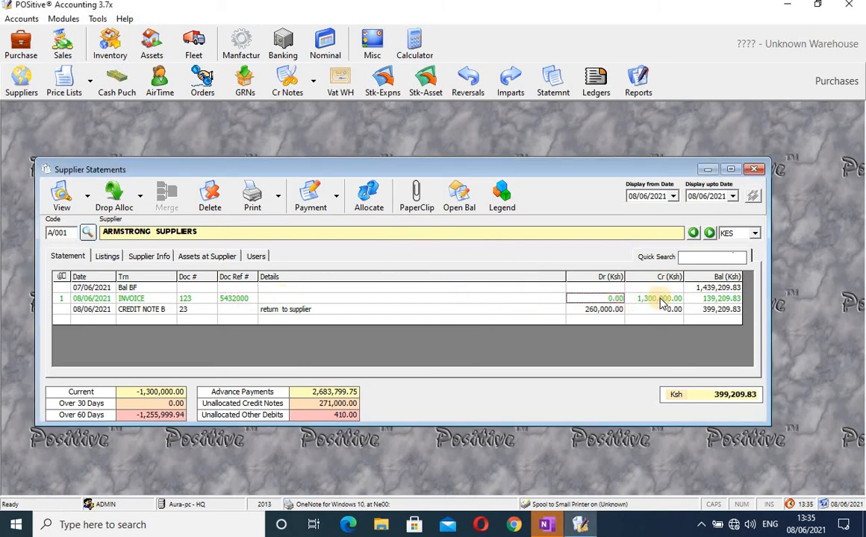
{"action": "left_click", "coordinate": [657, 298]}
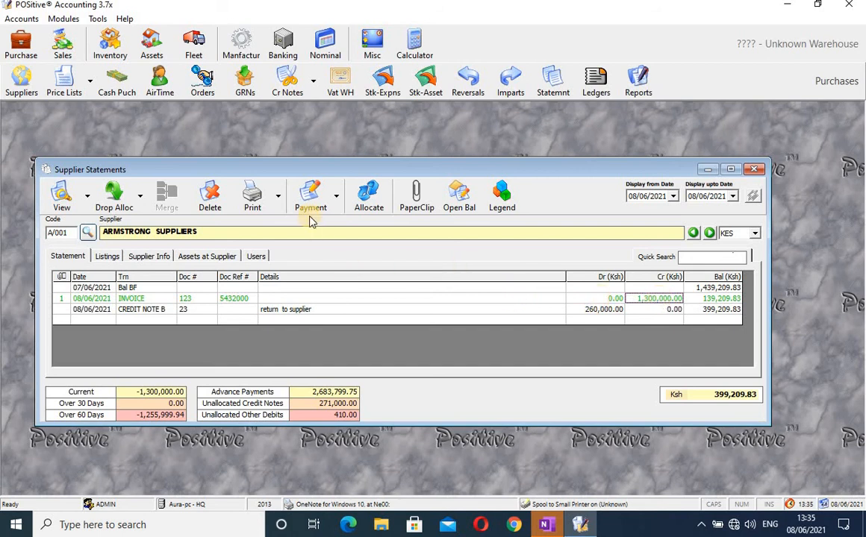
{"action": "left_click", "coordinate": [336, 210]}
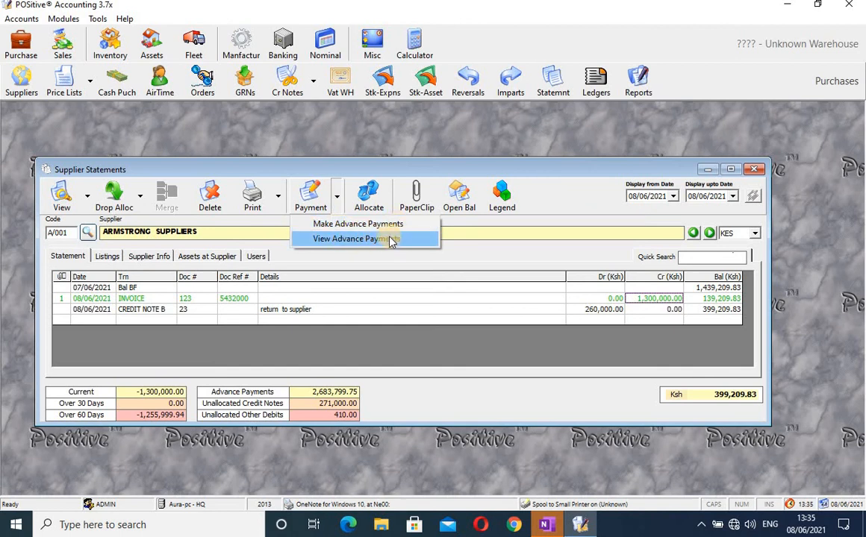
Choose Standard Payment in Supplier Payment Options to list Armstrong's 7 unpaid invoices.
{"action": "left_click", "coordinate": [312, 200]}
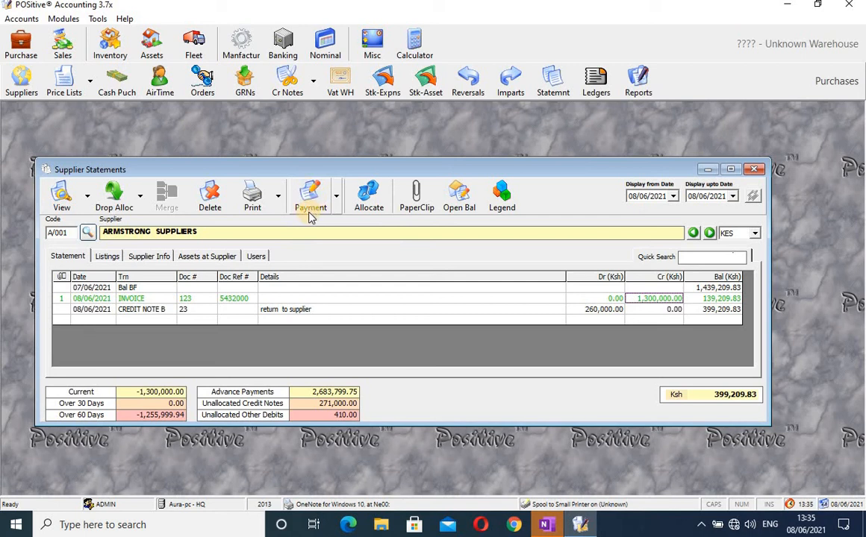
{"action": "left_click", "coordinate": [312, 197]}
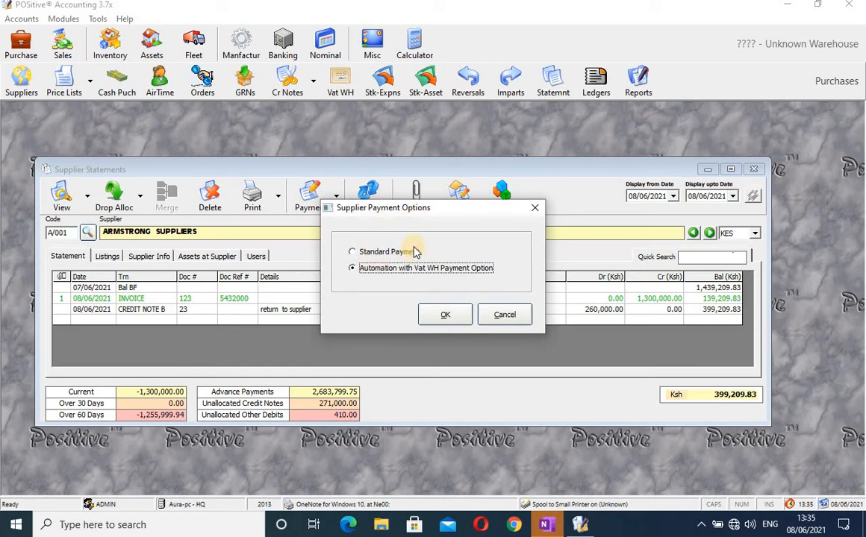
{"action": "left_click", "coordinate": [352, 254]}
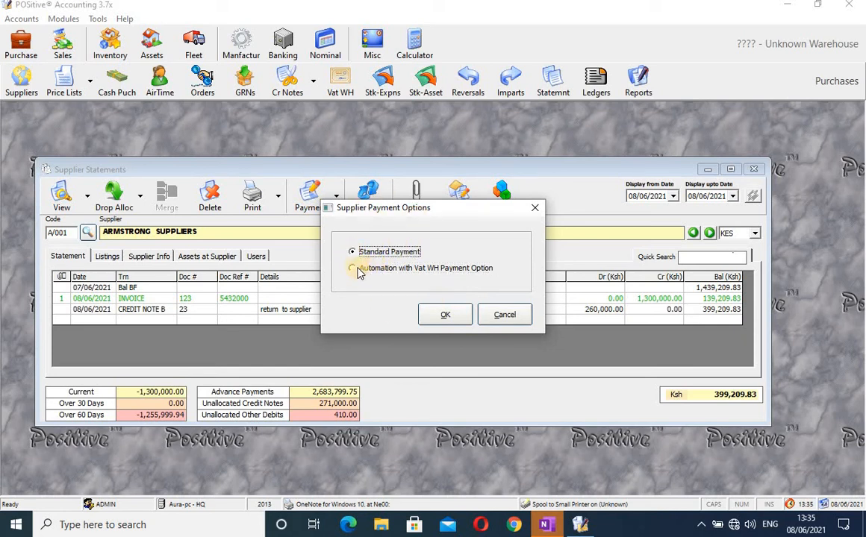
{"action": "left_click", "coordinate": [351, 270]}
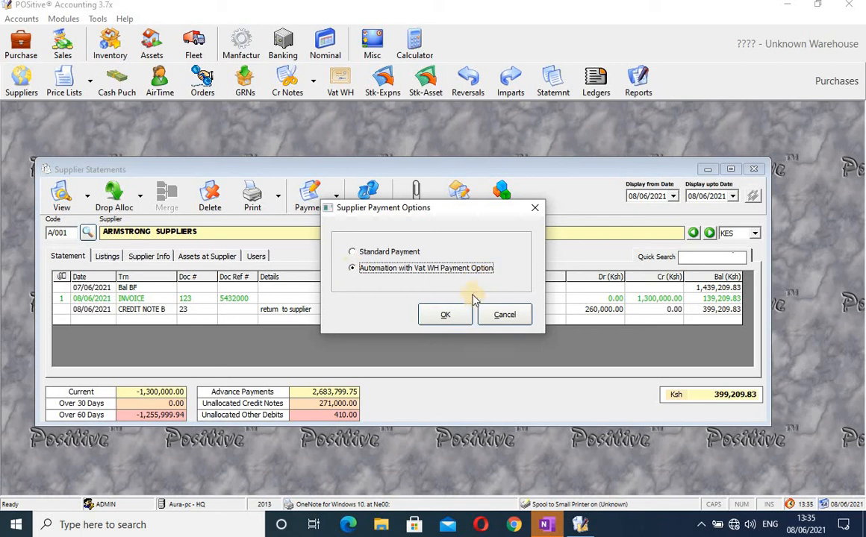
{"action": "left_click", "coordinate": [351, 251]}
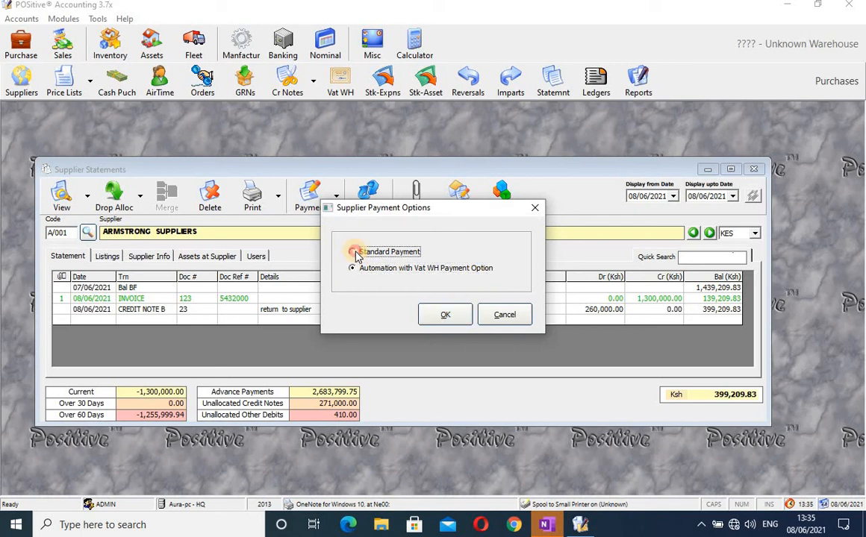
{"action": "left_click", "coordinate": [444, 316]}
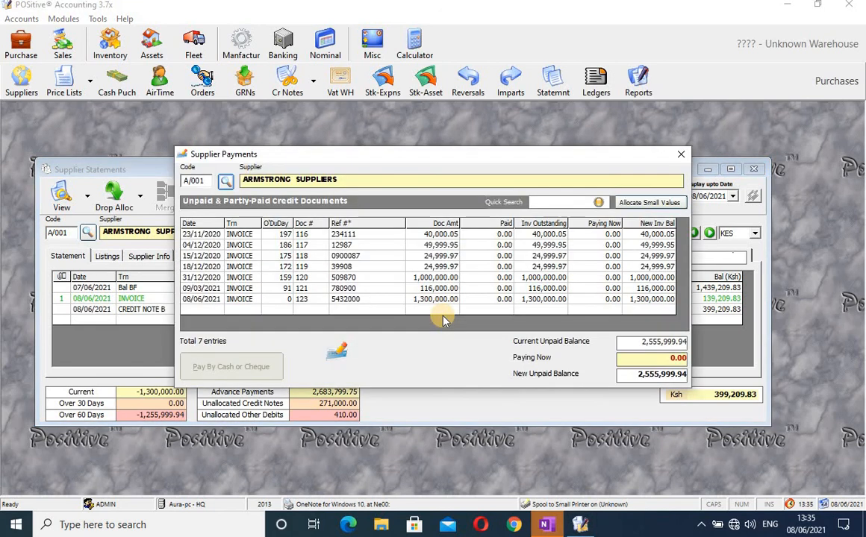
Enter 1,300,000.00 as invoice 123's Paying Now amount and proceed to Pay By Cash or Cheque.
{"action": "left_click", "coordinate": [606, 300]}
{"action": "left_click", "coordinate": [606, 300]}
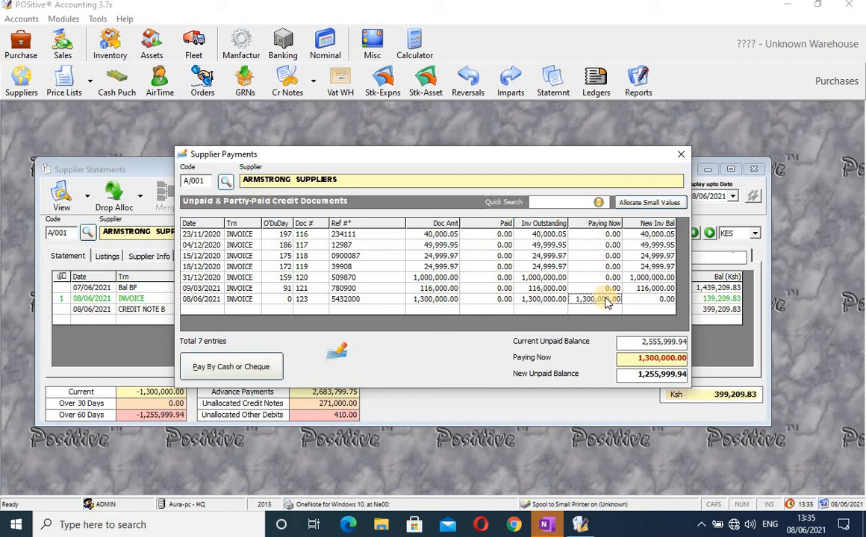
{"action": "left_click", "coordinate": [248, 370]}
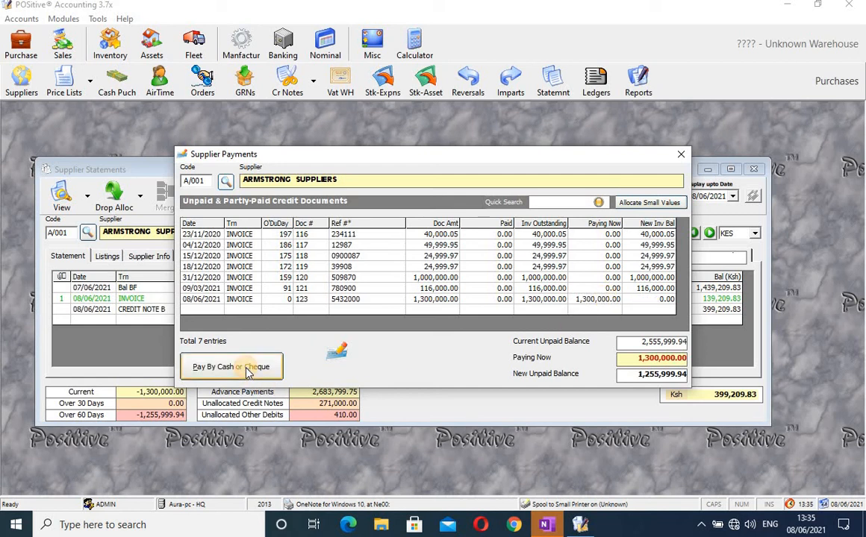
{"action": "left_click", "coordinate": [248, 370]}
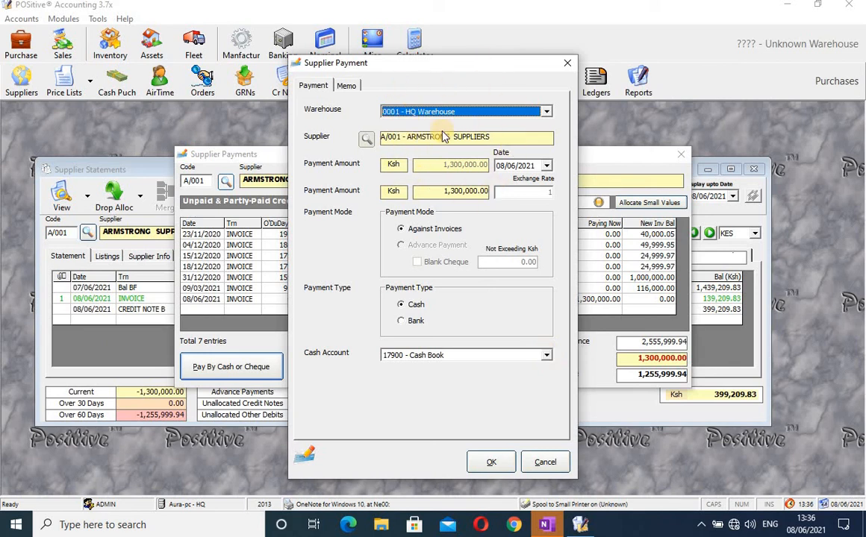
Keep 0001 - HQ Warehouse and set the payment type to Bank.
{"action": "left_click", "coordinate": [547, 112]}
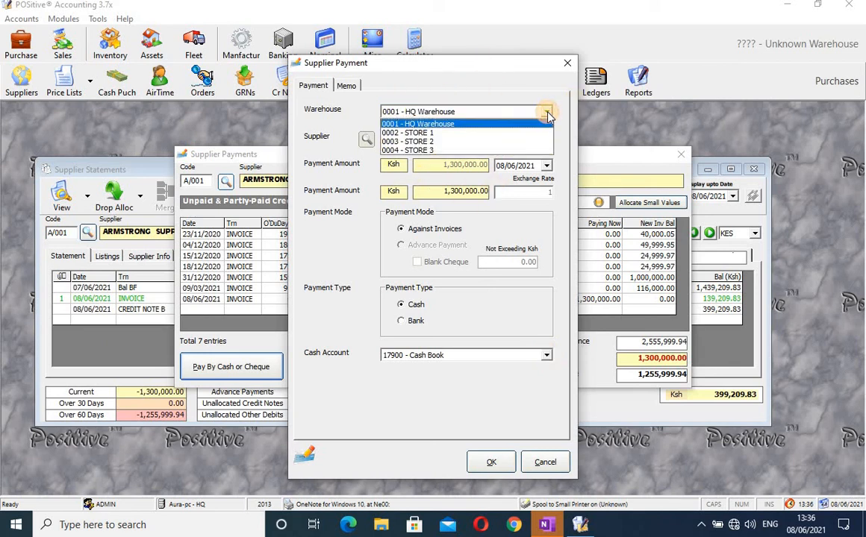
{"action": "left_click", "coordinate": [500, 125]}
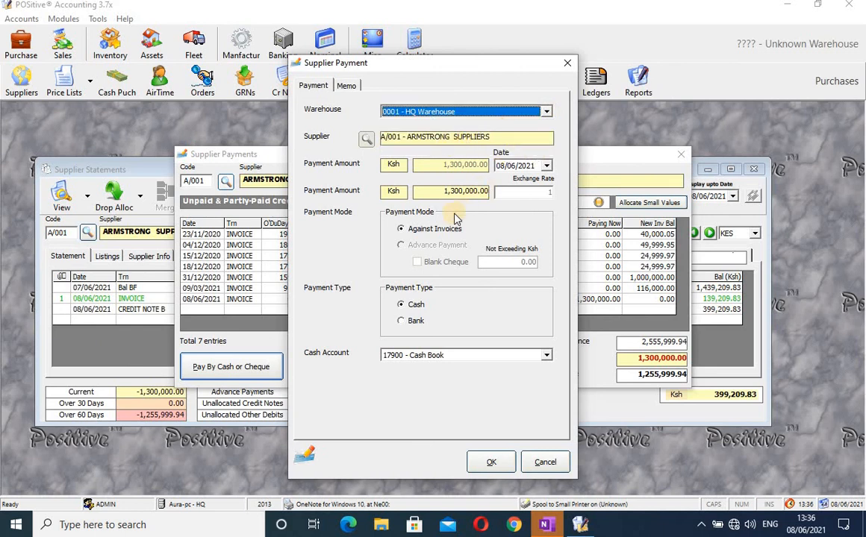
{"action": "left_click", "coordinate": [403, 322]}
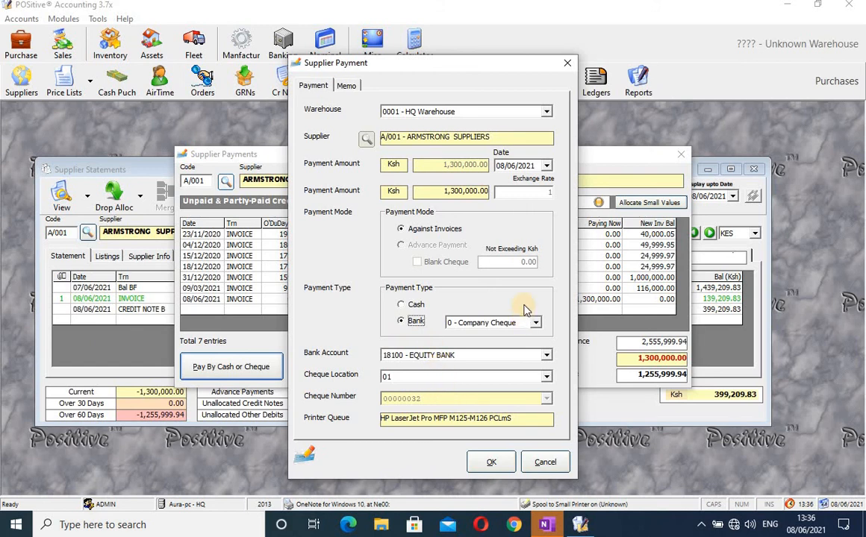
{"action": "left_click", "coordinate": [536, 323]}
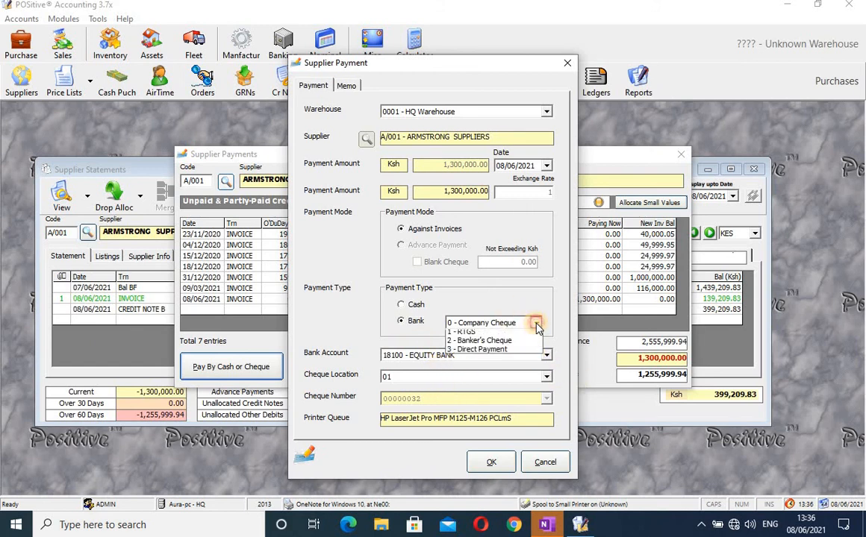
{"action": "left_click", "coordinate": [516, 344]}
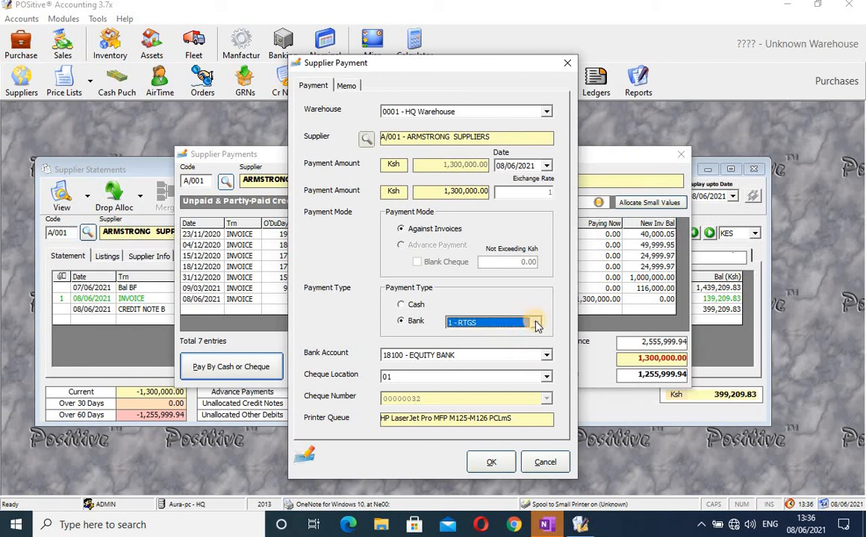
{"action": "left_click", "coordinate": [535, 323]}
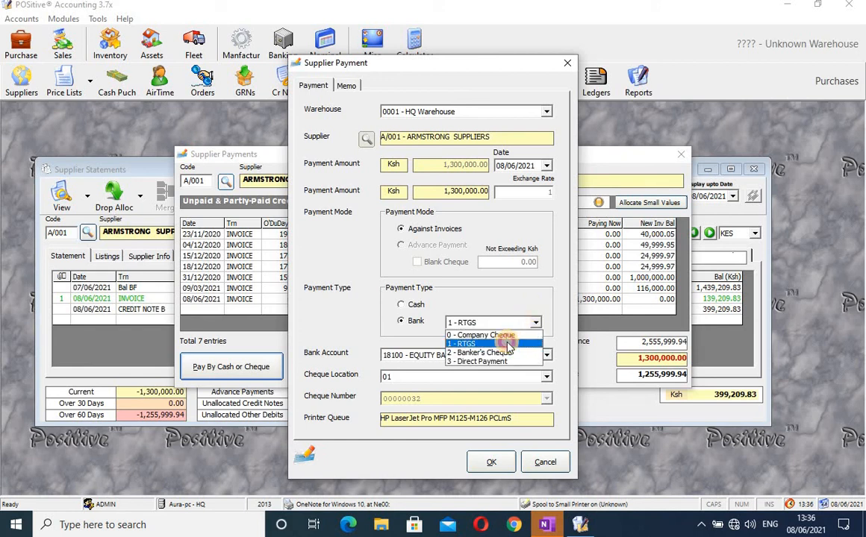
{"action": "left_click", "coordinate": [514, 344]}
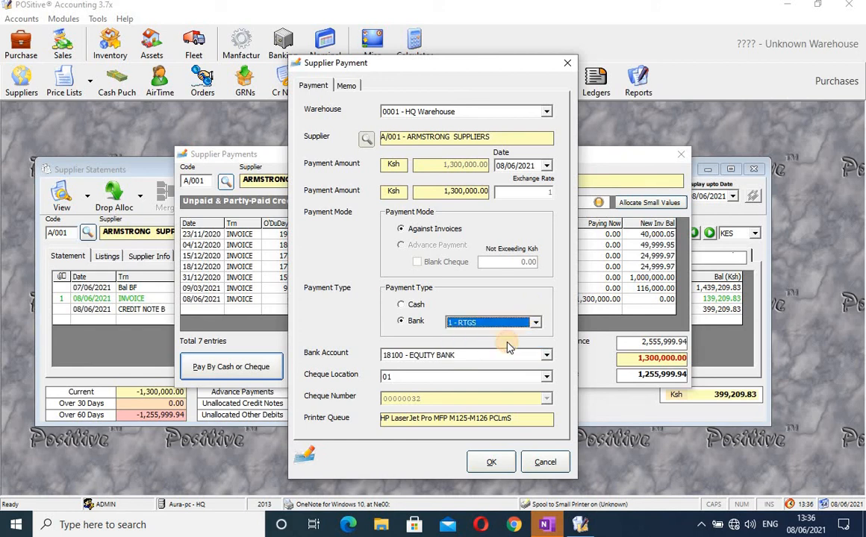
Set the bank method to 0 - Company Cheque from 18100 Equity Bank and submit.
{"action": "left_click", "coordinate": [403, 306]}
{"action": "left_click", "coordinate": [407, 321]}
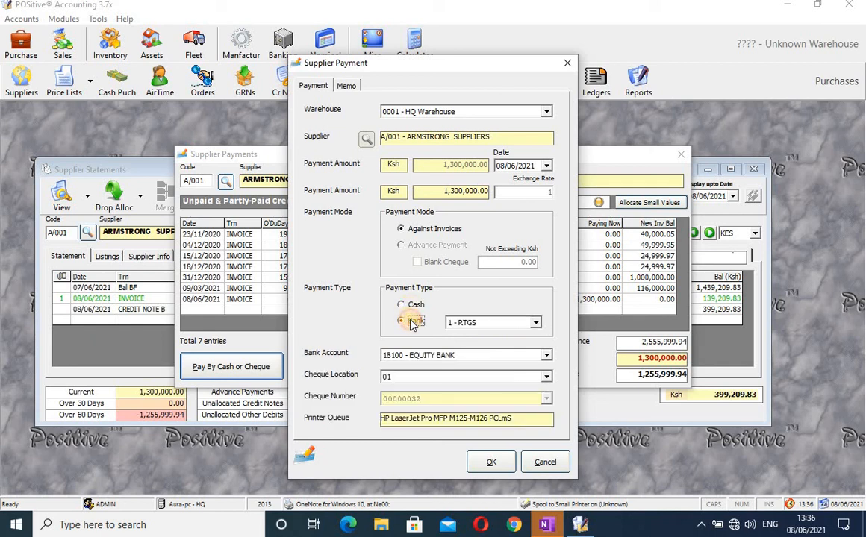
{"action": "left_click", "coordinate": [536, 323]}
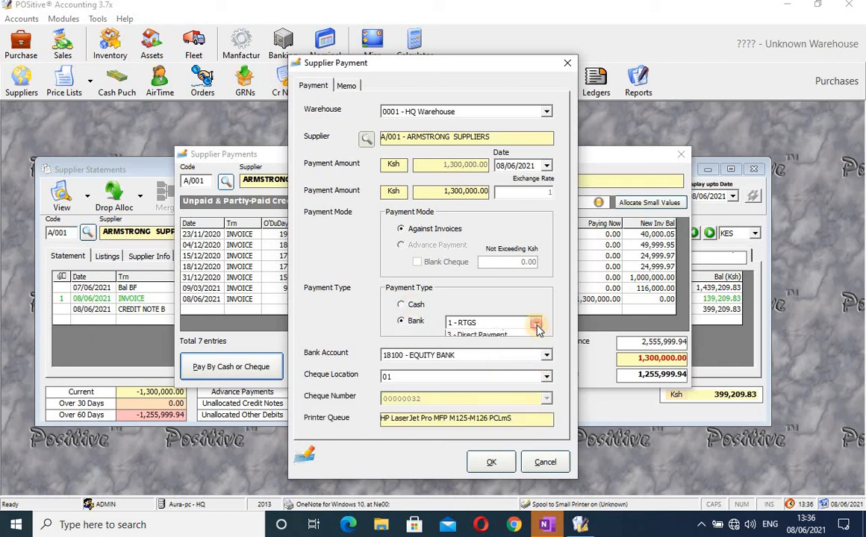
{"action": "left_click", "coordinate": [527, 336]}
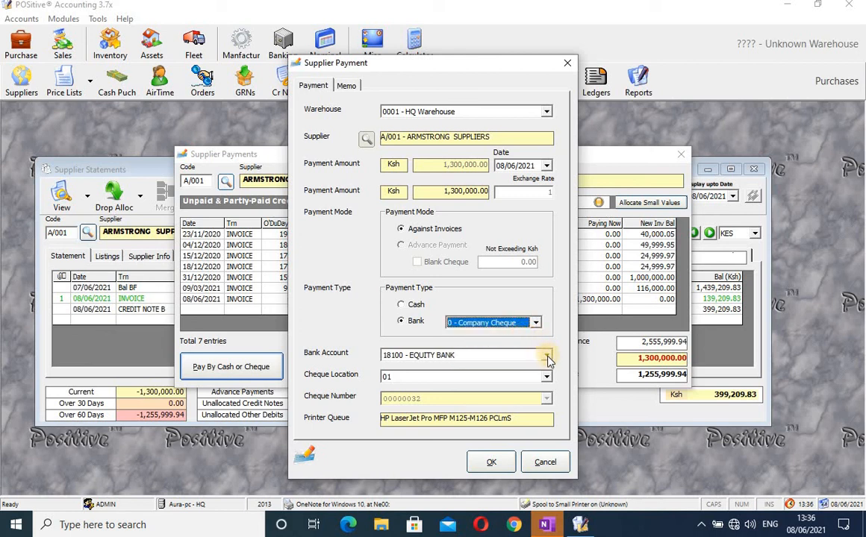
{"action": "left_click", "coordinate": [498, 464]}
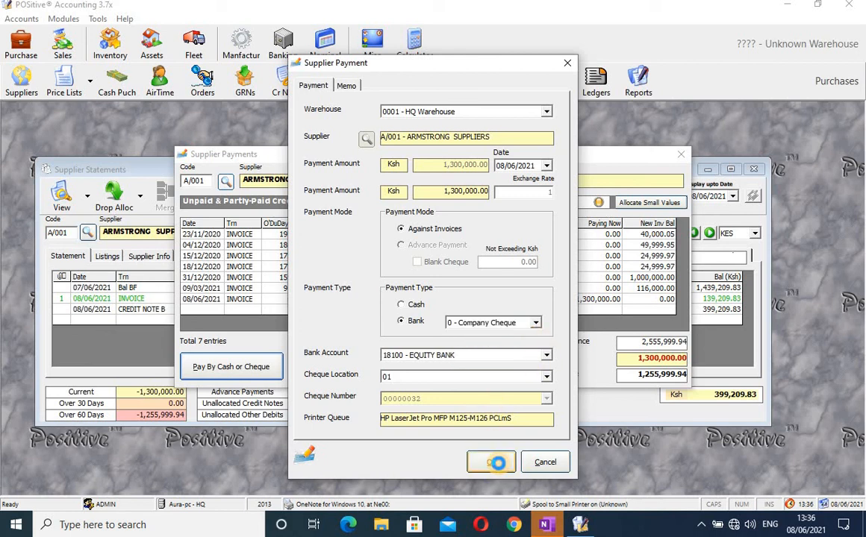
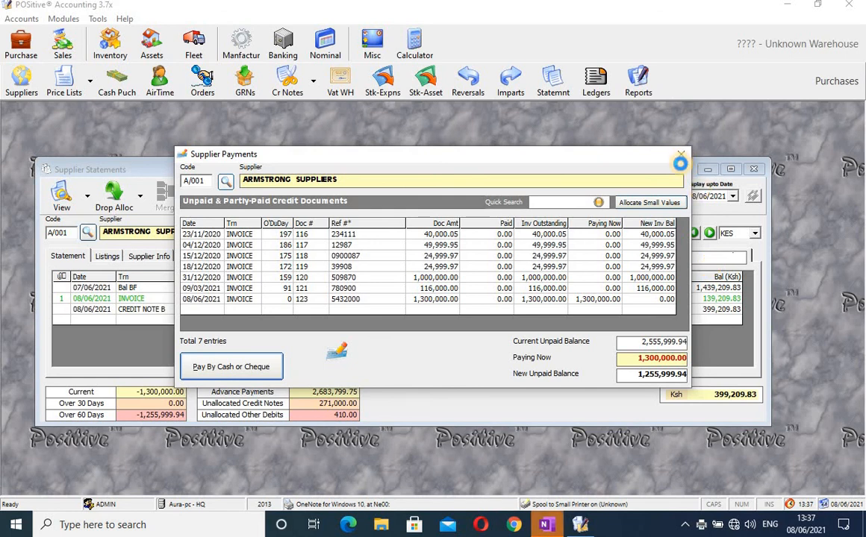
Finish the 1,300,000.00 cheque payment to Armstrong Suppliers and decline printing the voucher.
{"action": "left_click", "coordinate": [681, 155]}
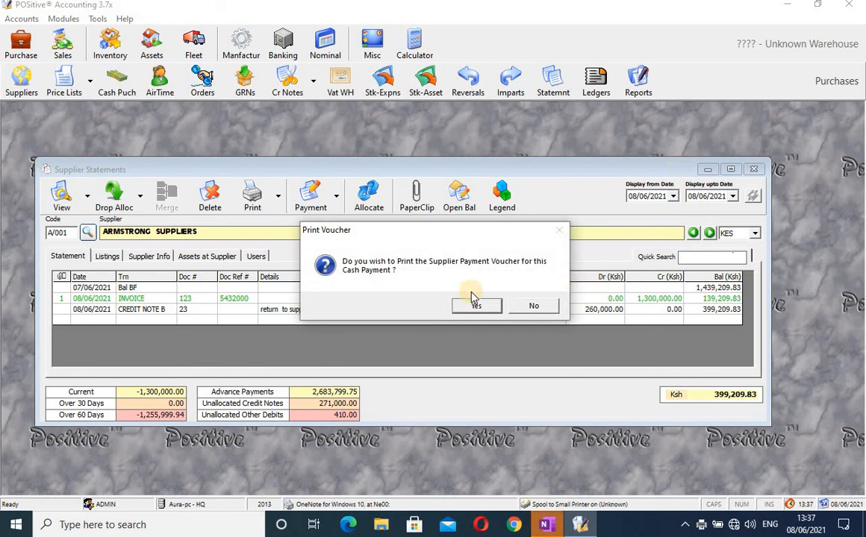
{"action": "left_click", "coordinate": [526, 305]}
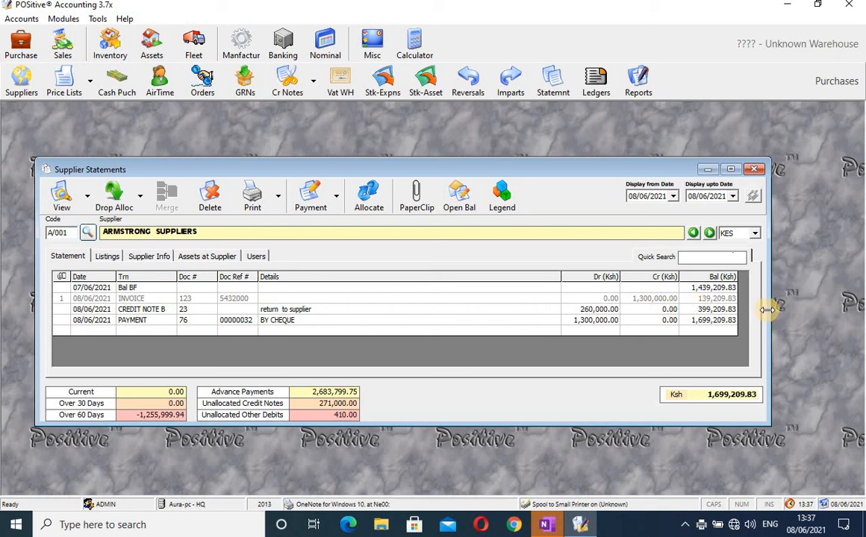
Widen the Armstrong Suppliers statement window, then close it.
{"action": "left_click_drag", "start_coordinate": [768, 309], "coordinate": [802, 294]}
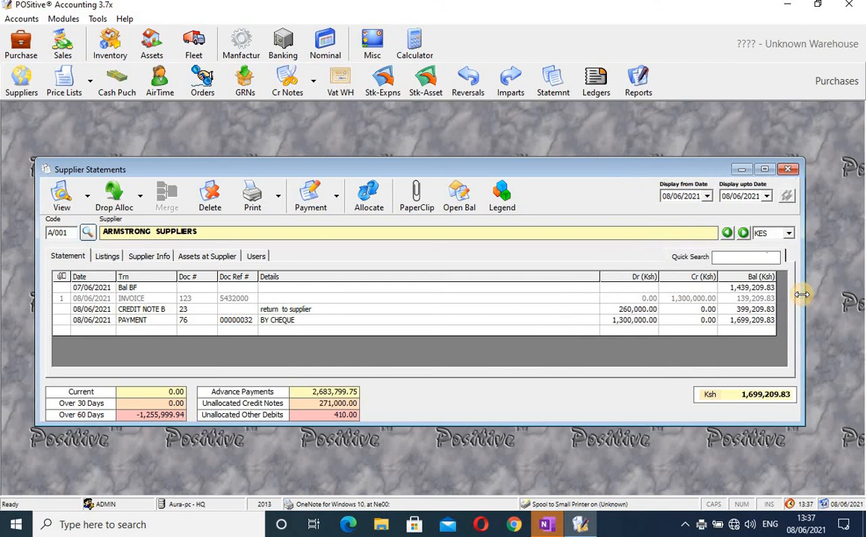
{"action": "left_click", "coordinate": [790, 170]}
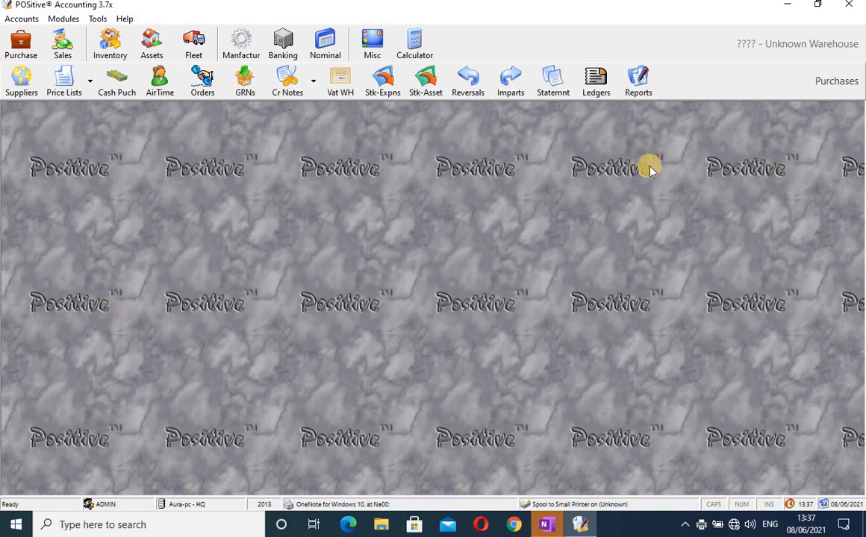
Open the Banking Cheque Manager and move it toward the centre.
{"action": "left_click", "coordinate": [284, 51]}
{"action": "left_click", "coordinate": [104, 78]}
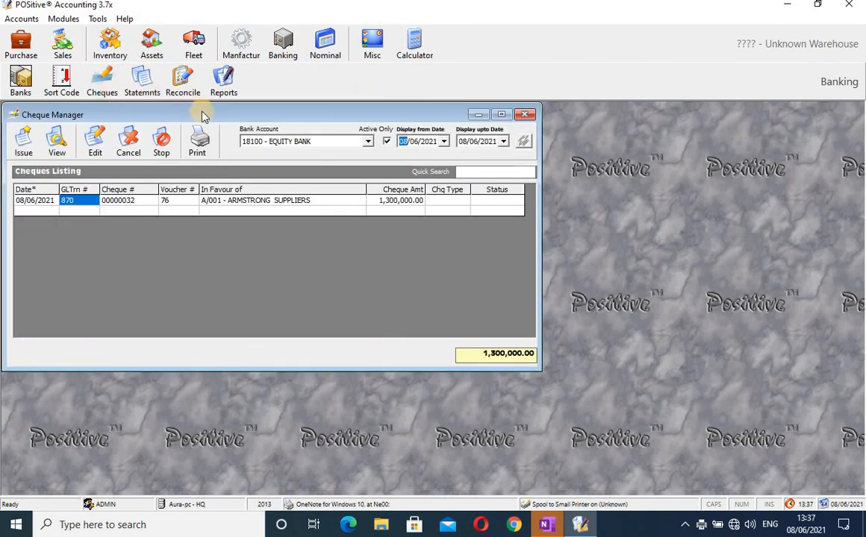
{"action": "left_click_drag", "start_coordinate": [202, 116], "coordinate": [252, 157]}
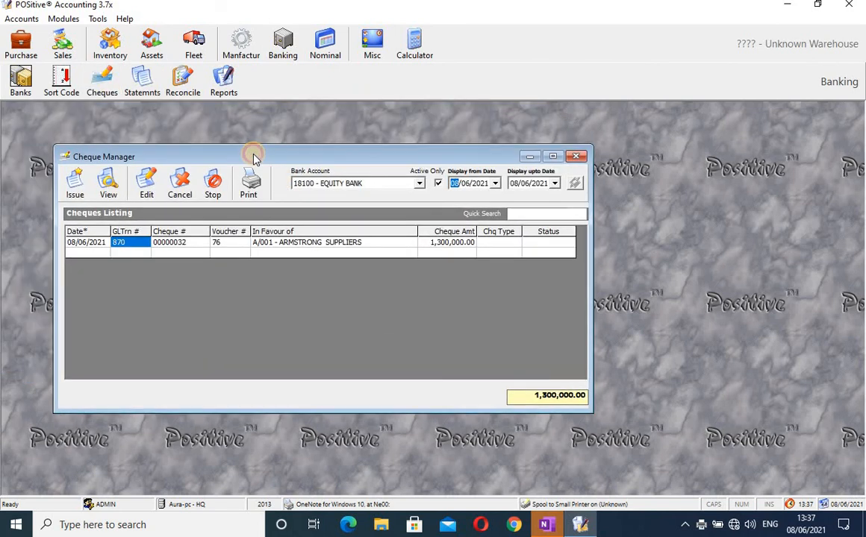
Set the display-from date to 01/05/2021 and select bank account 18100 - EQUITY BANK.
{"action": "left_click", "coordinate": [419, 184]}
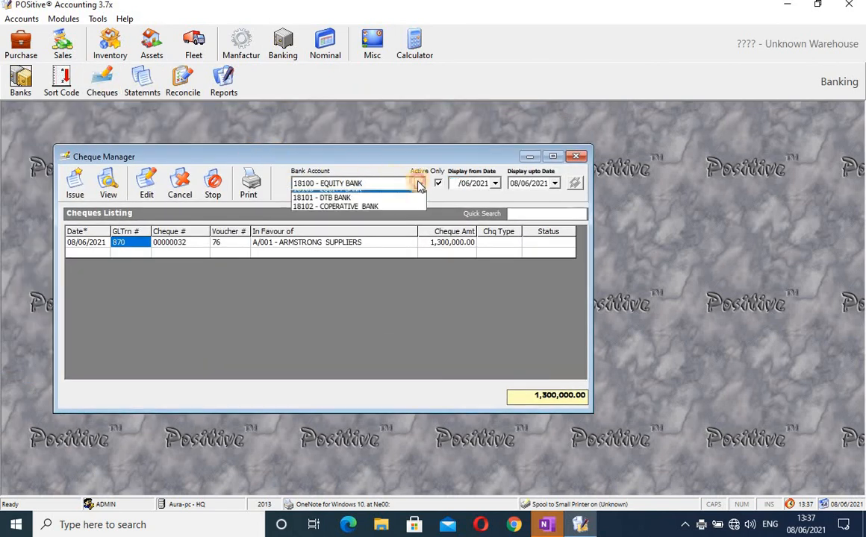
{"action": "left_click", "coordinate": [392, 216]}
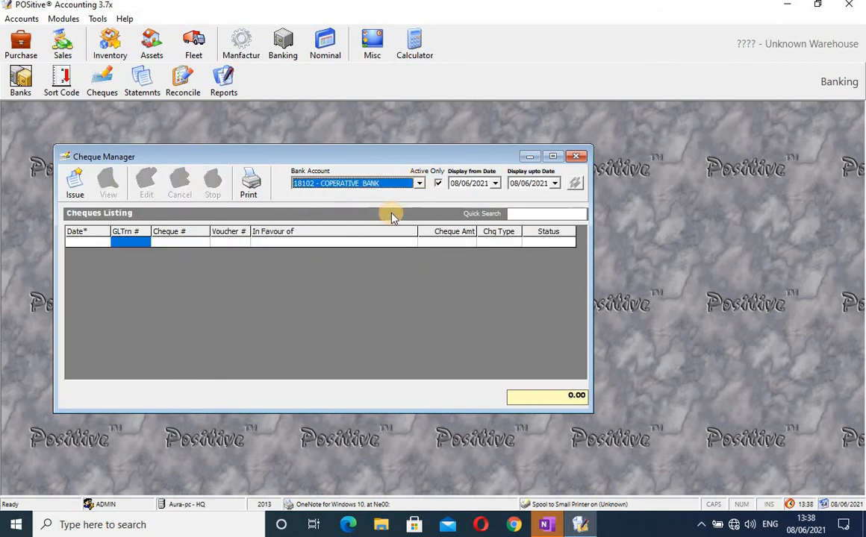
{"action": "left_click", "coordinate": [495, 185]}
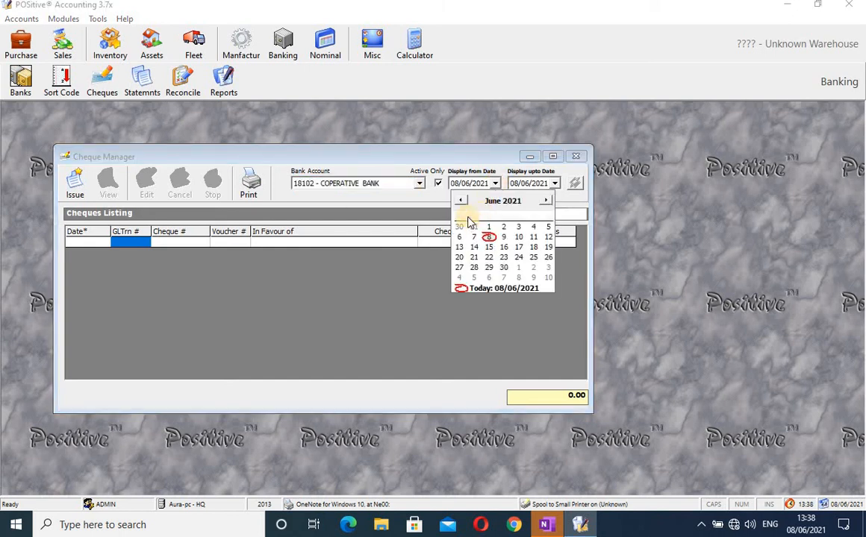
{"action": "left_click", "coordinate": [460, 201]}
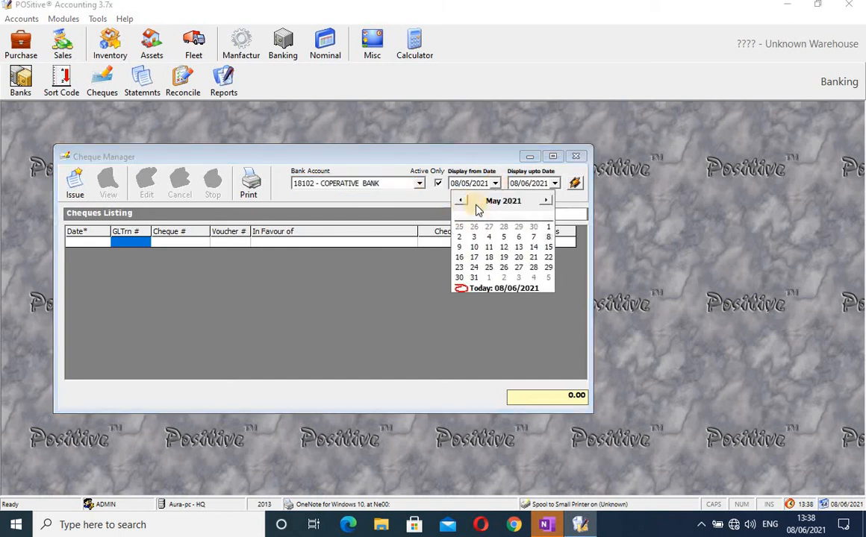
{"action": "left_click", "coordinate": [549, 227]}
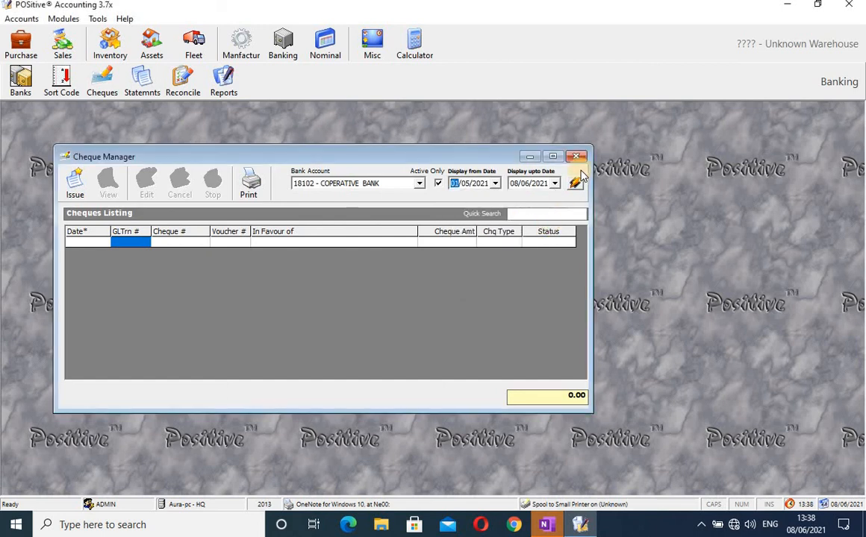
{"action": "left_click", "coordinate": [418, 185]}
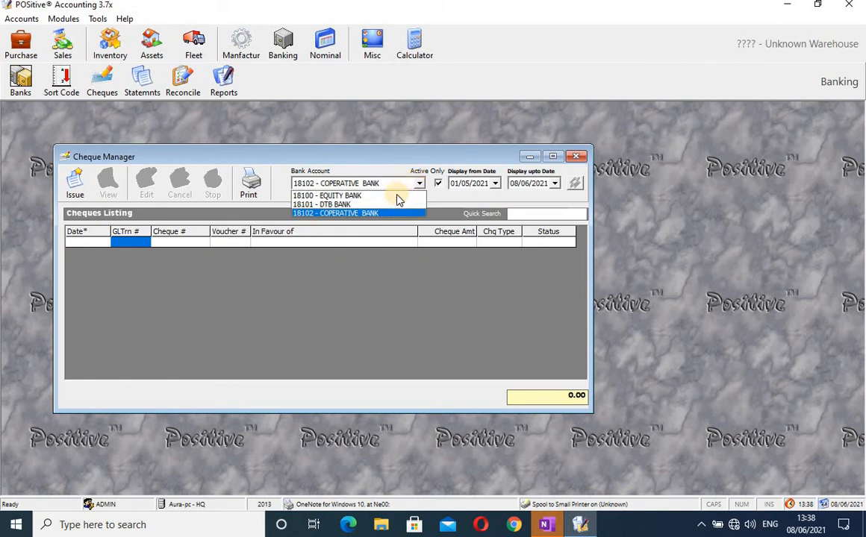
{"action": "left_click", "coordinate": [394, 195]}
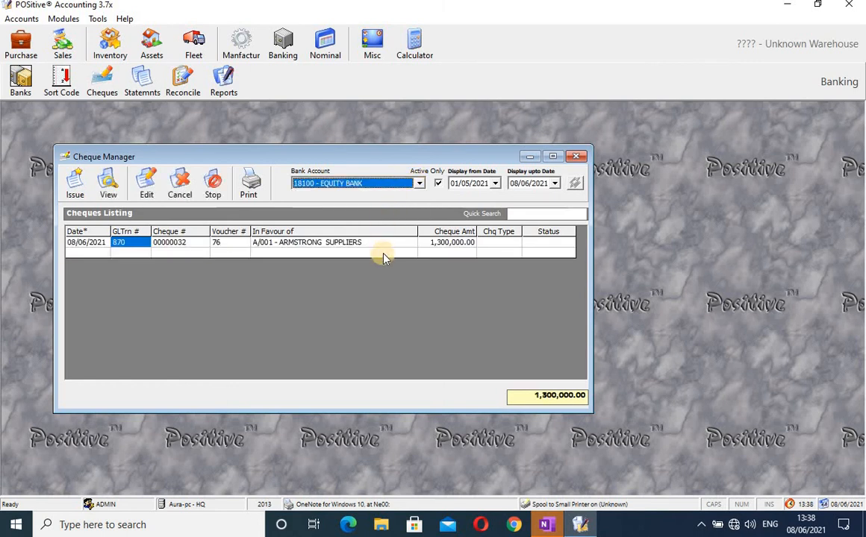
Review Armstrong Suppliers' Equity Bank cheque 00000032 without changes, then close Cheque Manager.
{"action": "left_click", "coordinate": [385, 246]}
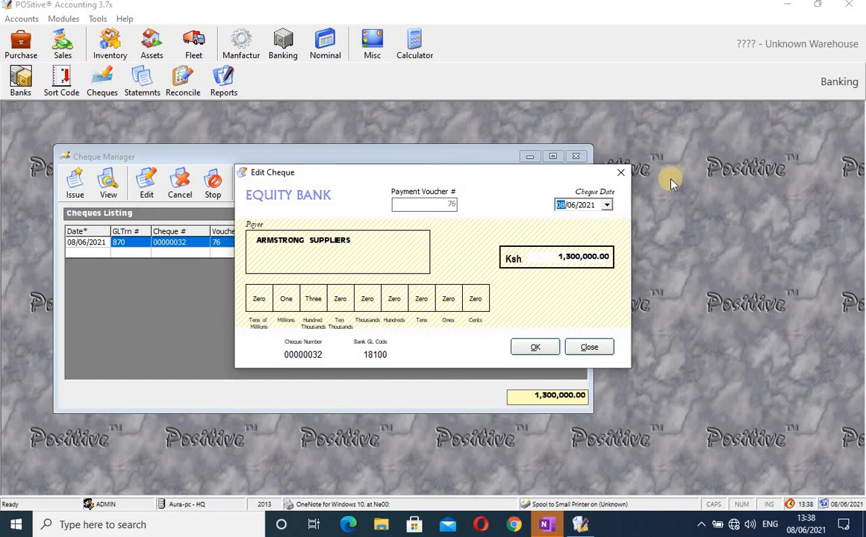
{"action": "left_click", "coordinate": [624, 173]}
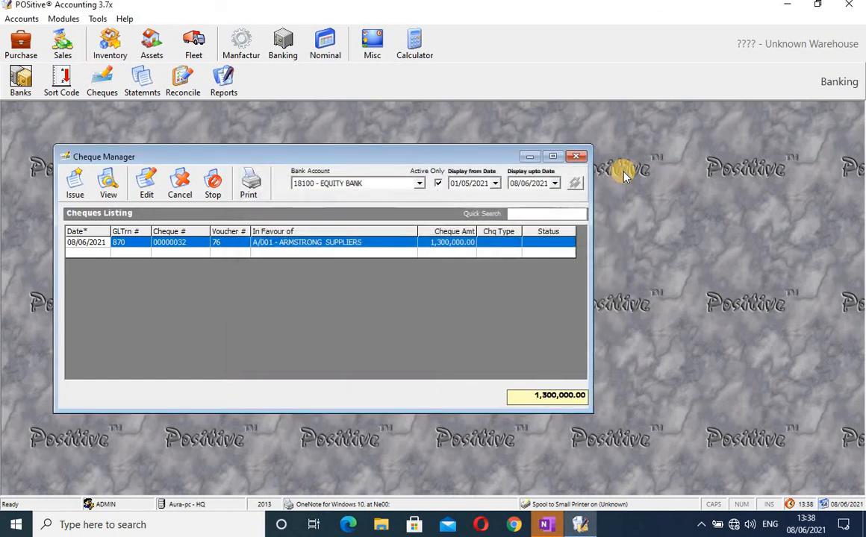
{"action": "left_click", "coordinate": [576, 157]}
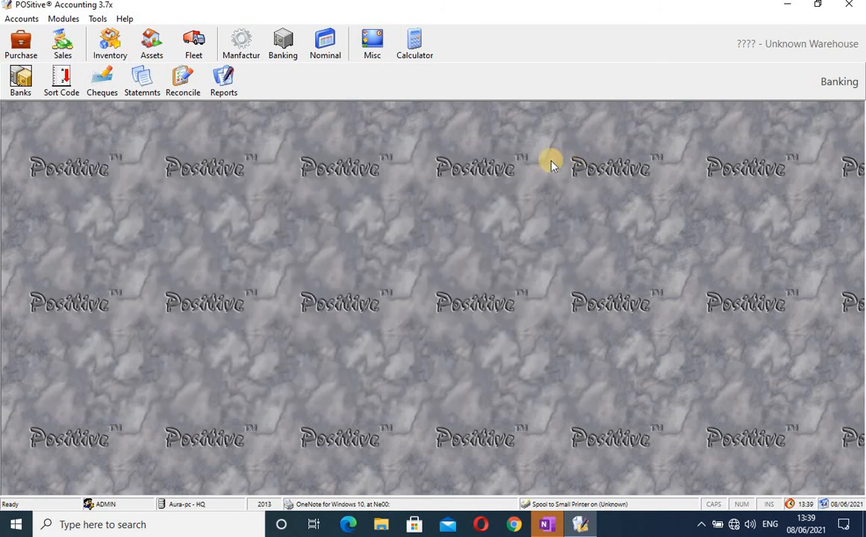